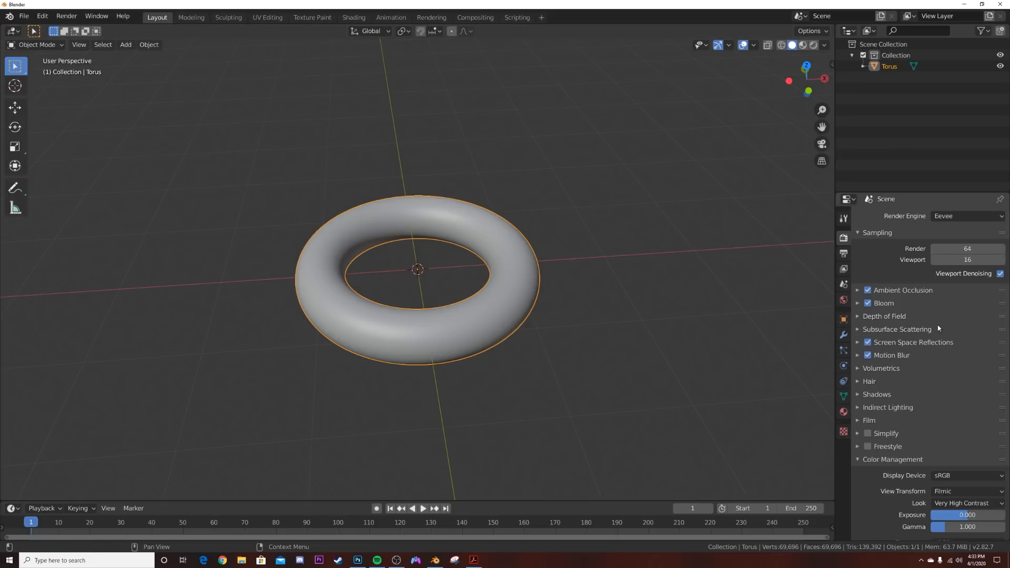
Add a Simple Deform modifier to the torus, twisting it 360° around the X axis.
click(845, 335)
click(909, 218)
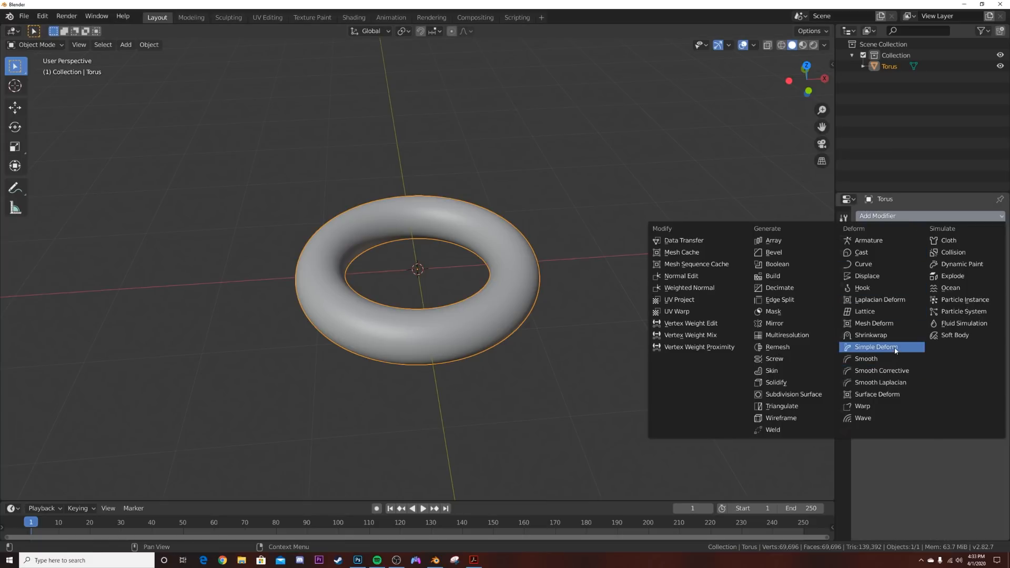
click(874, 347)
drag(968, 312, 995, 311)
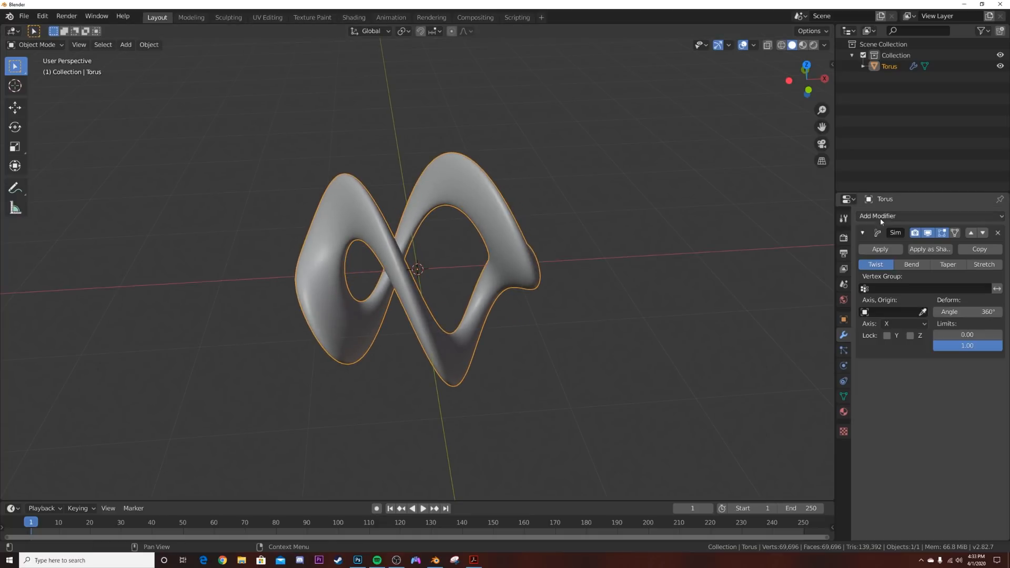
Duplicate the torus's twist modifier and set the copy's axis to Z.
click(986, 250)
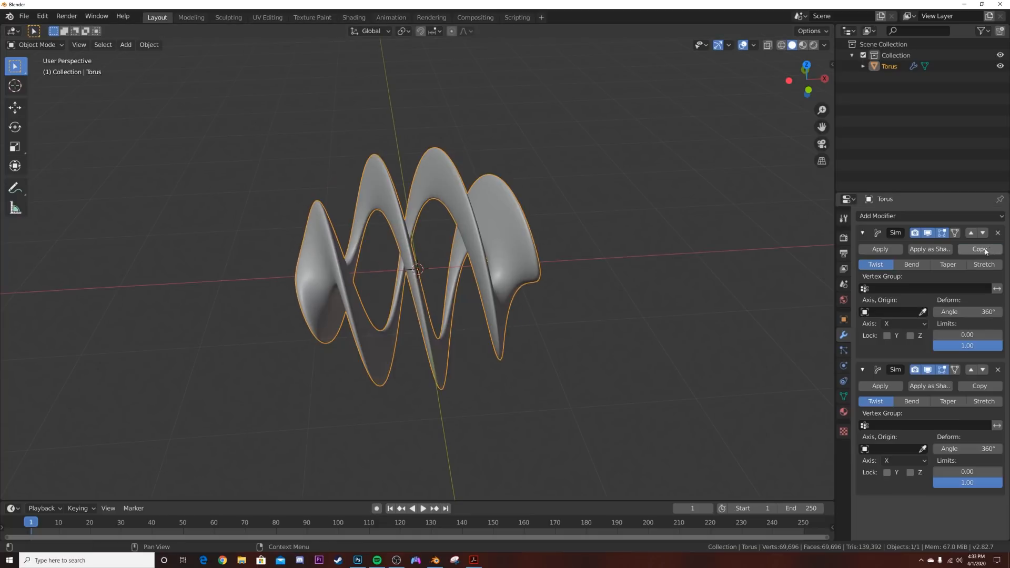
click(894, 461)
click(898, 500)
middle_drag(492, 305, 379, 337)
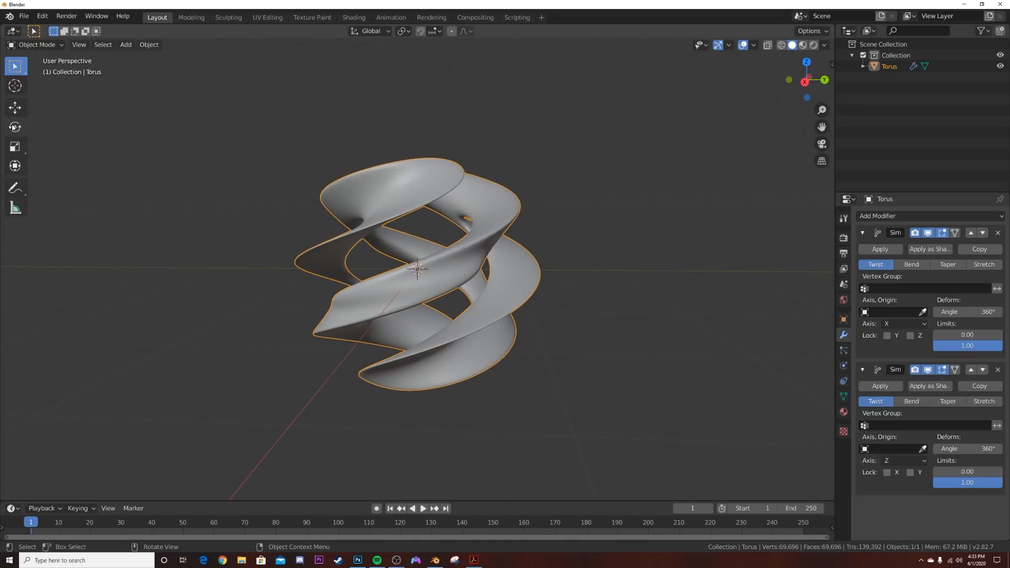
Stretch the twisted torus slightly along the Z axis and deselect it.
click(15, 148)
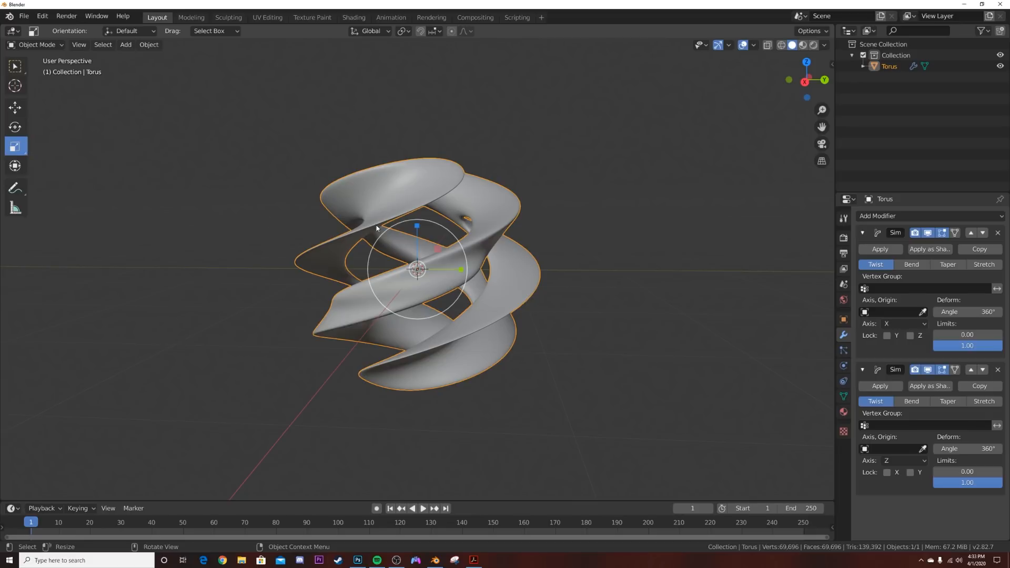
drag(418, 227, 419, 218)
click(629, 221)
middle_drag(441, 234, 589, 219)
scroll(399, 311, up, 3)
scroll(501, 270, down, 5)
scroll(562, 271, up, 5)
middle_drag(561, 271, 672, 181)
Add an icosphere with 2 subdivisions and a 1 m radius at the centre of the twisted torus.
key(shift+a)
mouse_move(631, 176)
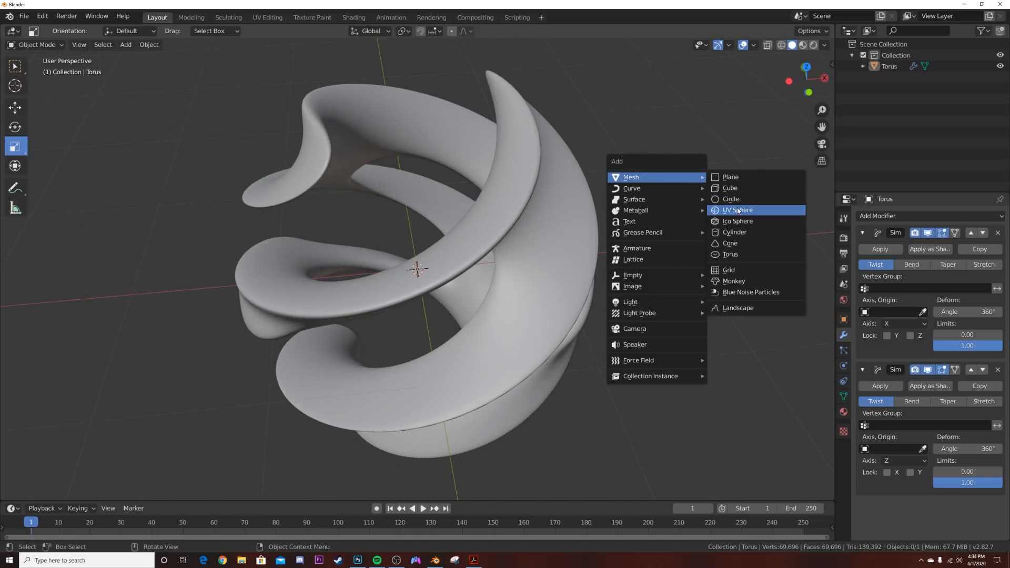
click(741, 222)
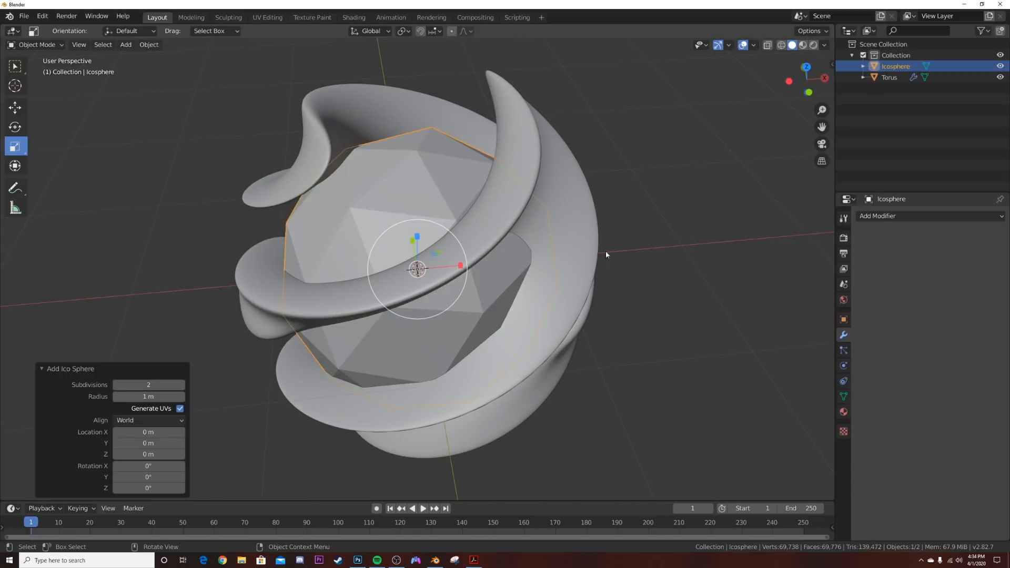
middle_drag(604, 253, 521, 237)
Subdivide the whole icosphere mesh with 10 cuts and a smoothness of 1.
key(Tab)
right_click(522, 237)
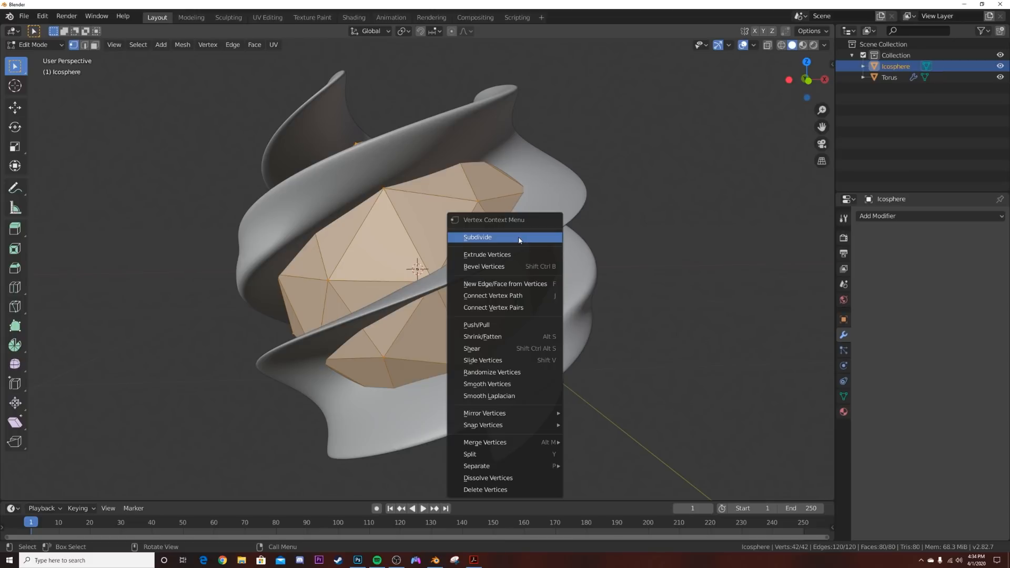
click(519, 238)
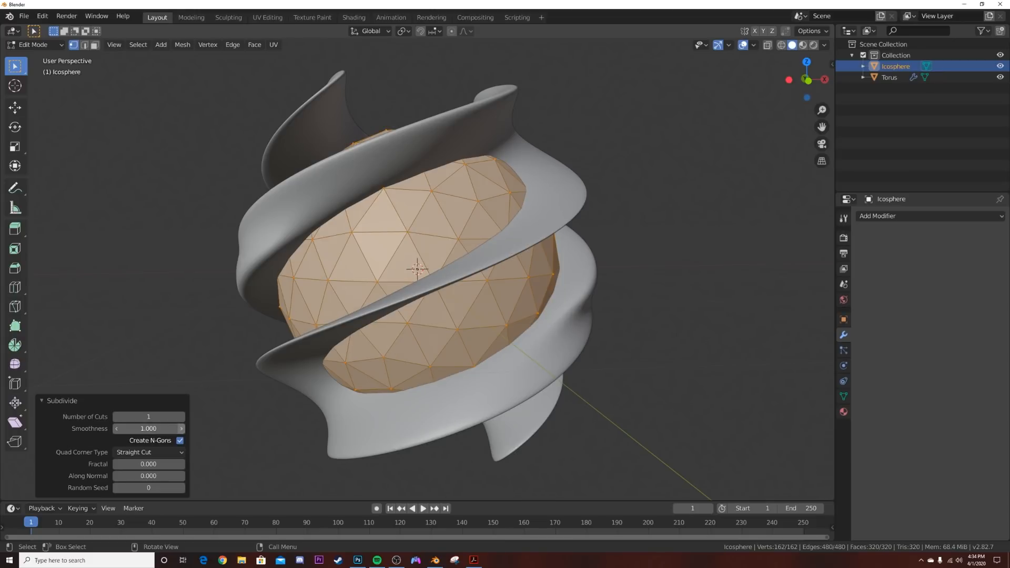
drag(131, 416, 168, 417)
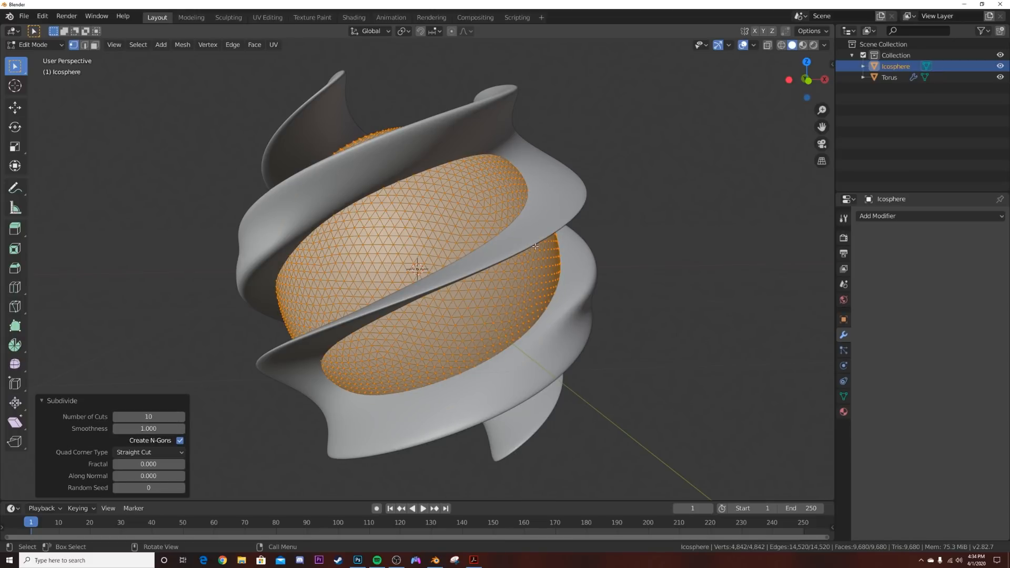
Return to Object Mode and apply smooth shading to the icosphere.
key(Tab)
right_click(536, 247)
click(536, 250)
right_click(536, 249)
click(537, 249)
middle_drag(501, 258, 516, 338)
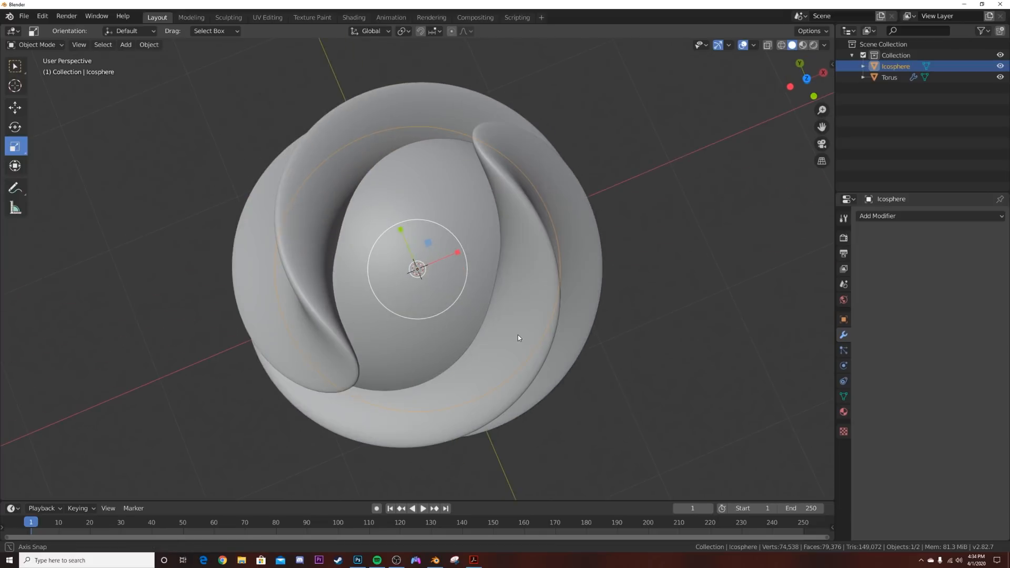
Scale the icosphere down uniformly so it sits within the twisted torus.
key(s)
click(563, 312)
middle_drag(563, 311, 501, 230)
Undo a stray uniform resize and stretch the icosphere by 1.265 along the Z axis.
drag(419, 233, 420, 229)
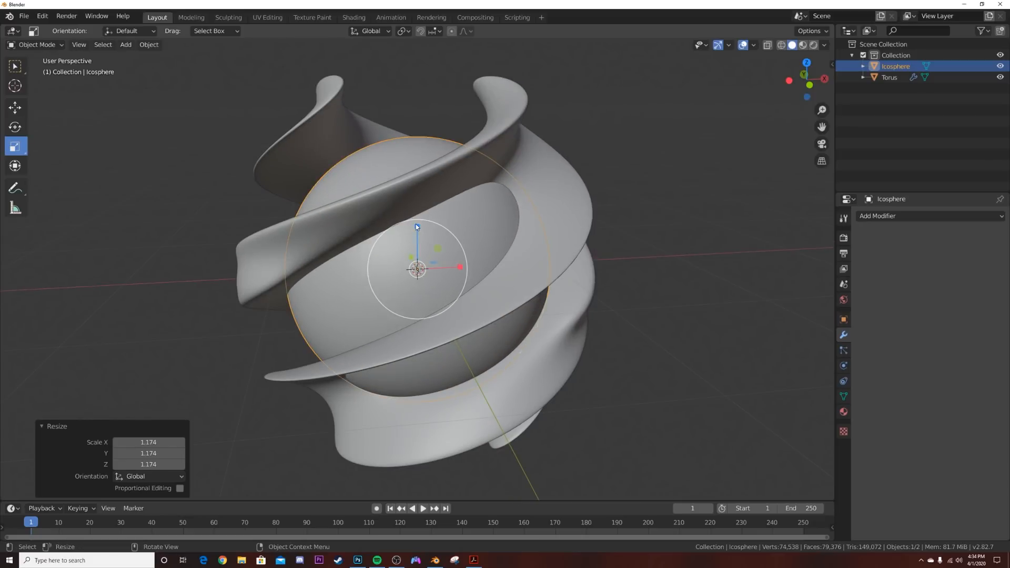
key(ctrl+z)
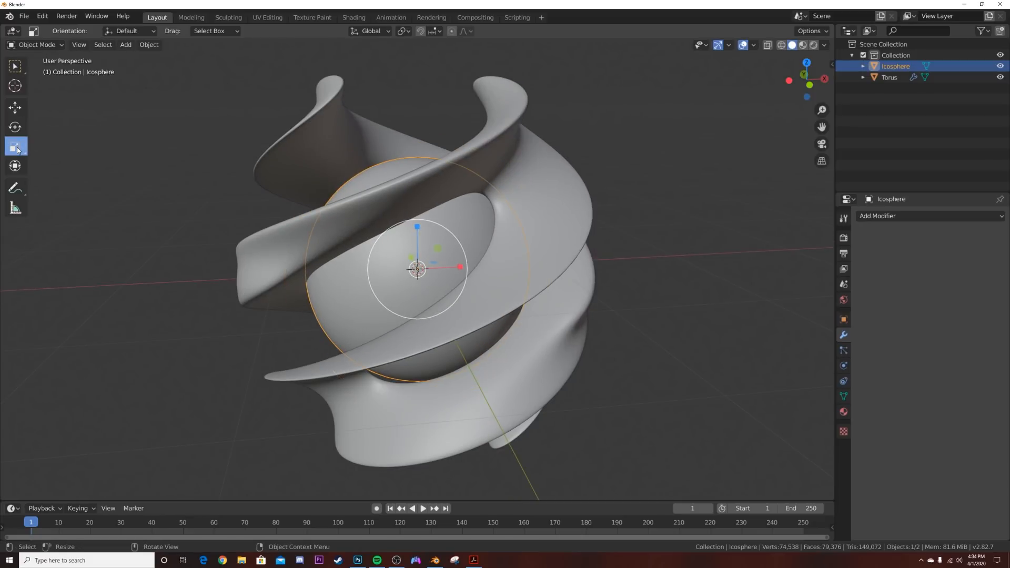
drag(421, 232, 421, 217)
mouse_move(448, 220)
middle_down()
mouse_move(530, 317)
mouse_move(487, 232)
mouse_move(504, 225)
middle_up()
Display the scene as wireframe and scale the icosphere uniformly by 0.922.
key(z)
click(491, 305)
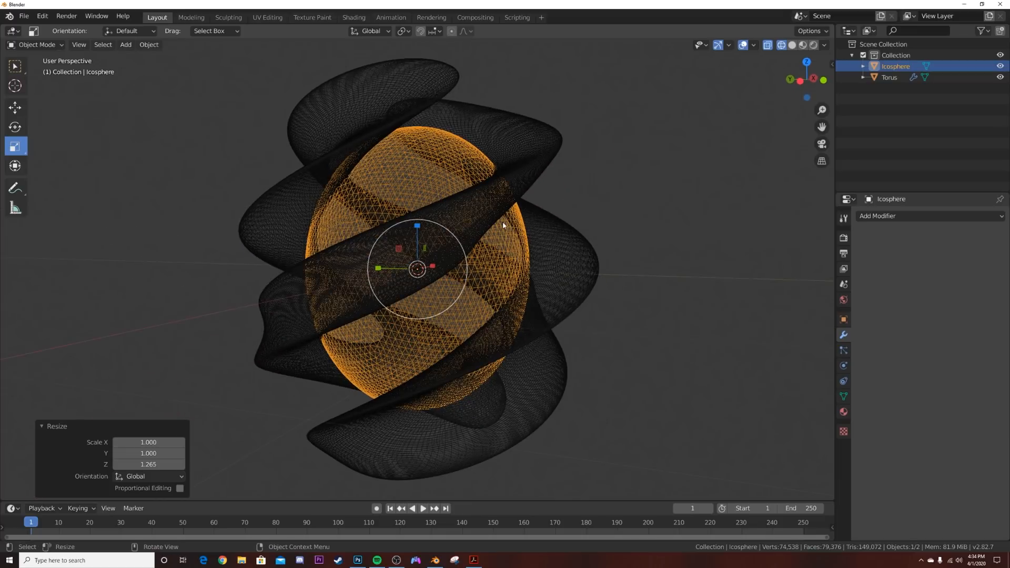
key(s)
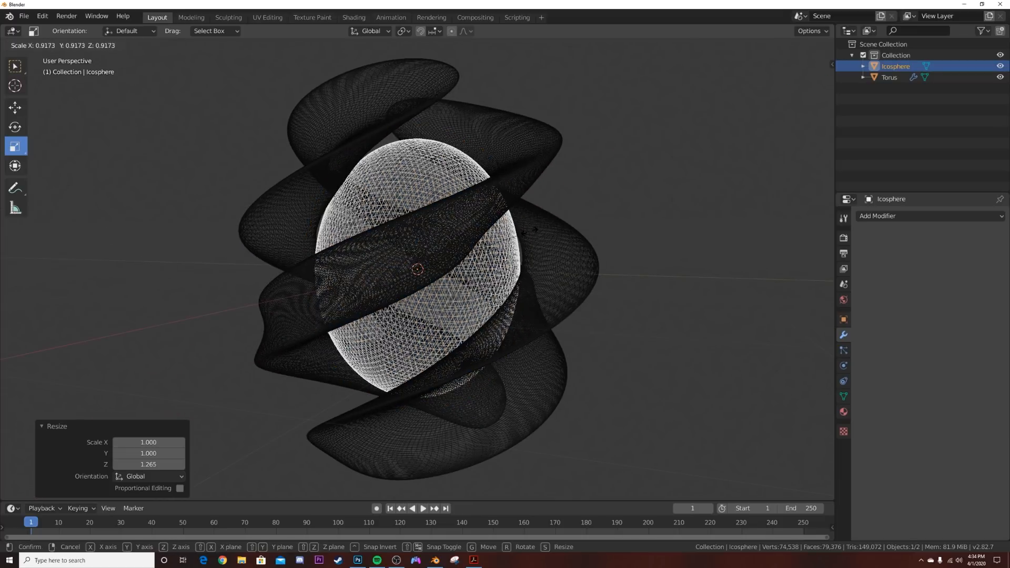
click(581, 253)
Change the viewport to Material Preview and examine how the stretched icosphere fits inside the twisted torus.
key(z)
click(496, 253)
mouse_move(496, 254)
middle_down()
mouse_move(494, 311)
mouse_move(482, 230)
middle_up()
key(z)
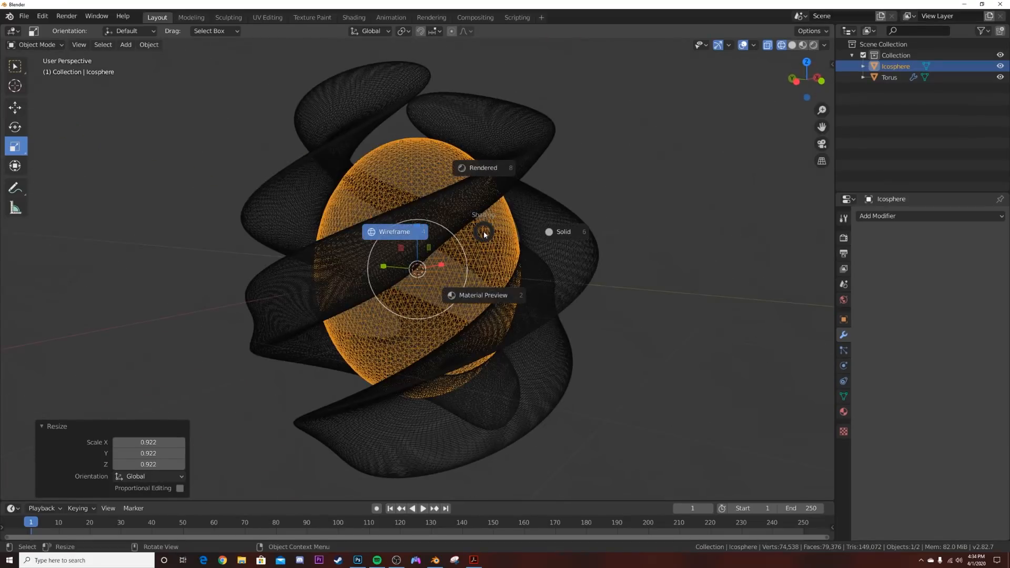
click(409, 349)
mouse_move(409, 350)
middle_down()
mouse_move(558, 332)
mouse_move(610, 386)
mouse_move(478, 320)
mouse_move(438, 312)
mouse_move(133, 329)
mouse_move(308, 345)
mouse_move(284, 312)
mouse_move(549, 295)
mouse_move(560, 276)
mouse_move(552, 292)
mouse_move(550, 271)
middle_up()
click(600, 384)
scroll(560, 276, down, 4)
scroll(552, 292, up, 5)
click(370, 231)
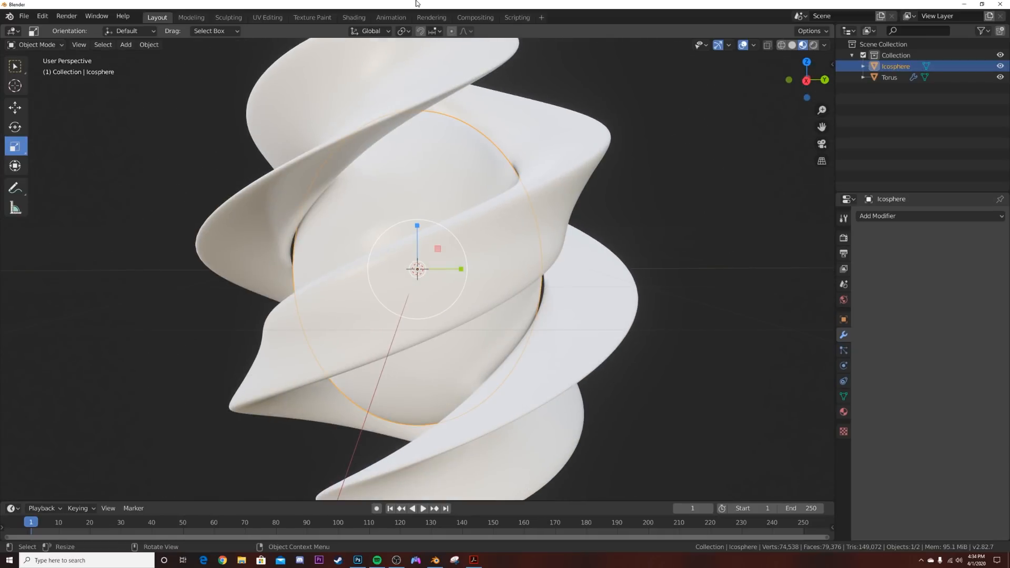
middle_drag(463, 252, 570, 269)
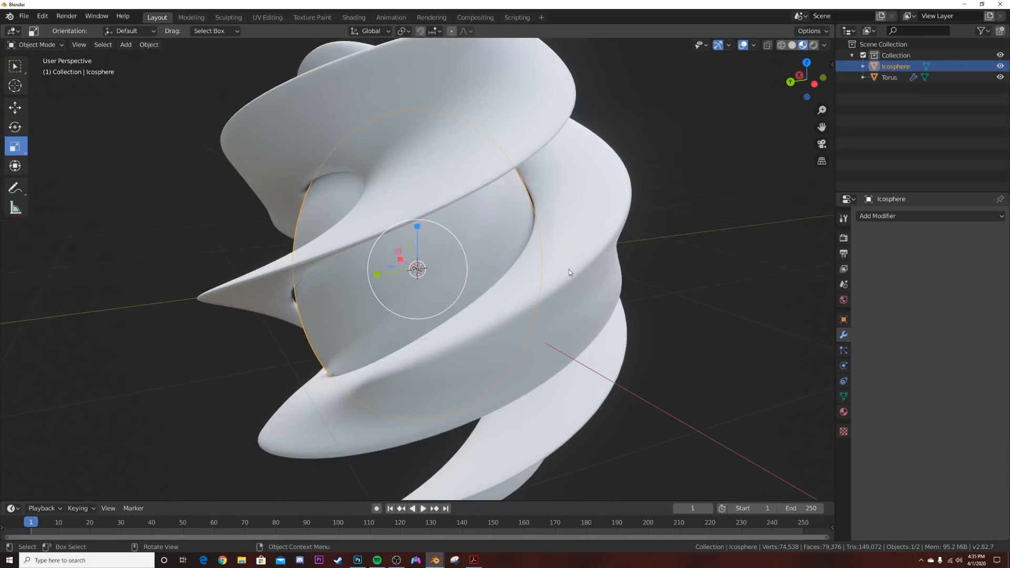
Hide the twisted torus and select the icosphere.
click(570, 271)
key(h)
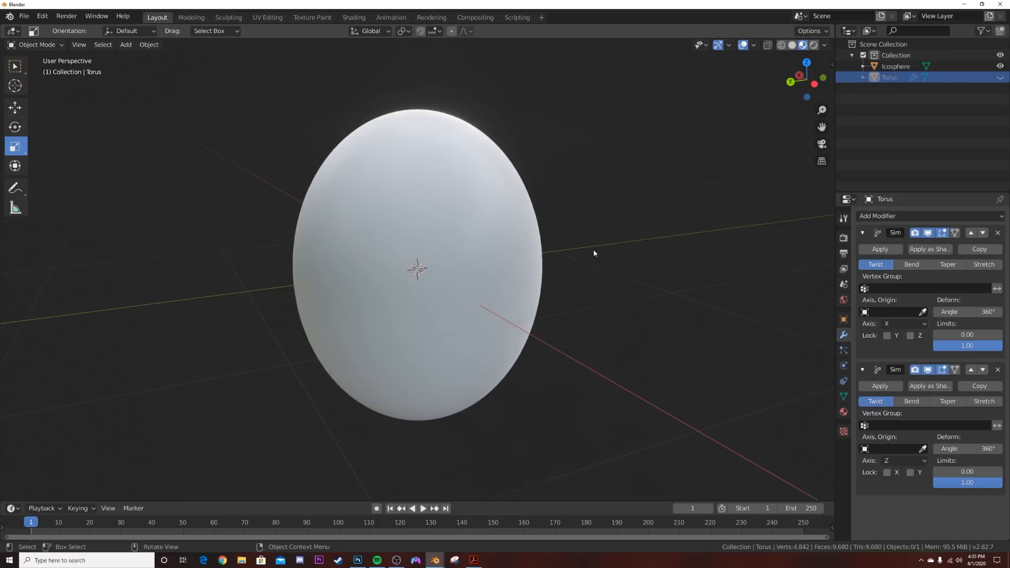
click(504, 265)
mouse_move(504, 265)
middle_down()
mouse_move(449, 238)
mouse_move(498, 265)
middle_up()
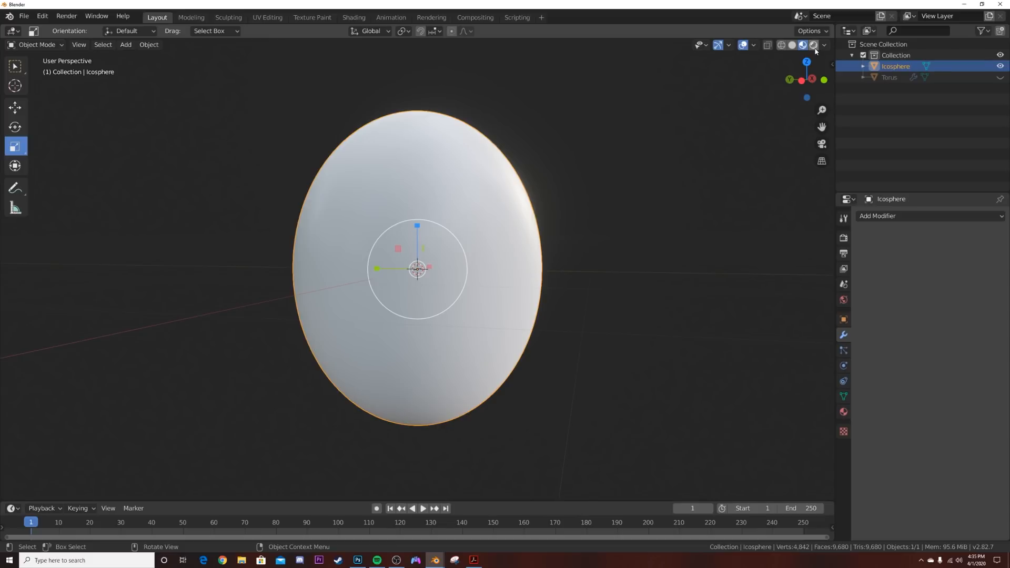
Open the Shading workspace framed on the icosphere, using Rendered viewport shading with Scene World disabled.
click(348, 18)
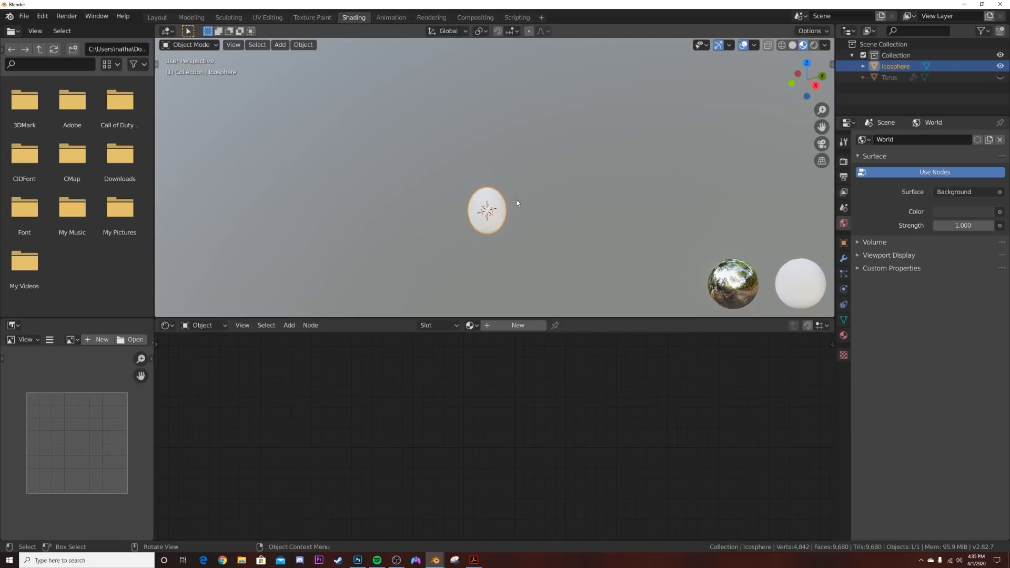
key(KP_Decimal)
key(z)
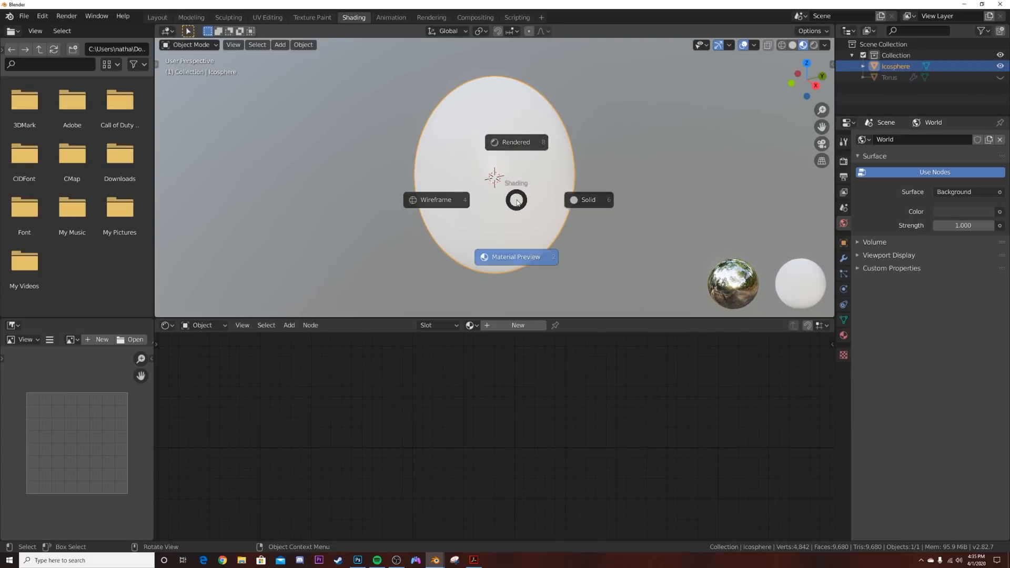
click(516, 154)
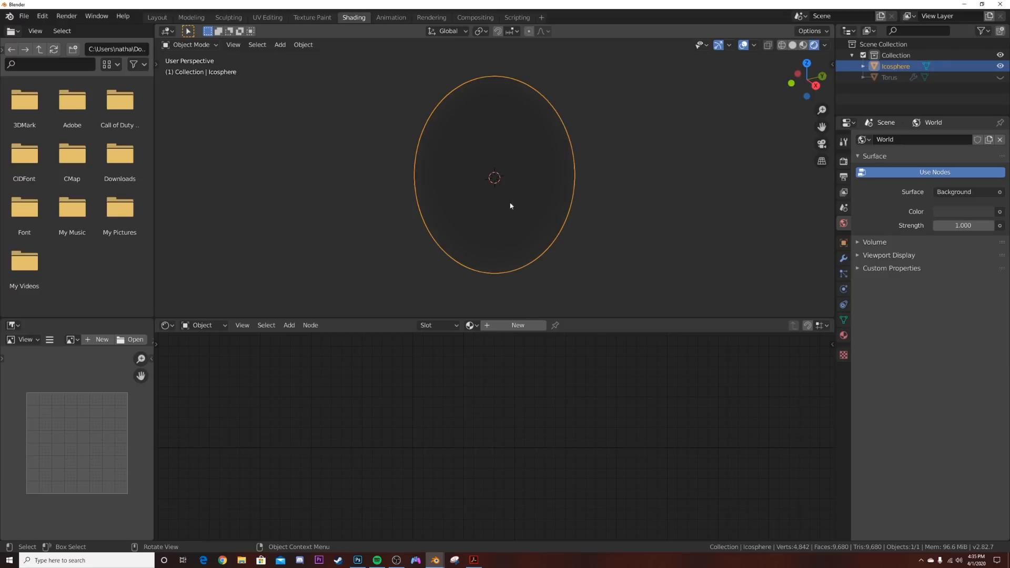
click(825, 46)
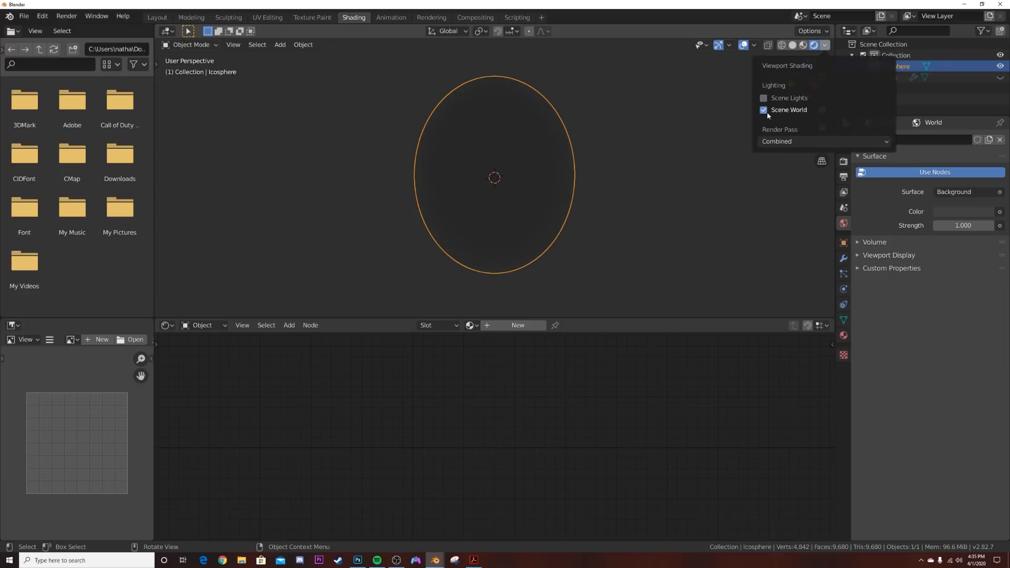
click(765, 111)
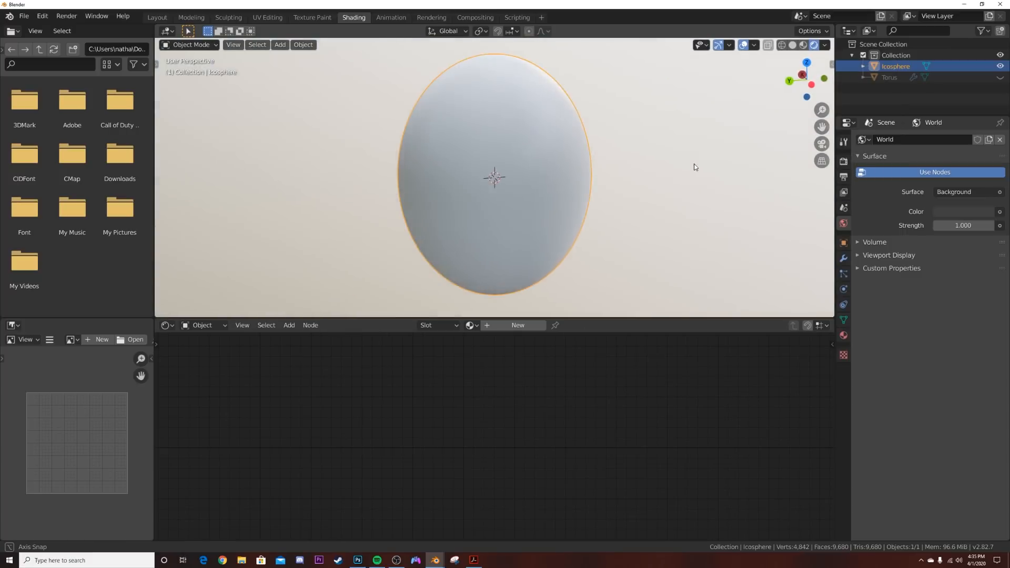
middle_drag(694, 167, 811, 166)
Change the render engine to Cycles.
click(843, 161)
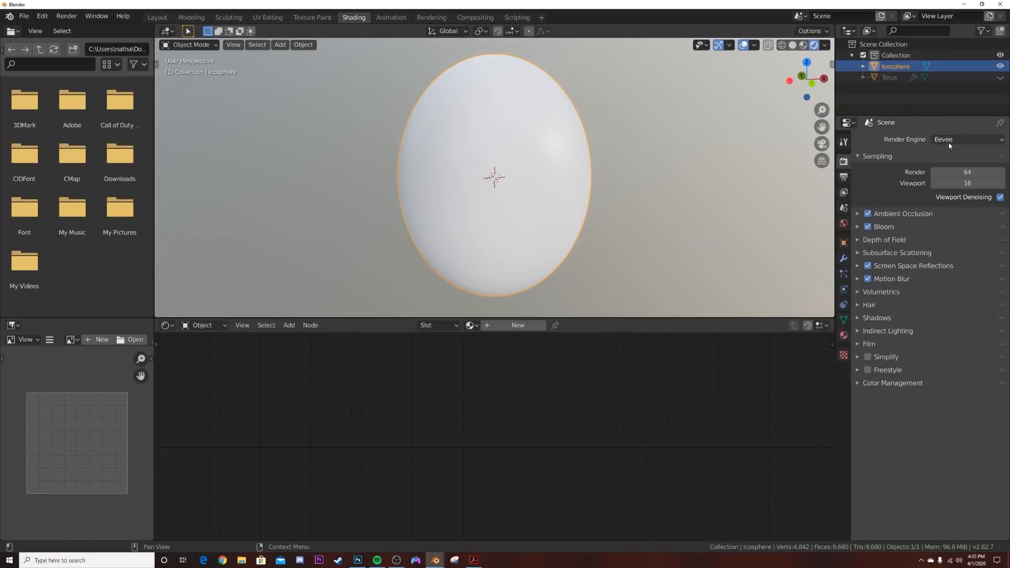
click(950, 142)
click(947, 176)
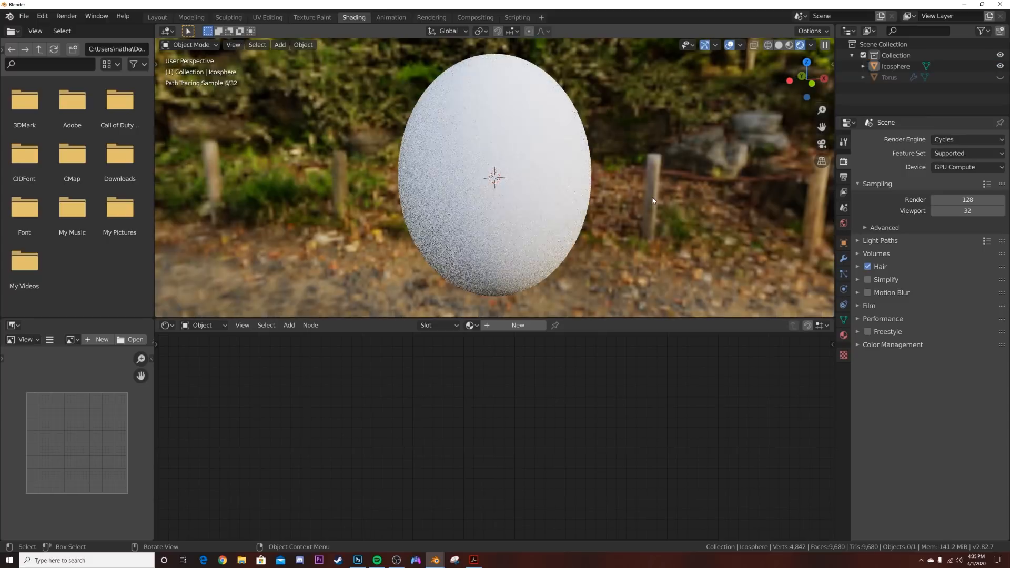
middle_drag(653, 201, 628, 209)
Create a new material on the icosphere and delete its Principled BSDF node.
click(546, 186)
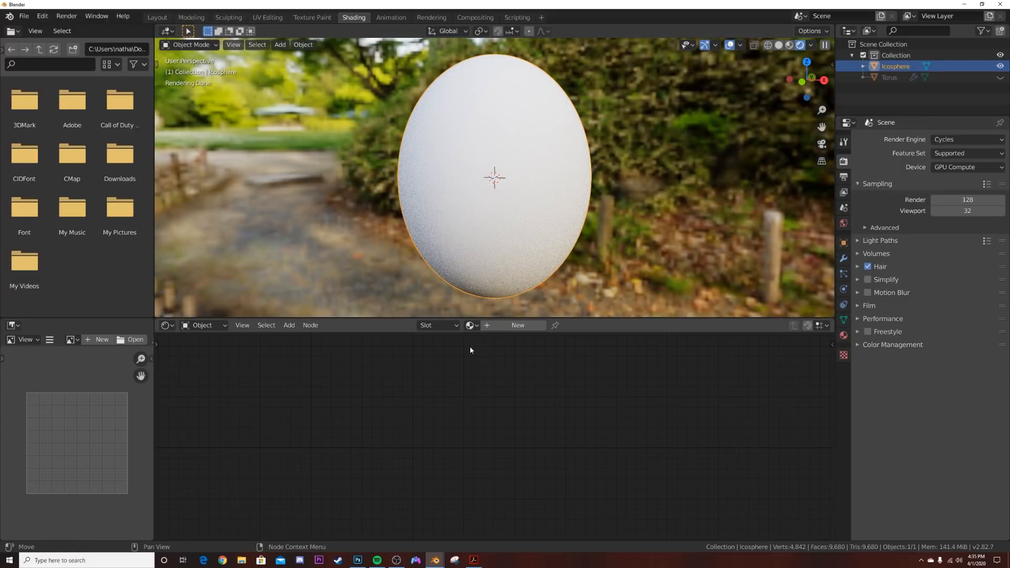
click(519, 325)
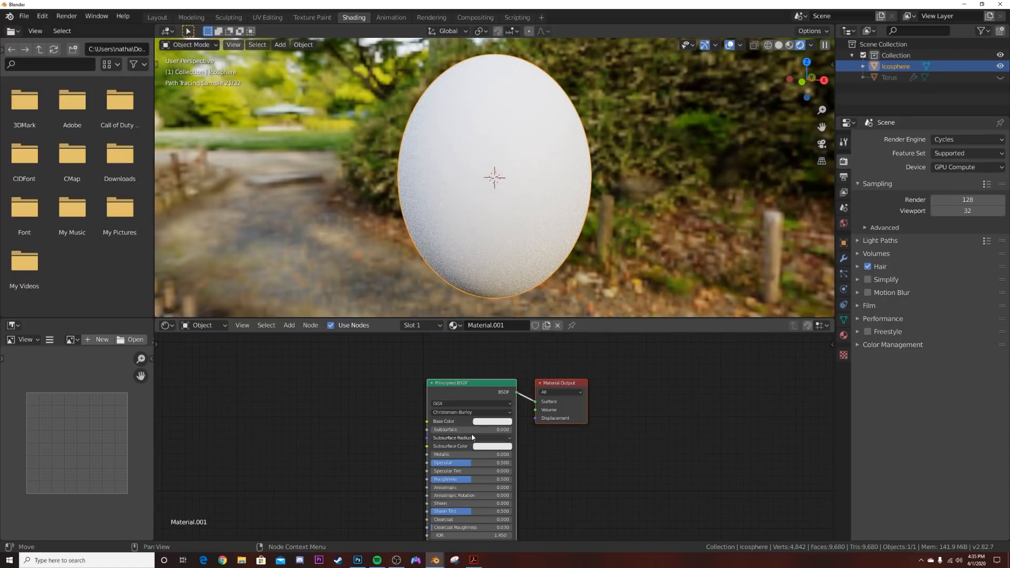
click(455, 384)
key(x)
Add an Add Shader node to the material and place a duplicate of it below and before the first.
key(shift+a)
text(add)
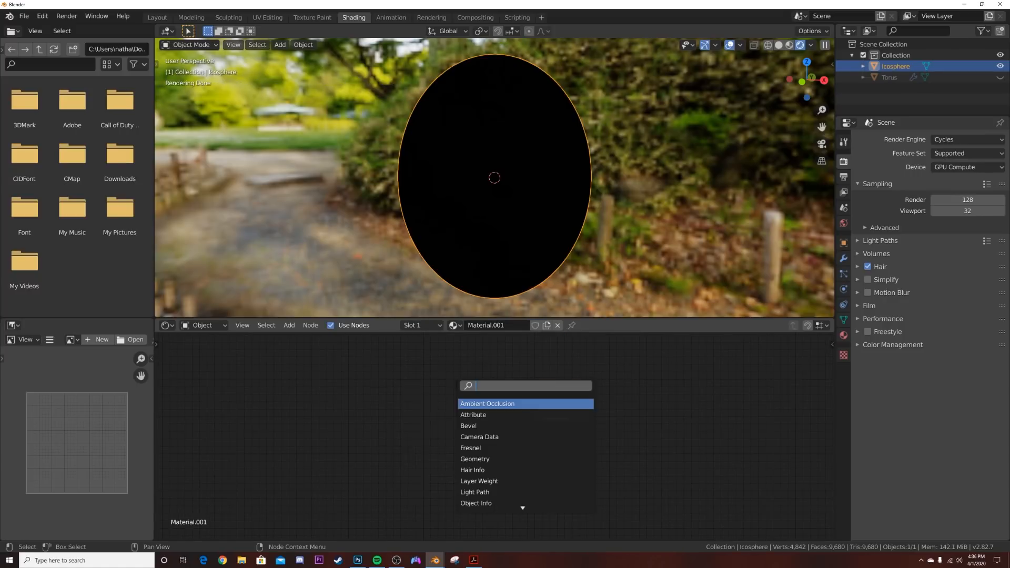
key(Return)
click(450, 405)
key(shift+d)
click(355, 456)
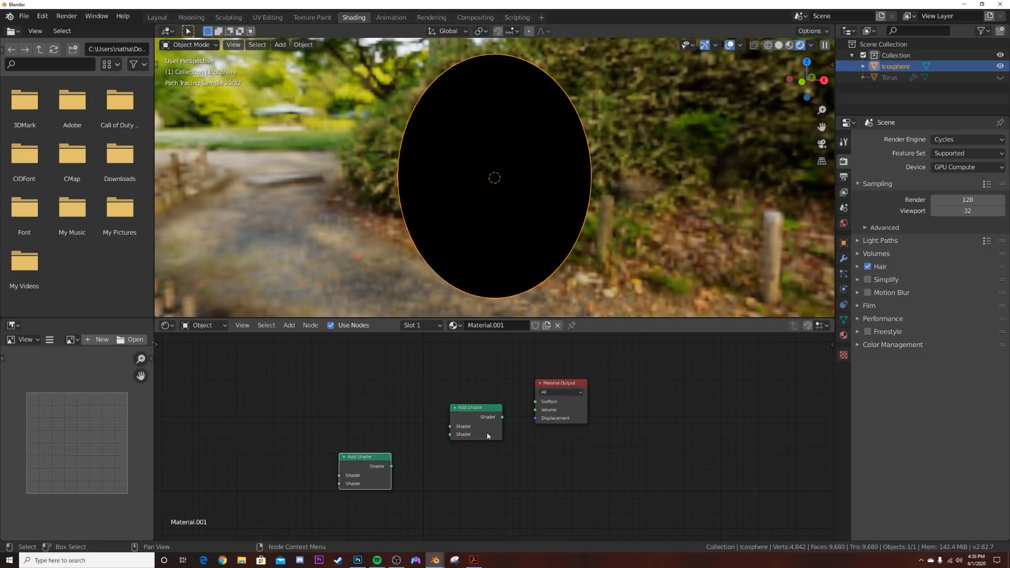
Connect the first Add Shader to the material's Surface output and the second Add Shader to the first one's lower input.
drag(492, 417, 456, 439)
drag(500, 409, 536, 402)
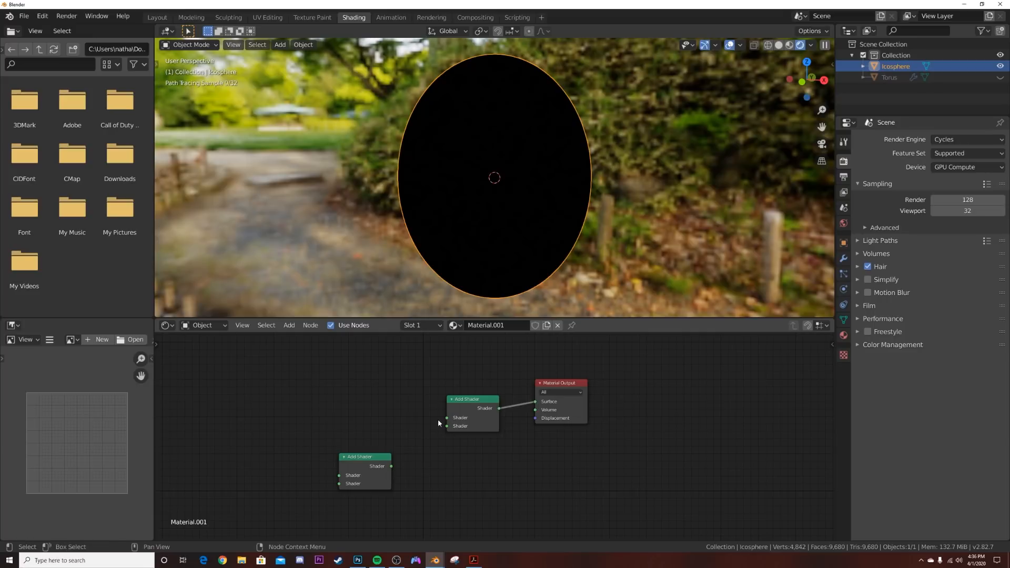
drag(390, 467, 447, 426)
drag(356, 464, 396, 454)
key(shift+a)
click(368, 387)
key(Escape)
Add a Refraction BSDF node and place it before the Add Shader nodes.
key(shift+a)
click(353, 387)
text(ref)
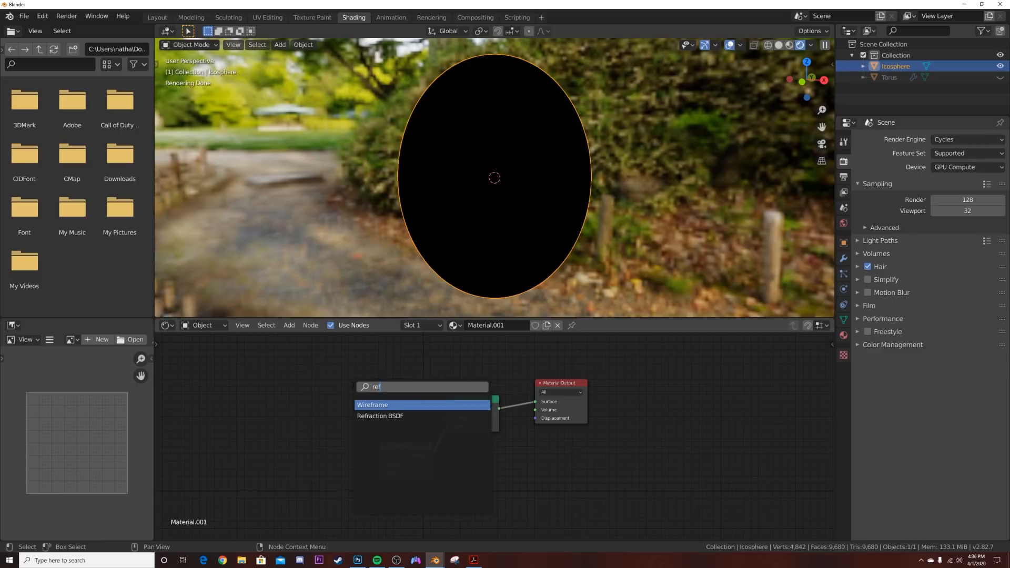
click(380, 416)
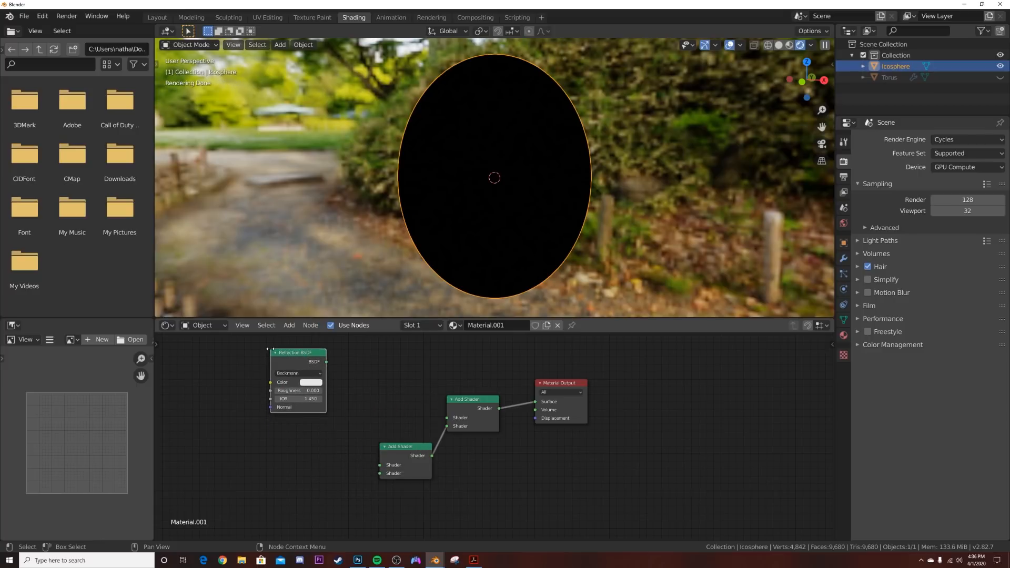
scroll(337, 373, down, 1)
drag(345, 374, 343, 366)
Duplicate the Refraction BSDF node twice, stacking the copies below the original.
key(shift+d)
click(344, 423)
key(shift+d)
click(342, 478)
scroll(339, 471, up, 6)
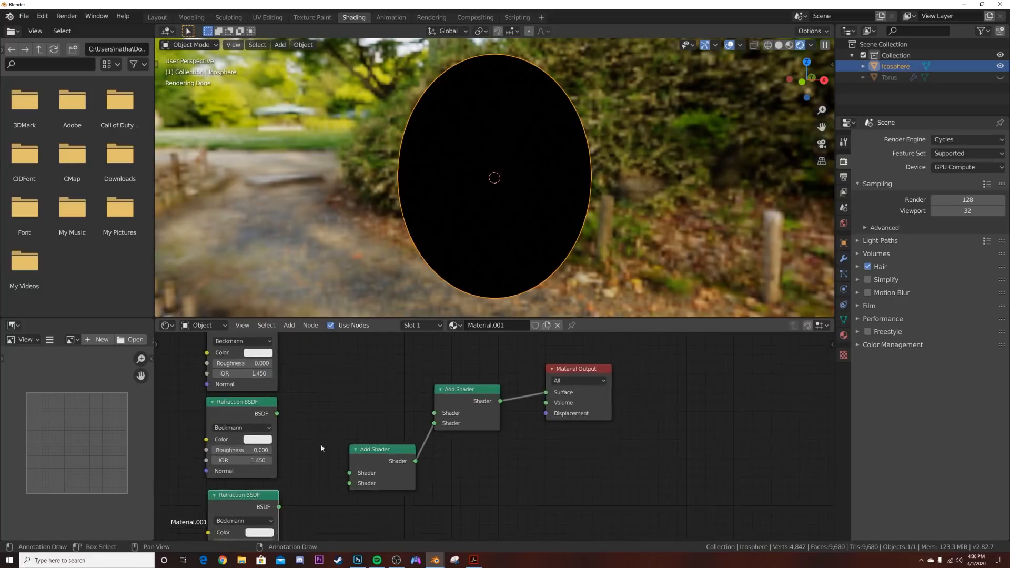
Set the top Refraction BSDF's color to pure red using RGB values.
middle_drag(320, 447, 410, 488)
scroll(363, 400, up, 2)
click(316, 384)
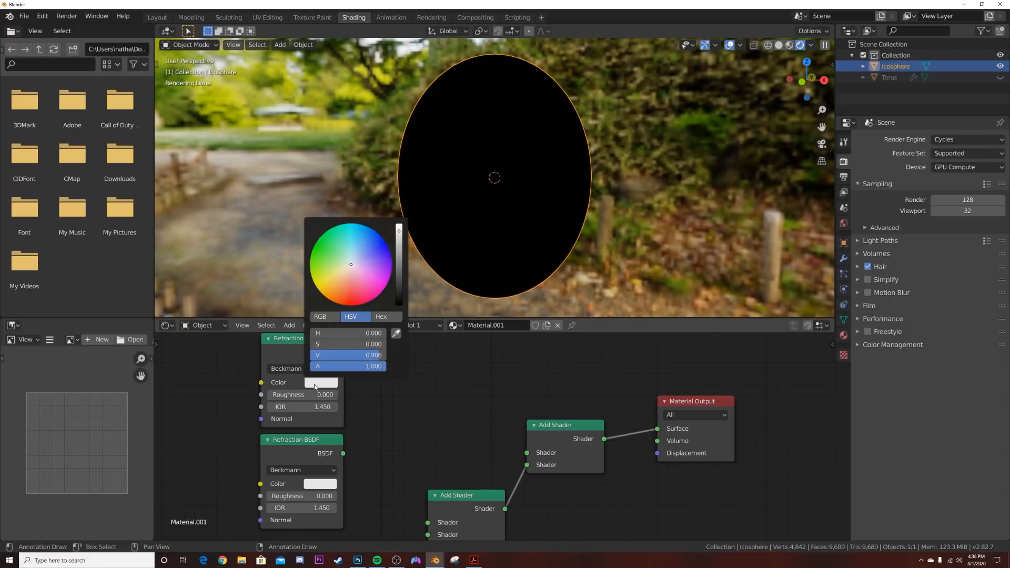
click(319, 317)
drag(364, 336, 311, 359)
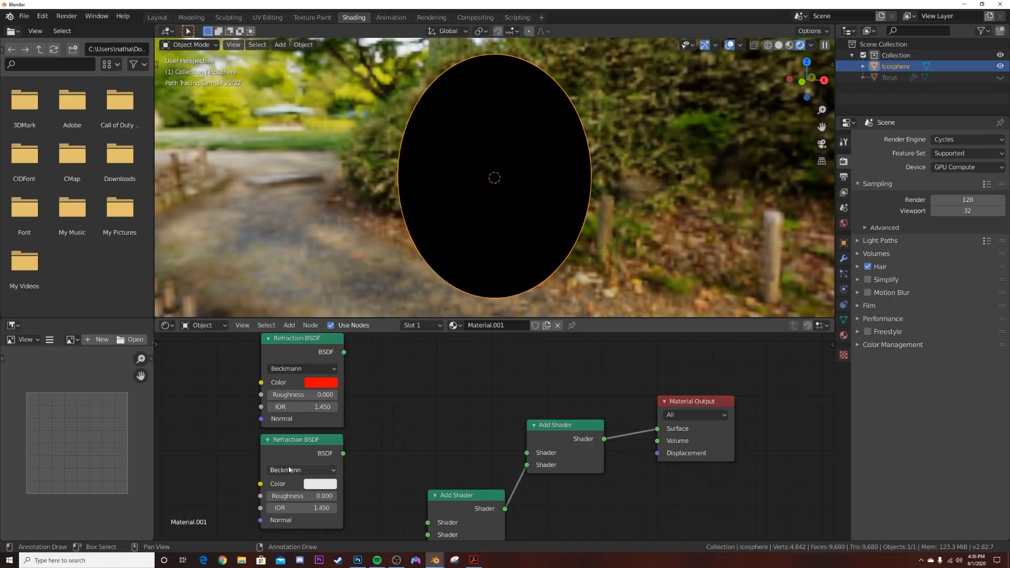
Set the middle Refraction BSDF's color to pure green and the lowest one's to pure blue.
middle_drag(301, 470, 329, 425)
click(348, 441)
drag(376, 393, 338, 413)
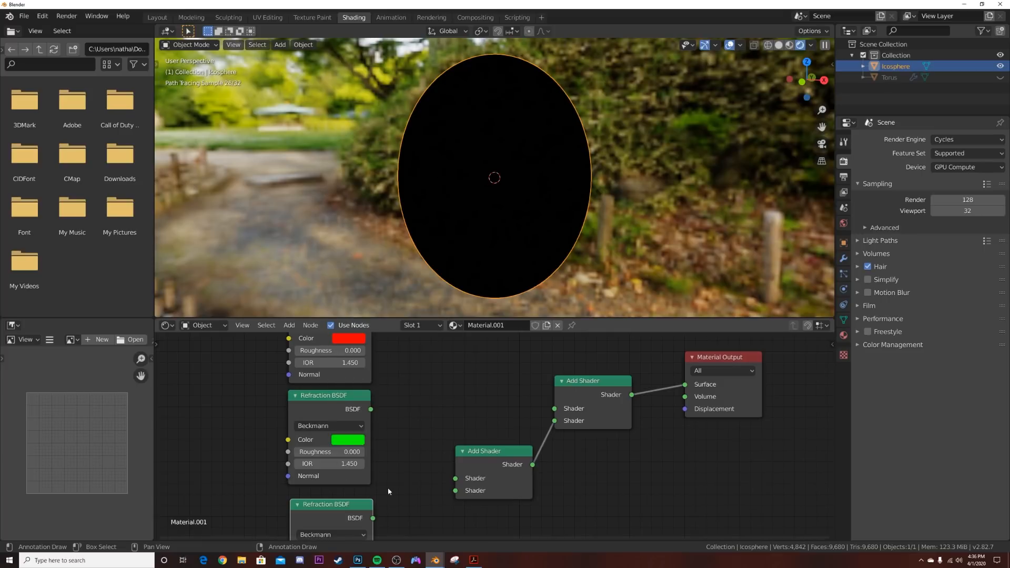
middle_drag(400, 515, 408, 444)
click(368, 476)
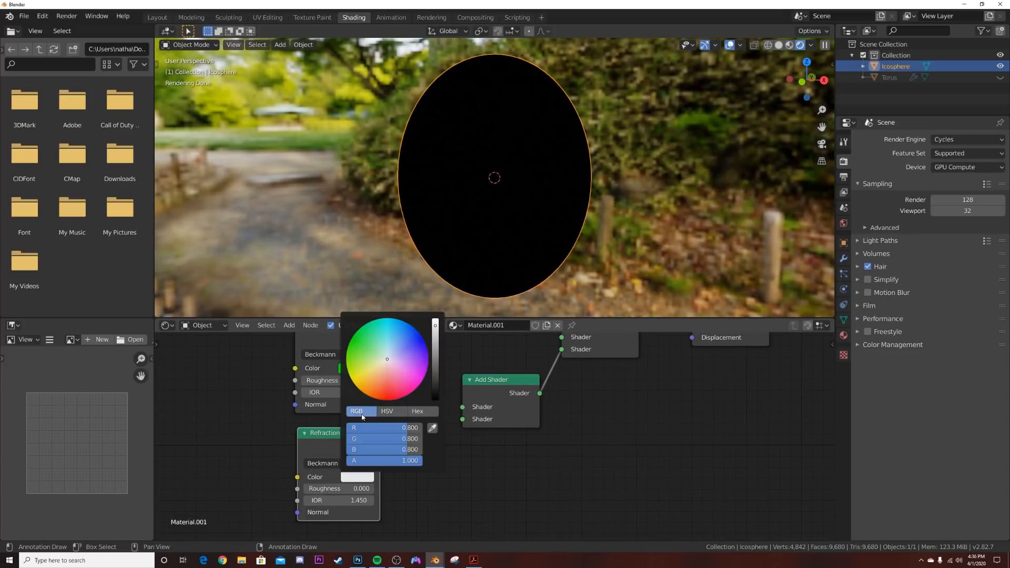
drag(404, 430, 350, 439)
scroll(449, 464, down, 2)
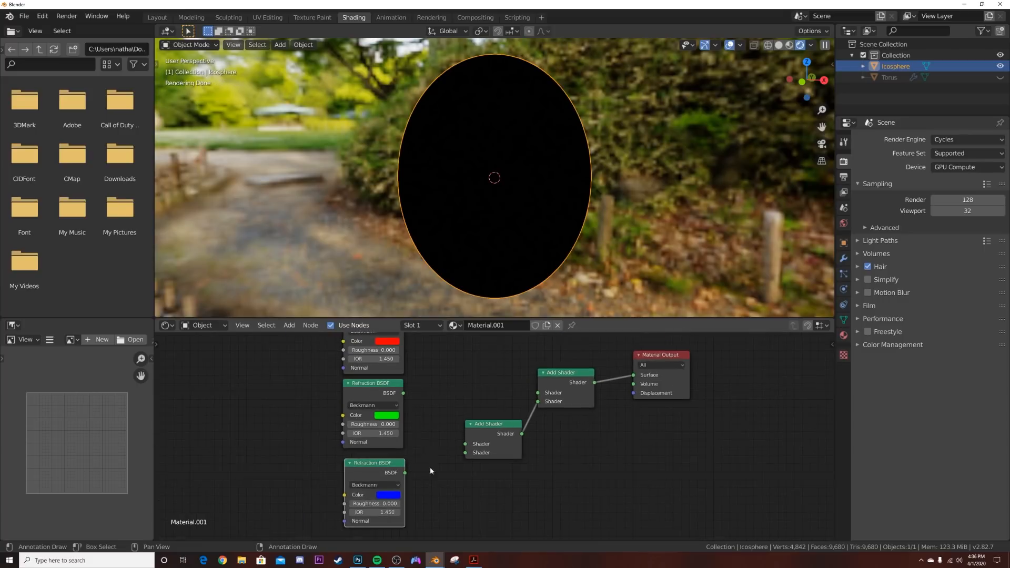
Connect the red Refraction BSDF to the first Add Shader's free input, and the green and blue ones to the second Add Shader.
middle_drag(432, 482, 423, 513)
drag(396, 350, 419, 348)
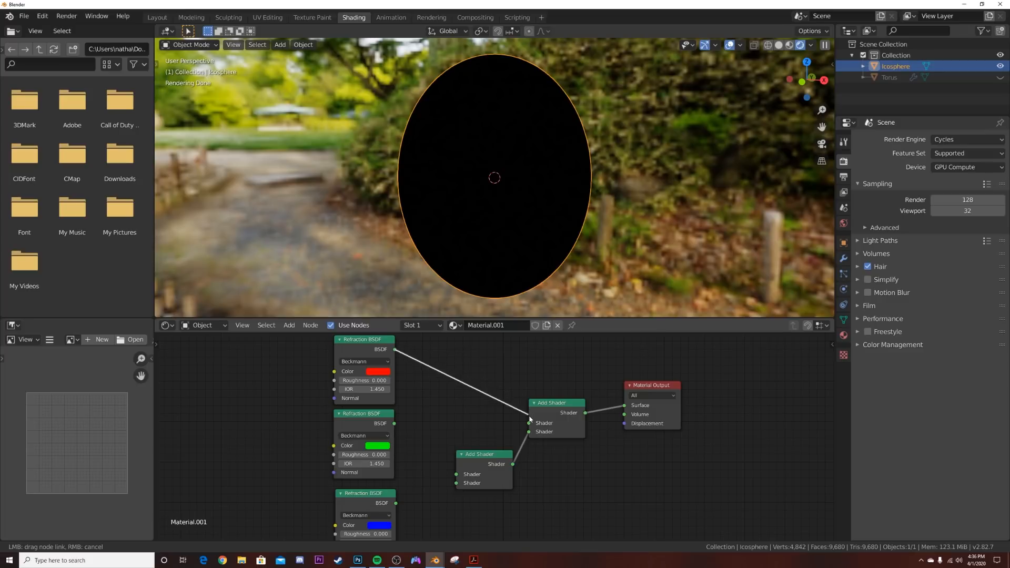
drag(529, 418, 529, 423)
drag(402, 425, 457, 475)
drag(397, 504, 459, 484)
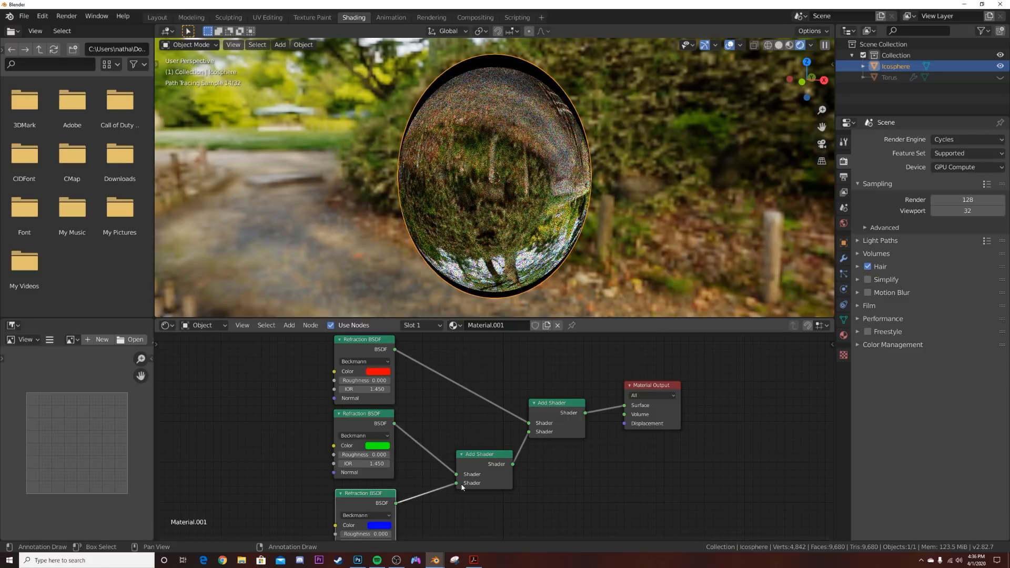
Set the red Refraction BSDF's IOR to 1.4.
middle_drag(490, 212, 455, 283)
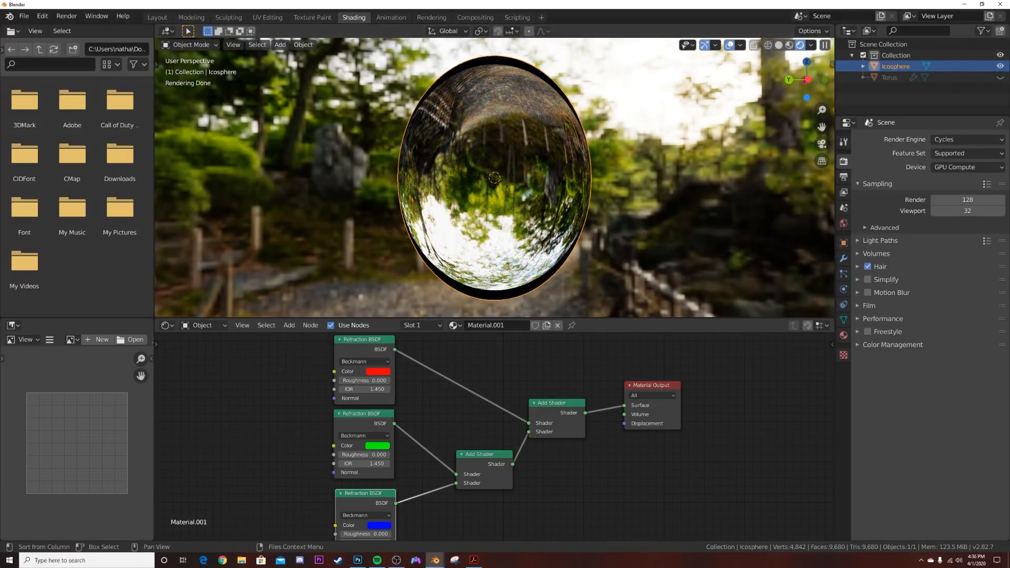
mouse_move(511, 188)
middle_down()
mouse_move(538, 206)
mouse_move(512, 196)
middle_up()
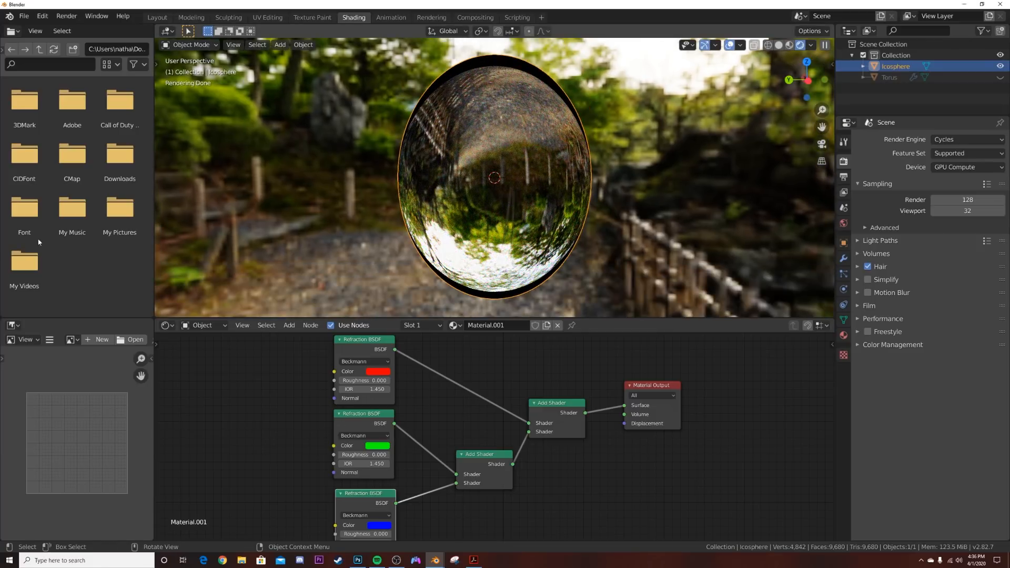
click(377, 399)
text(1.4)
key(Return)
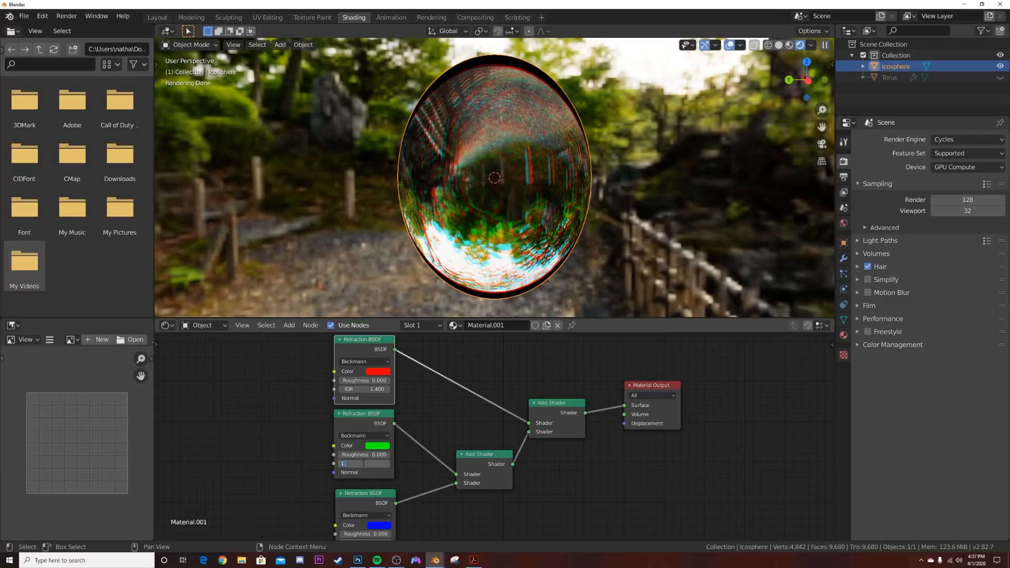
Set the green Refraction BSDF's IOR to 1.24.
click(364, 463)
text(1.24)
key(Return)
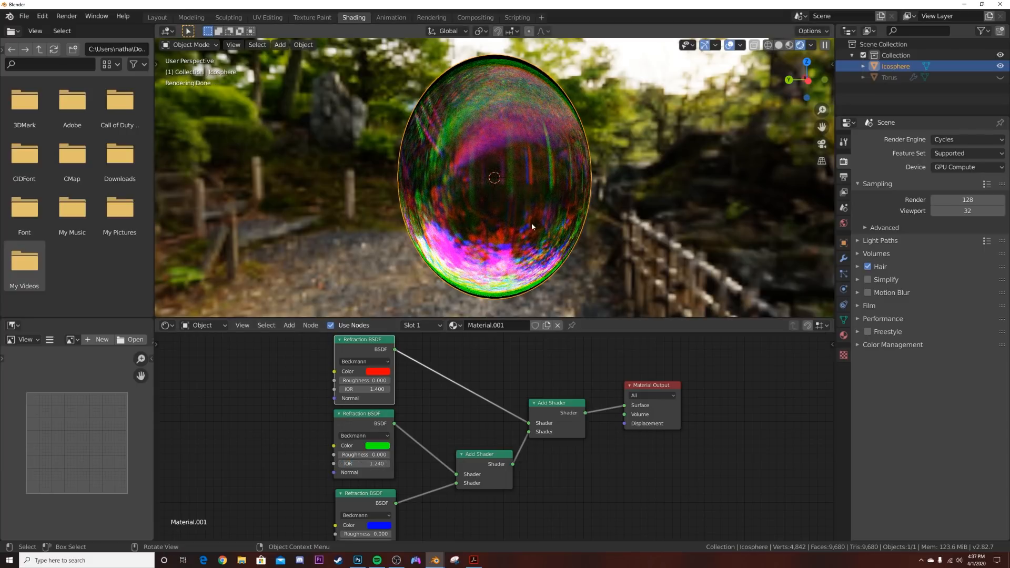
Set the IOR to 1.42 on the green Refraction BSDF and 1.44 on the blue one.
middle_drag(369, 466, 403, 424)
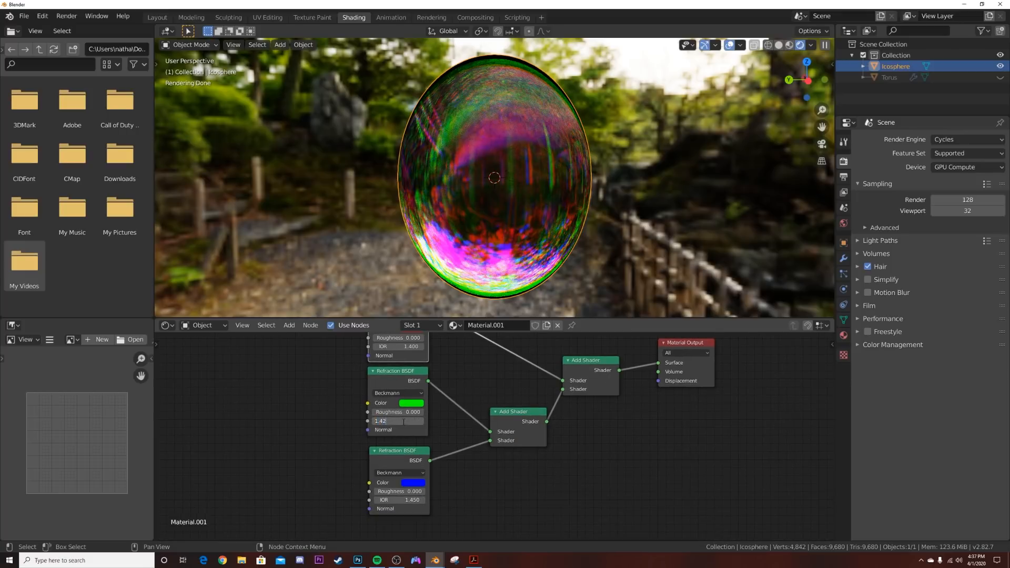
text(2)
key(Return)
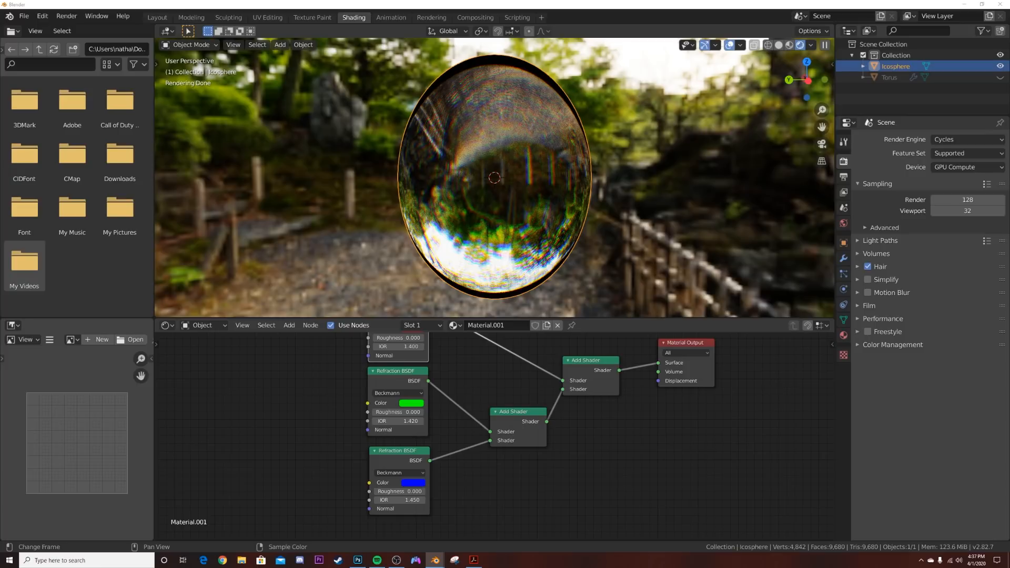
click(400, 500)
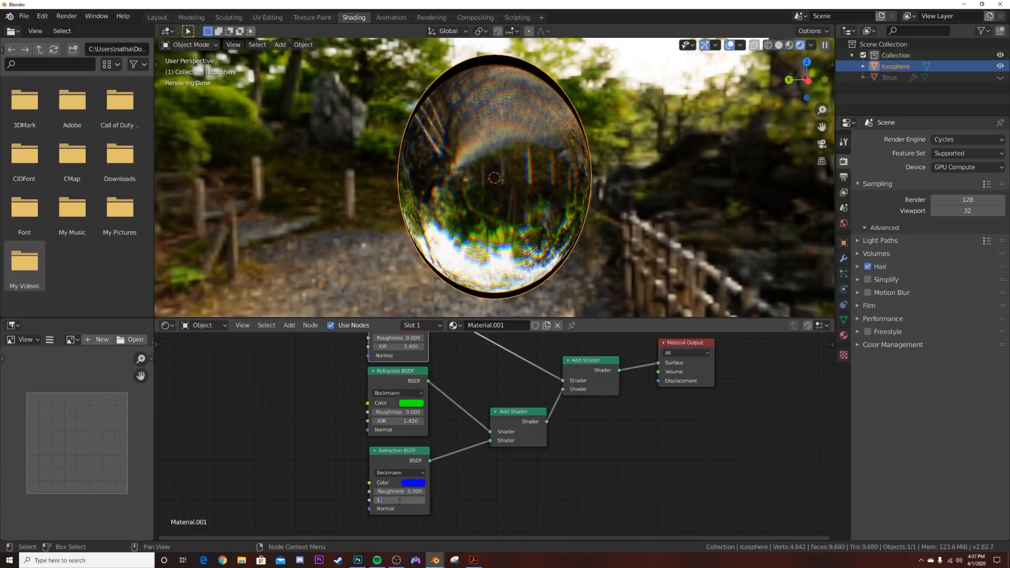
text(1.44)
key(Return)
Combine the three Refraction BSDF nodes and both Add Shader nodes into one node group.
middle_drag(509, 157, 580, 150)
scroll(561, 184, up, 5)
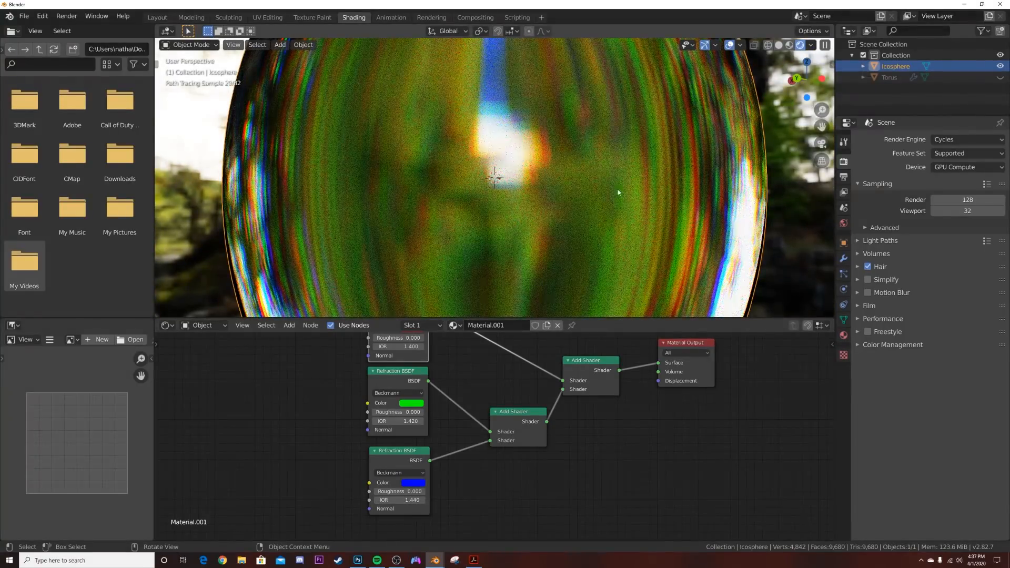
scroll(645, 168, down, 5)
click(689, 167)
middle_drag(671, 174, 553, 206)
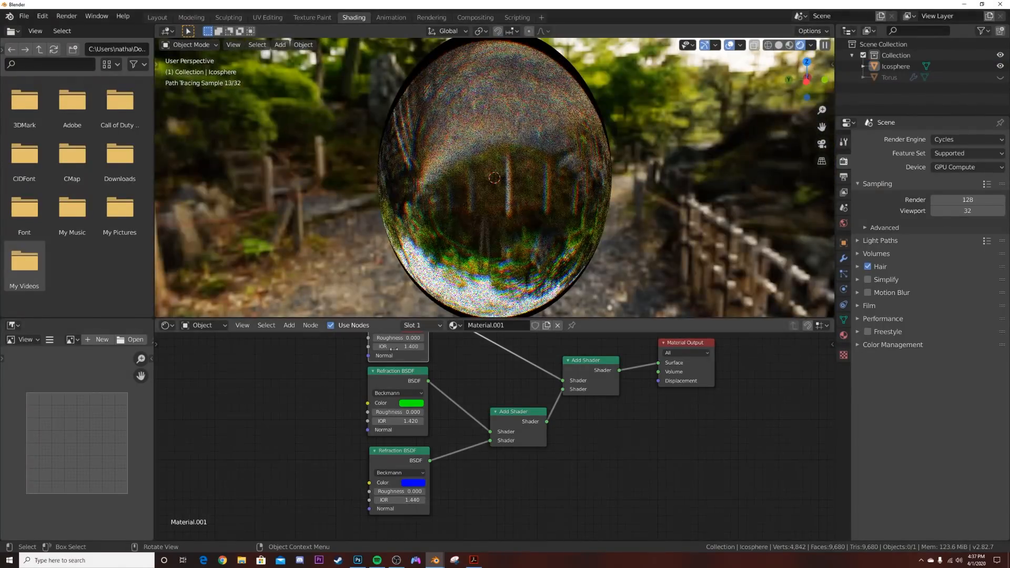
scroll(416, 399, down, 6)
scroll(409, 401, down, 2)
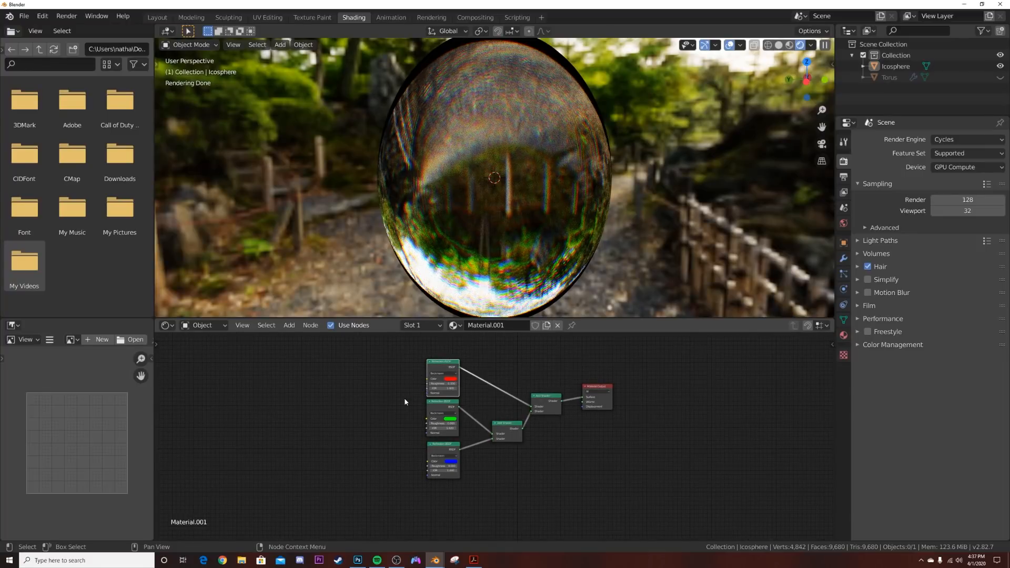
drag(359, 363, 553, 514)
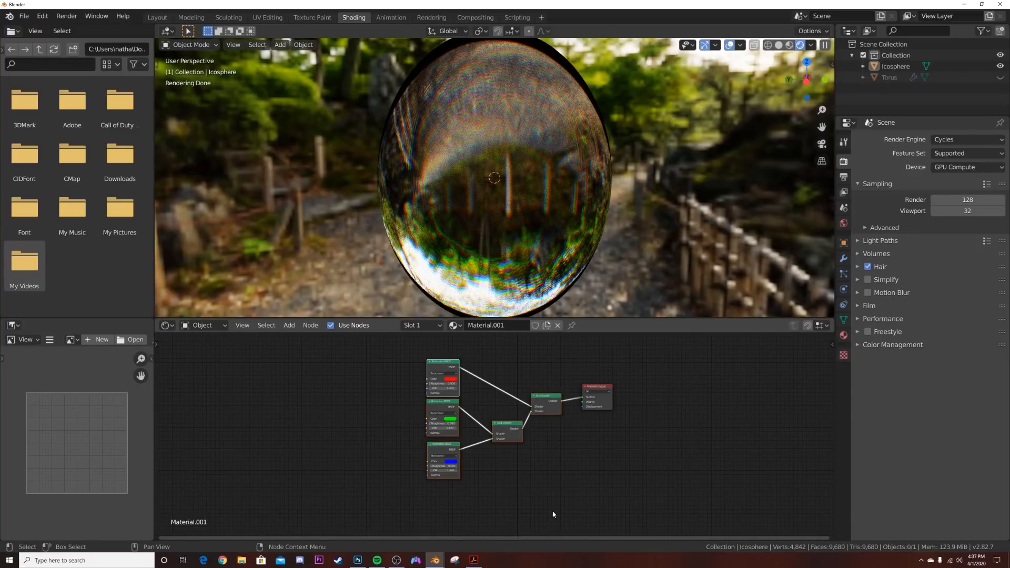
key(ctrl+g)
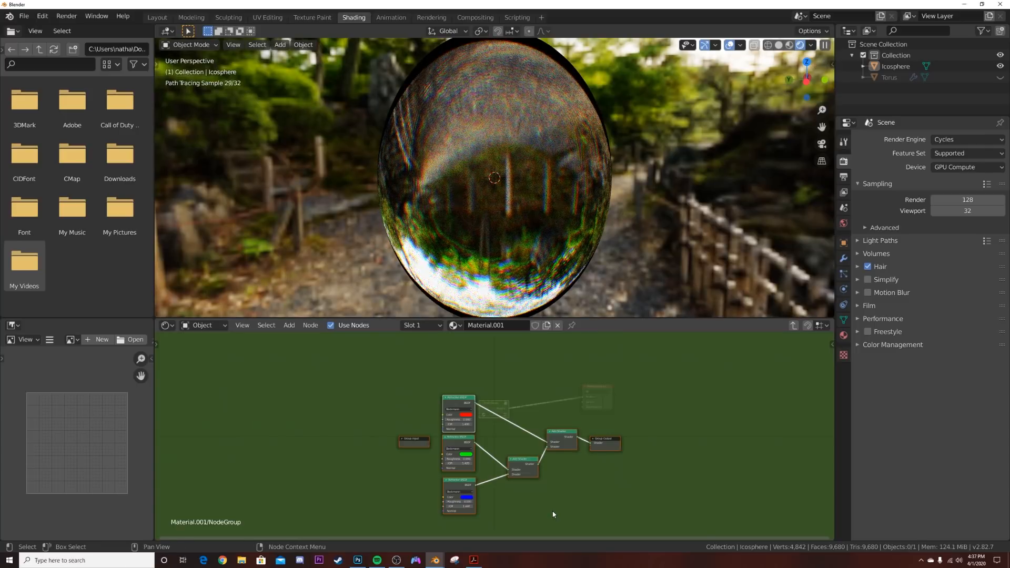
Connect the Group Input to the red Refraction BSDF's Roughness to expose it as a group input.
scroll(280, 368, up, 4)
scroll(280, 367, down, 4)
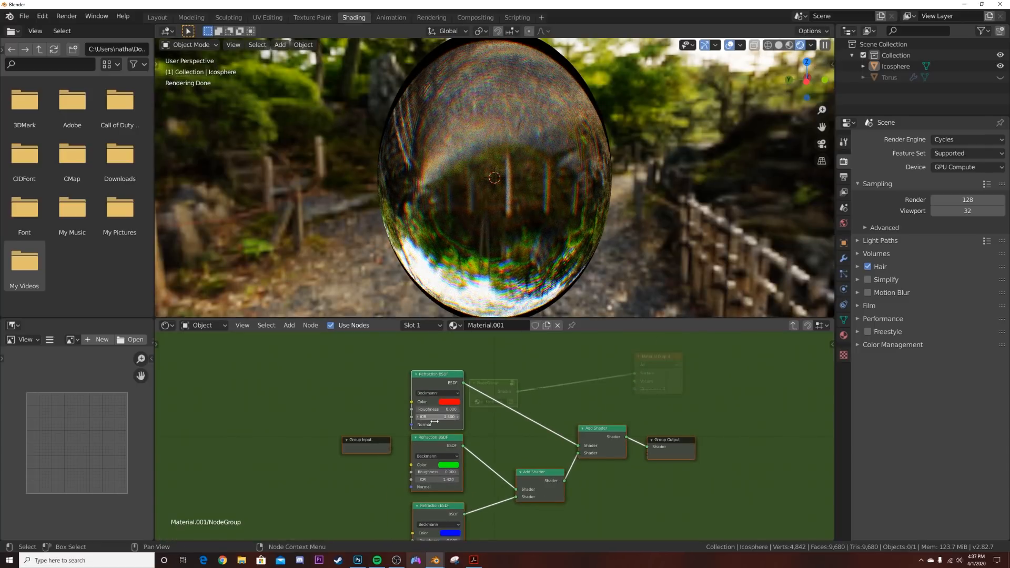
middle_drag(430, 420, 499, 411)
scroll(499, 419, up, 5)
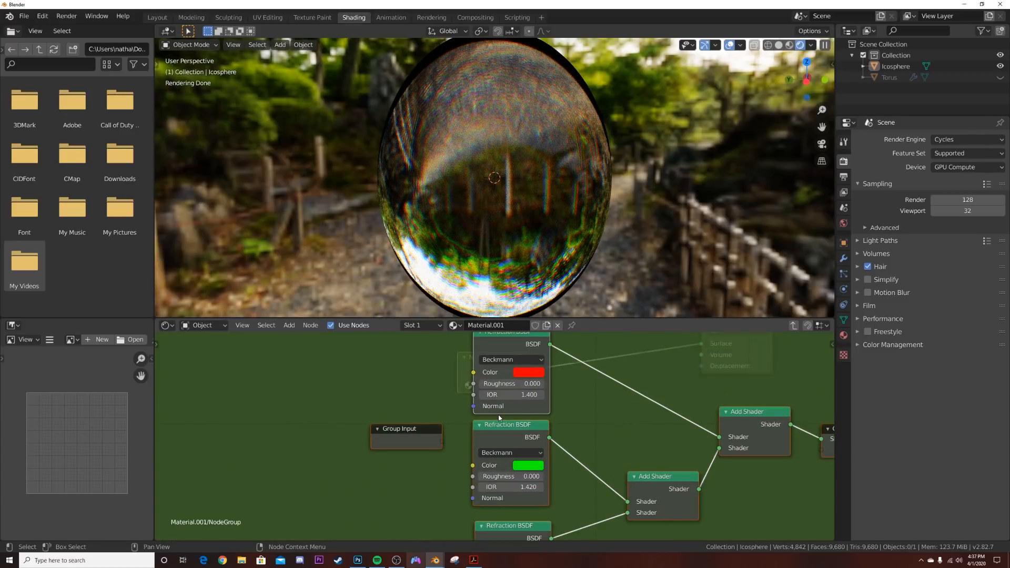
drag(442, 442, 427, 385)
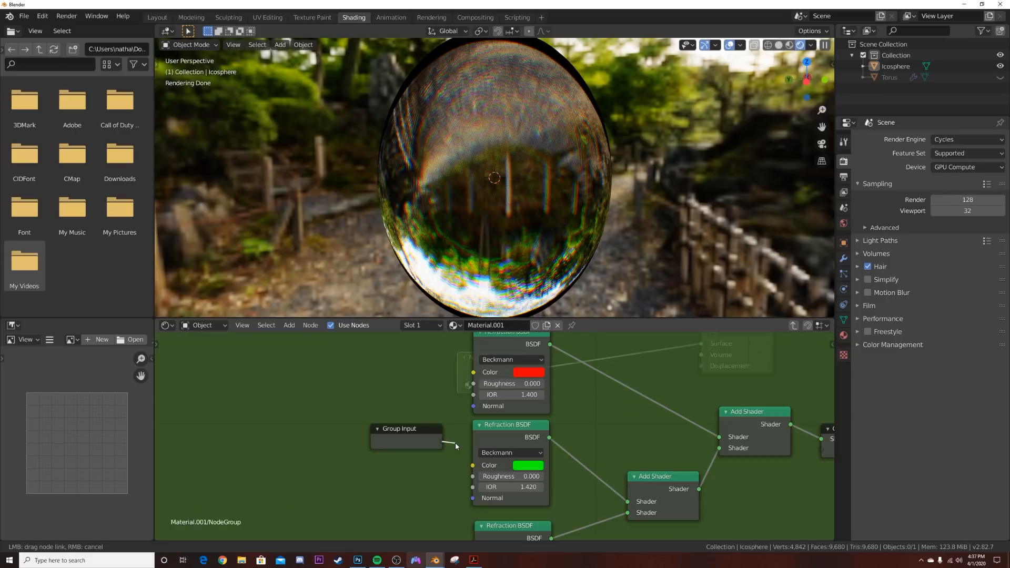
drag(456, 443, 456, 444)
scroll(546, 428, up, 1)
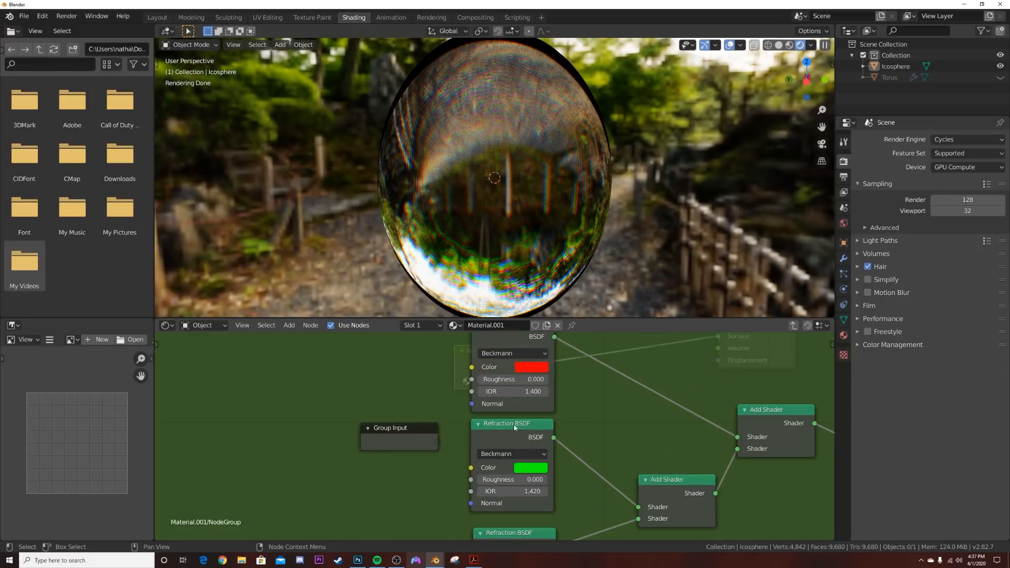
click(435, 443)
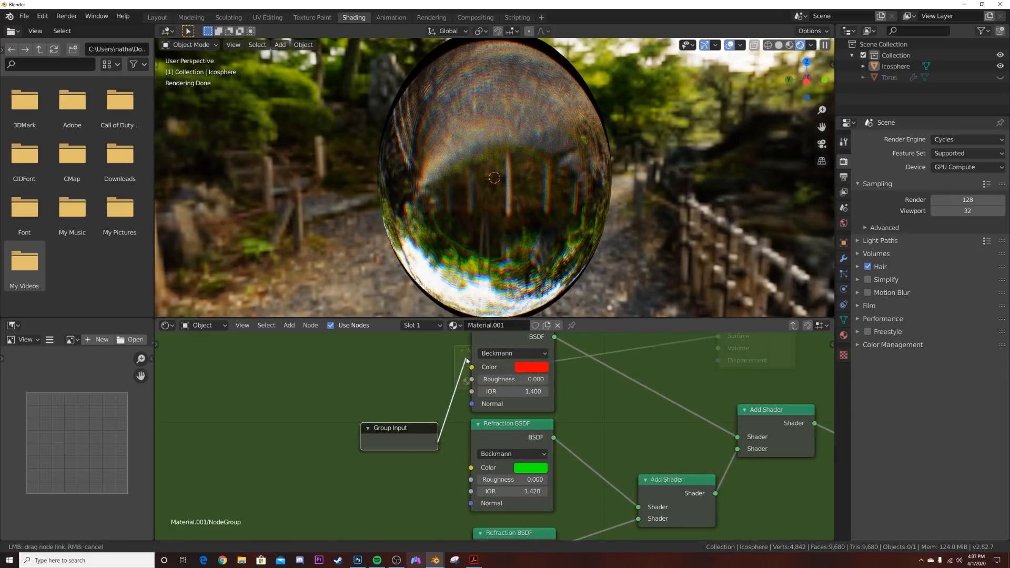
drag(467, 384, 467, 380)
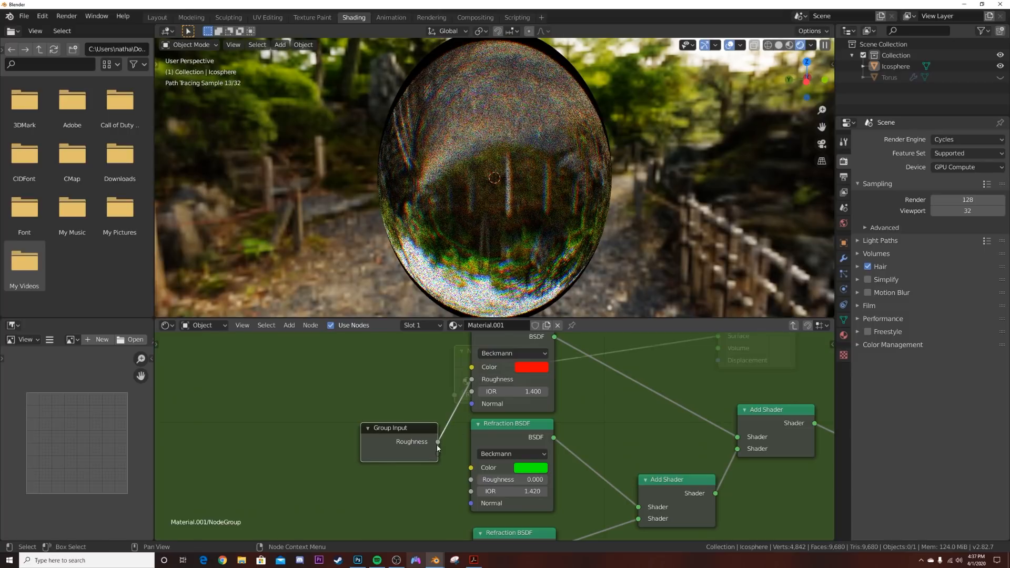
Connect the Group Input's Roughness output to the Roughness of the green and blue Refraction BSDF nodes.
drag(472, 493, 472, 480)
scroll(470, 478, down, 2)
middle_drag(470, 478, 480, 420)
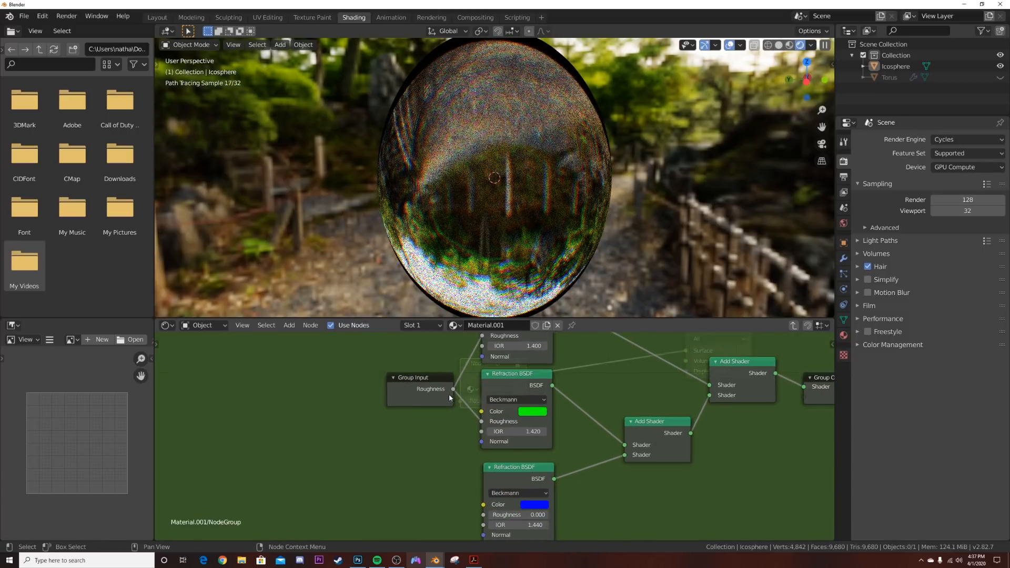
drag(485, 518, 485, 519)
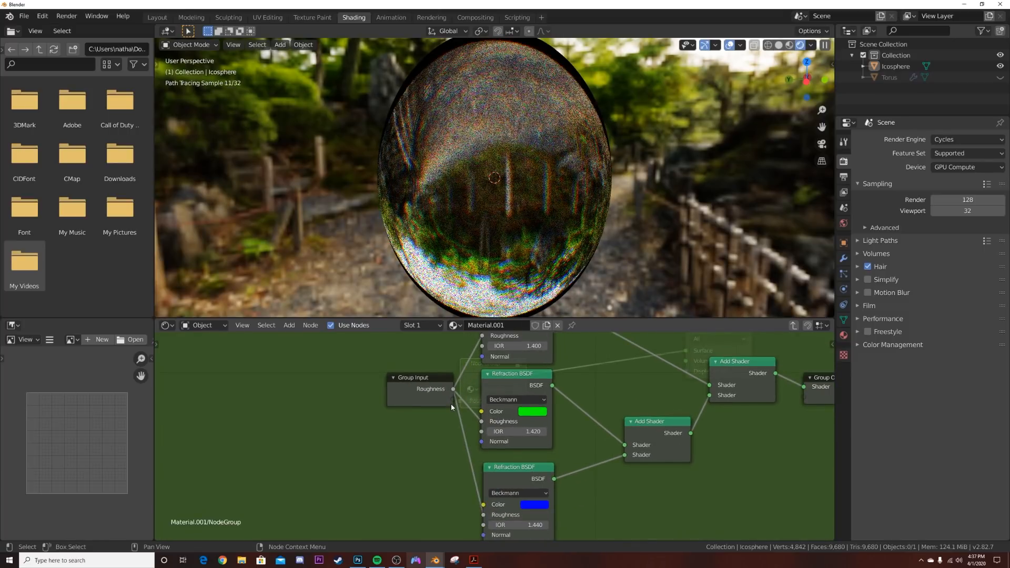
Expose Normal on the Group Input, connect it to all three Refraction BSDF nodes, and leave group editing.
drag(453, 389, 483, 357)
drag(456, 401, 483, 535)
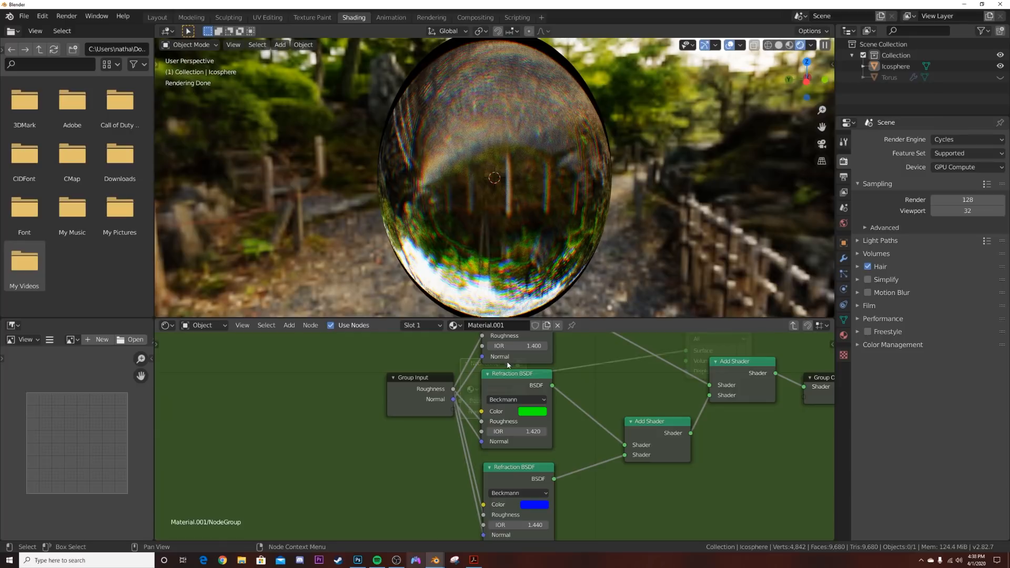
key(Tab)
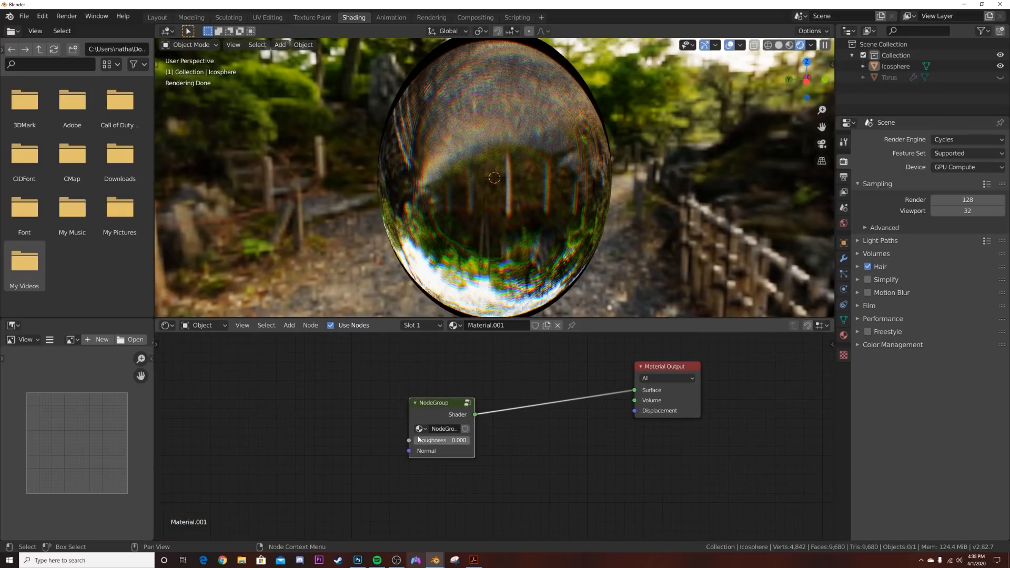
Move the node group closer to the Material Output node.
drag(407, 450, 253, 426)
drag(409, 440, 316, 383)
drag(447, 403, 530, 392)
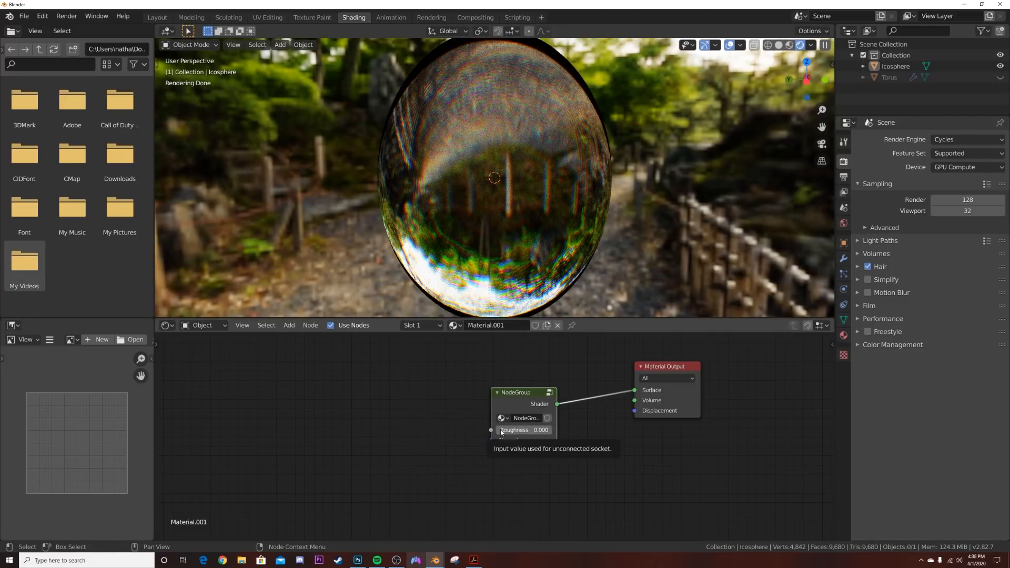
Add a ColorRamp node before the node group and connect its Color output to the group's Roughness.
key(shift+a)
click(426, 411)
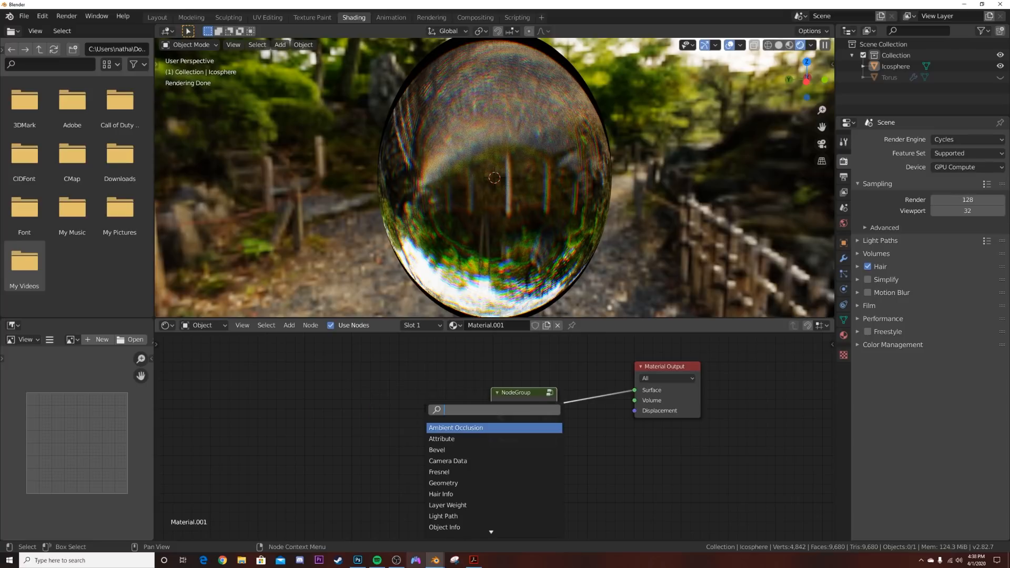
key(shift+a)
click(406, 383)
text(col)
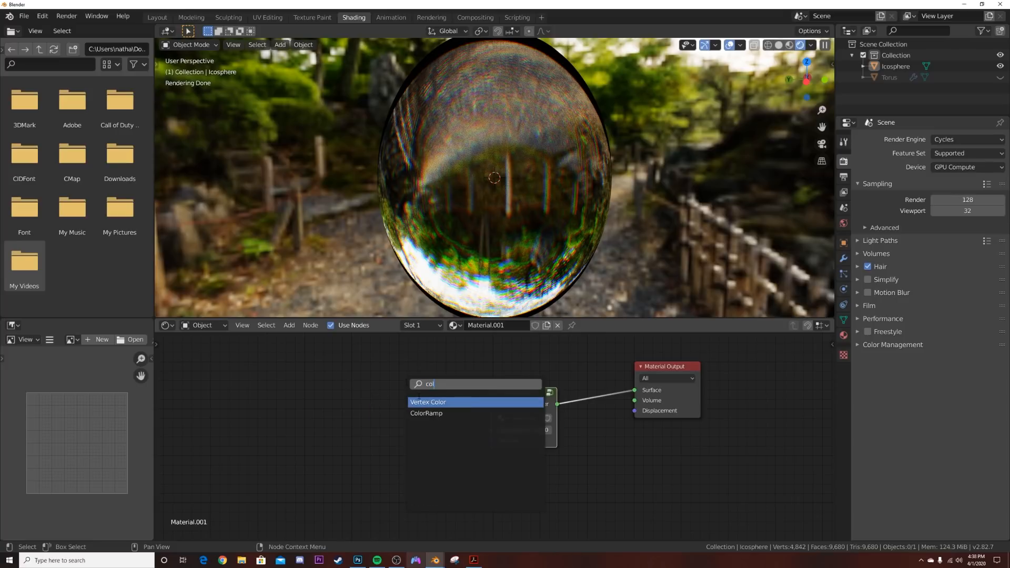
click(428, 413)
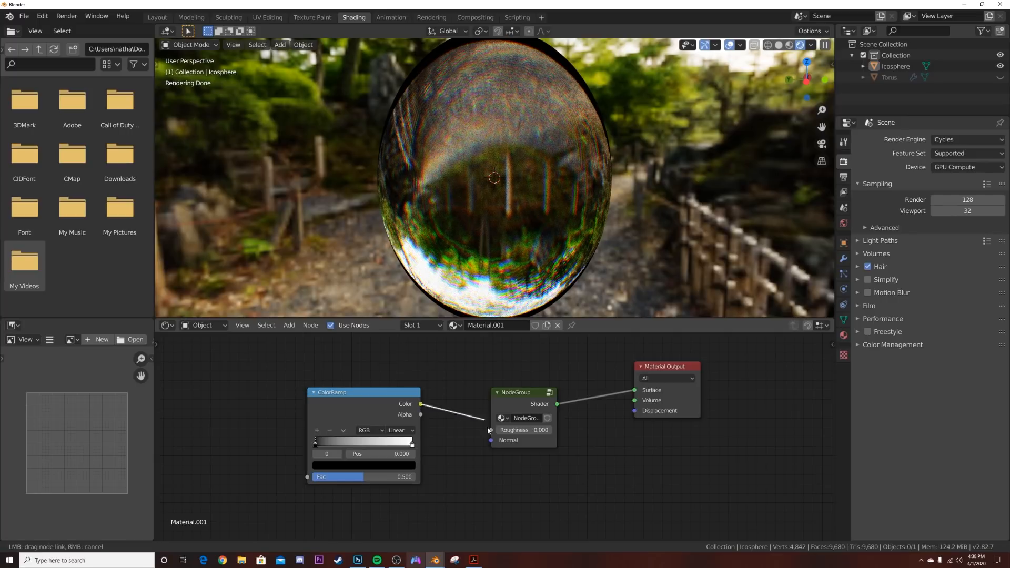
drag(494, 434, 493, 433)
Add a Voronoi Texture node and place it before the ColorRamp.
middle_drag(215, 397, 400, 397)
key(shift+a)
click(430, 401)
text(vor)
key(Return)
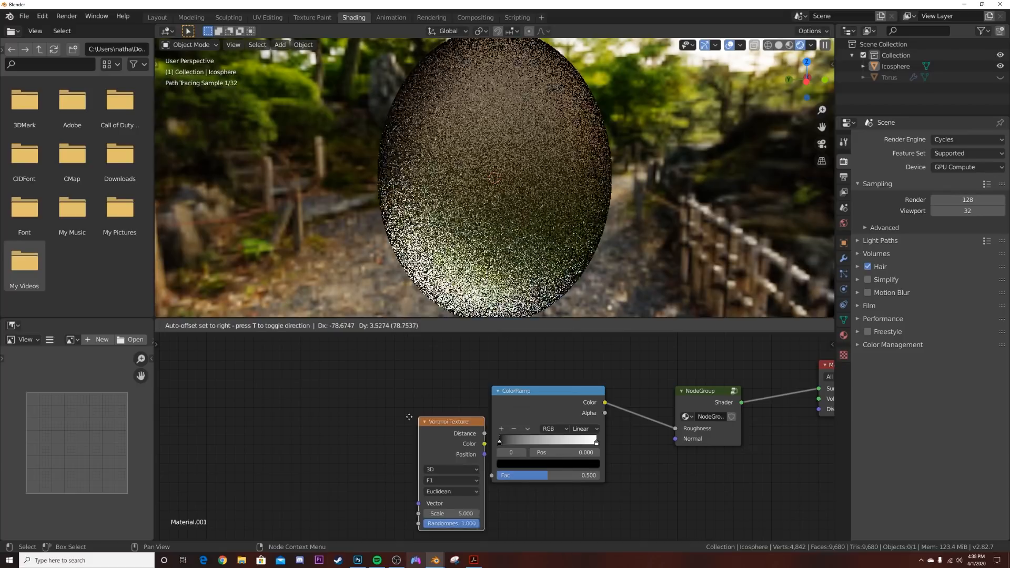
click(418, 422)
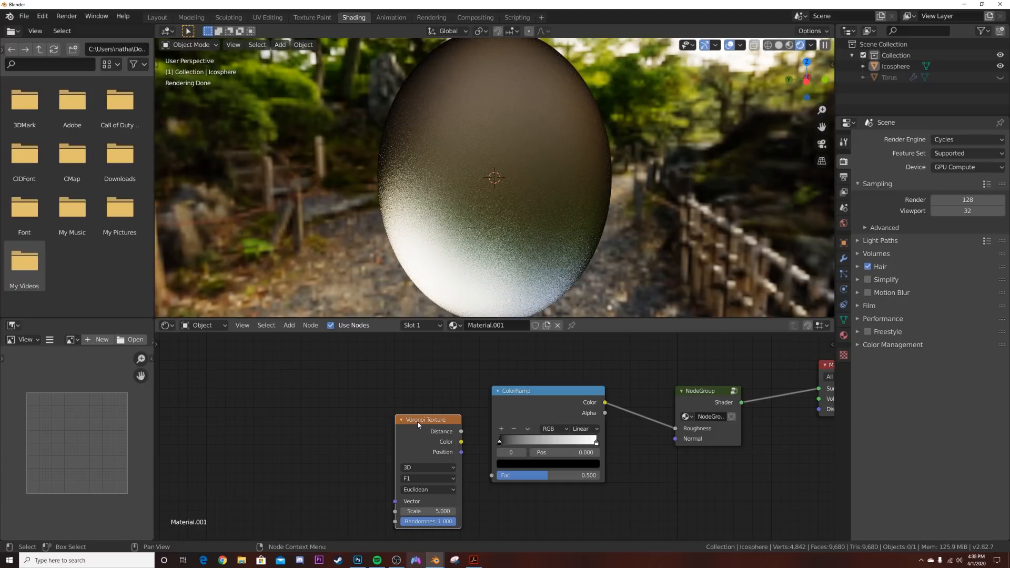
Add Texture Coordinate and Mapping nodes for the Voronoi Texture, driving the Mapping Vector from the Object output.
key(ctrl+t)
middle_drag(385, 431, 445, 381)
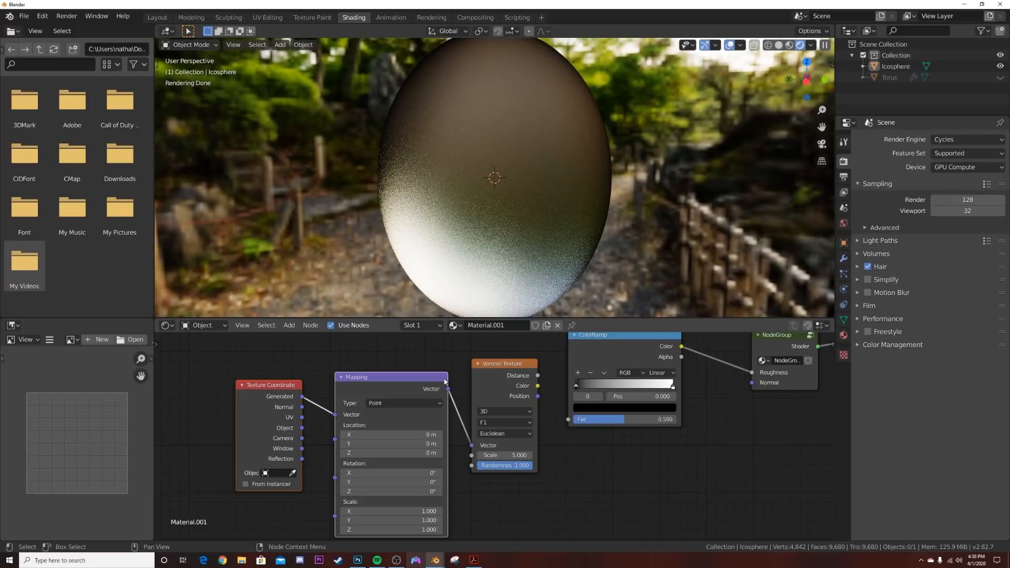
drag(335, 415, 303, 433)
middle_drag(302, 433, 274, 432)
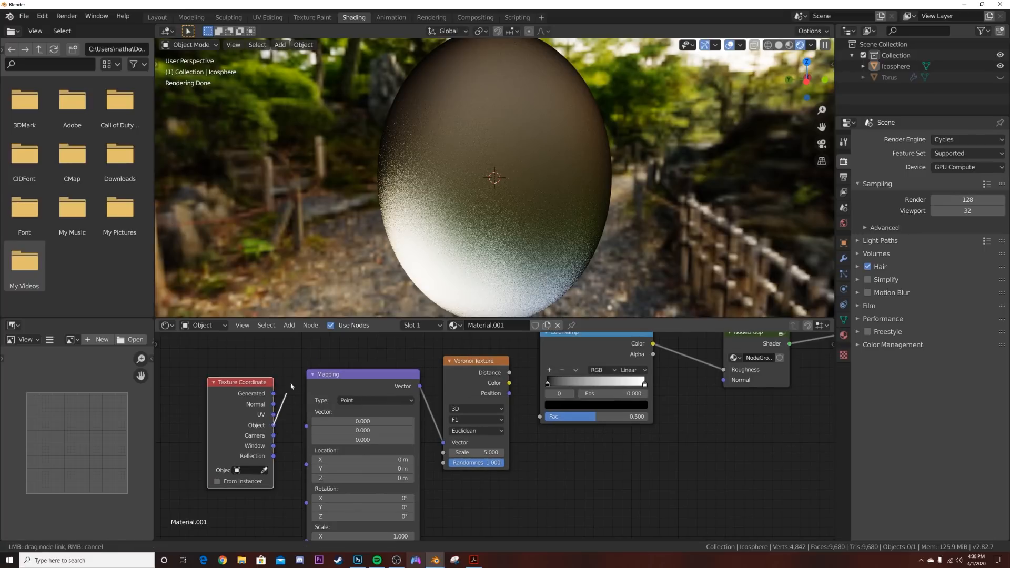
drag(310, 427, 308, 426)
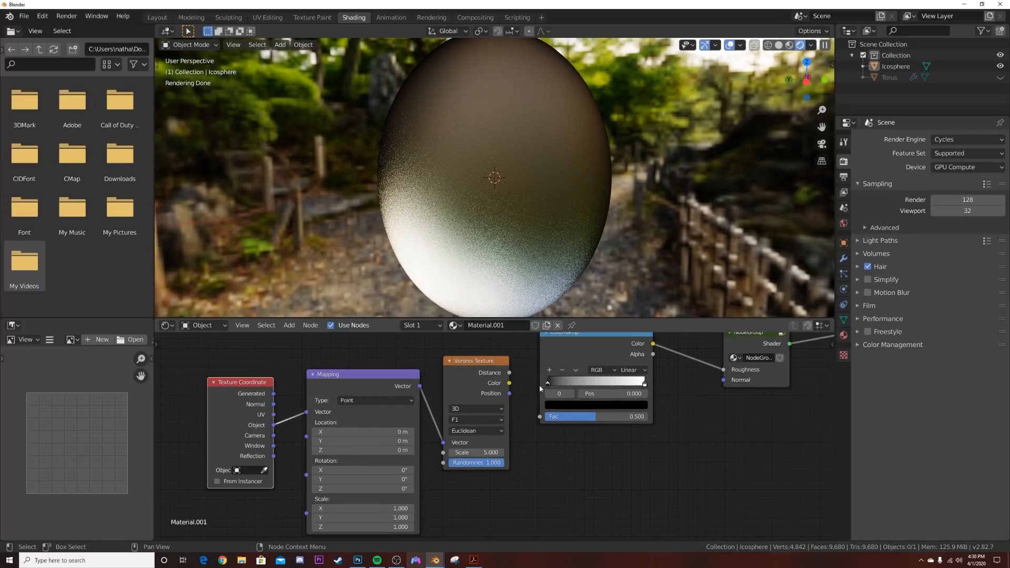
Connect the Voronoi Distance output to the ColorRamp's Fac and set the Voronoi feature to Distance To Edge.
drag(509, 372, 537, 352)
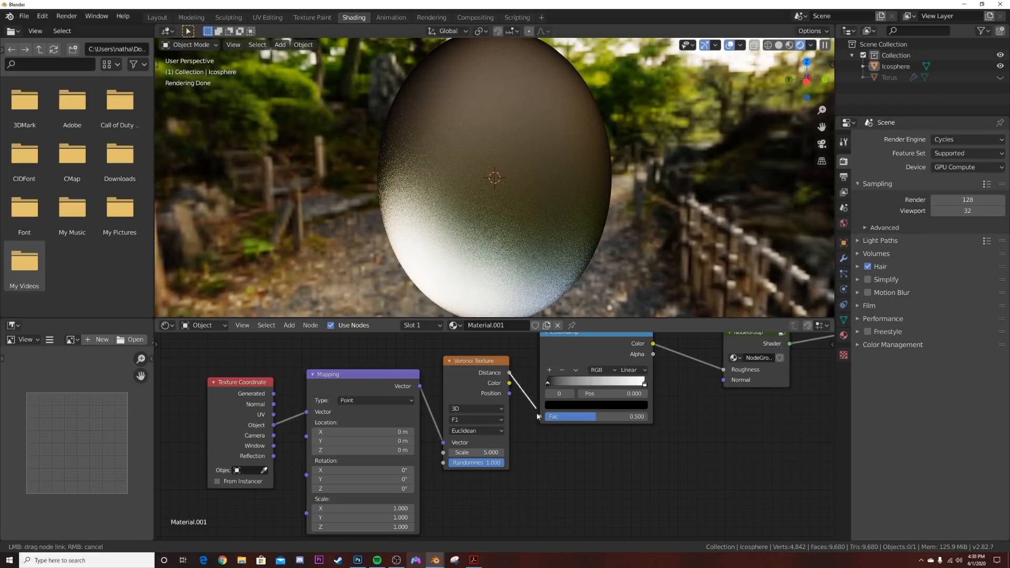
drag(540, 420, 540, 419)
middle_drag(544, 196, 561, 226)
click(645, 385)
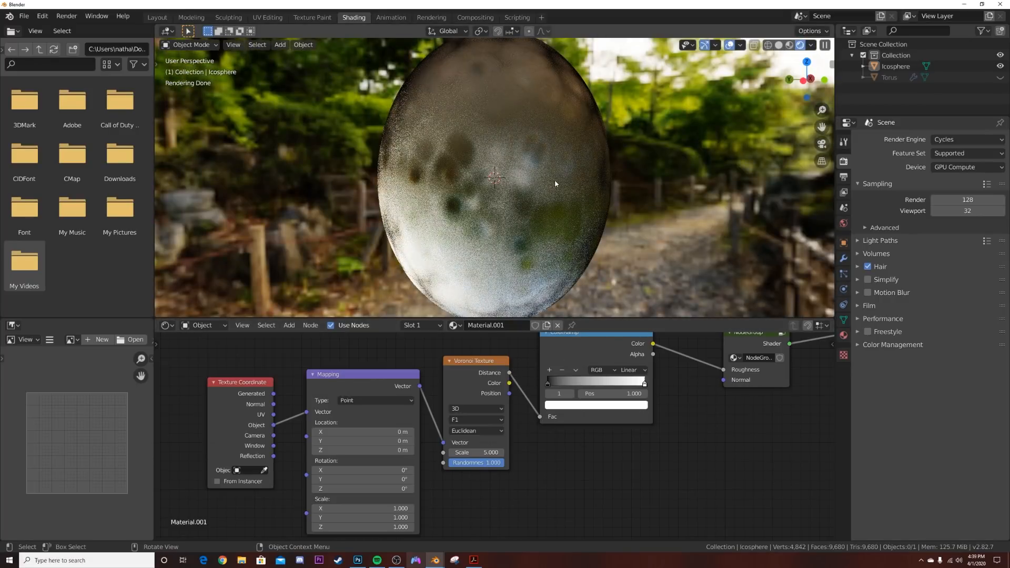
click(482, 419)
click(473, 461)
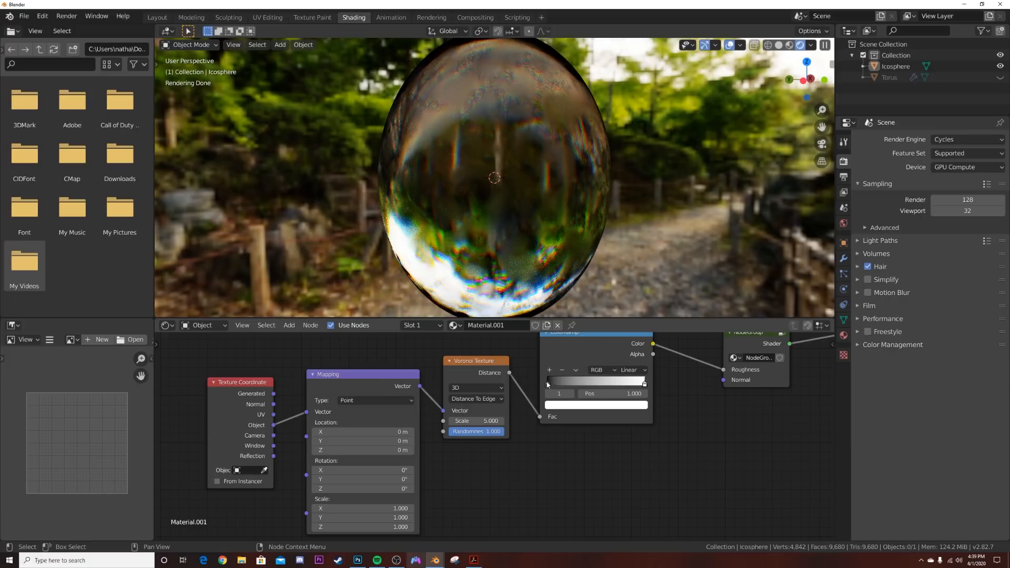
Flip the ColorRamp and move its black stop to position 0.058.
mouse_move(548, 386)
mouse_down()
mouse_move(633, 386)
mouse_move(546, 386)
mouse_up()
click(576, 372)
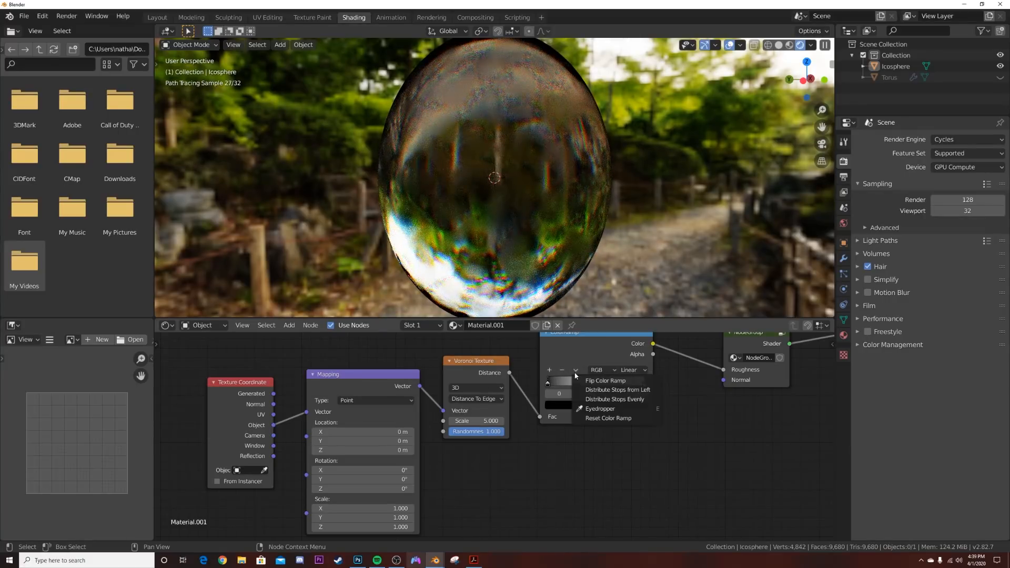
click(580, 381)
drag(646, 386, 547, 384)
scroll(477, 223, up, 3)
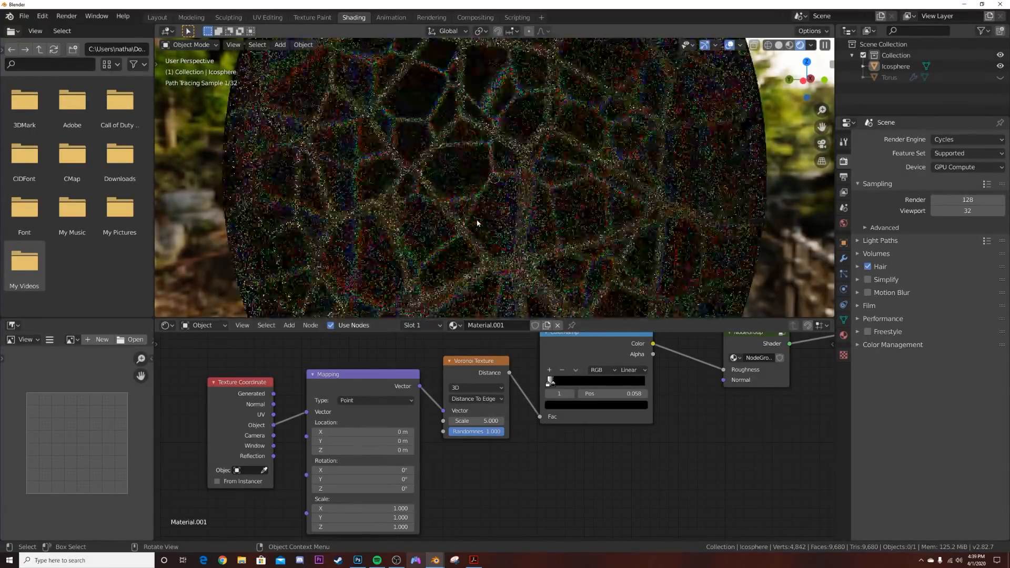
scroll(442, 183, down, 3)
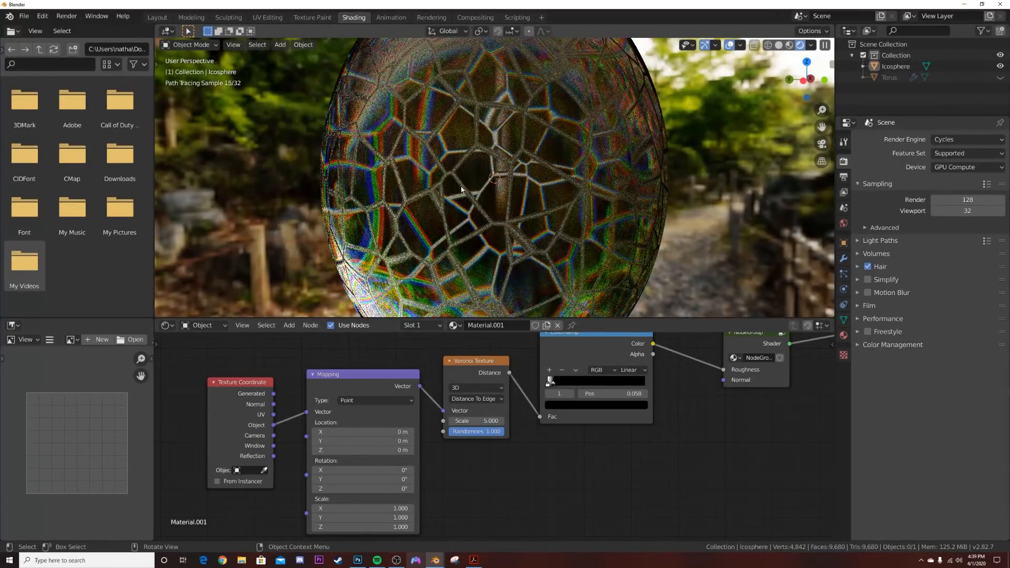
Move the ColorRamp's white stop to position 0.019 and inspect the cell pattern on the egg.
drag(556, 387, 550, 390)
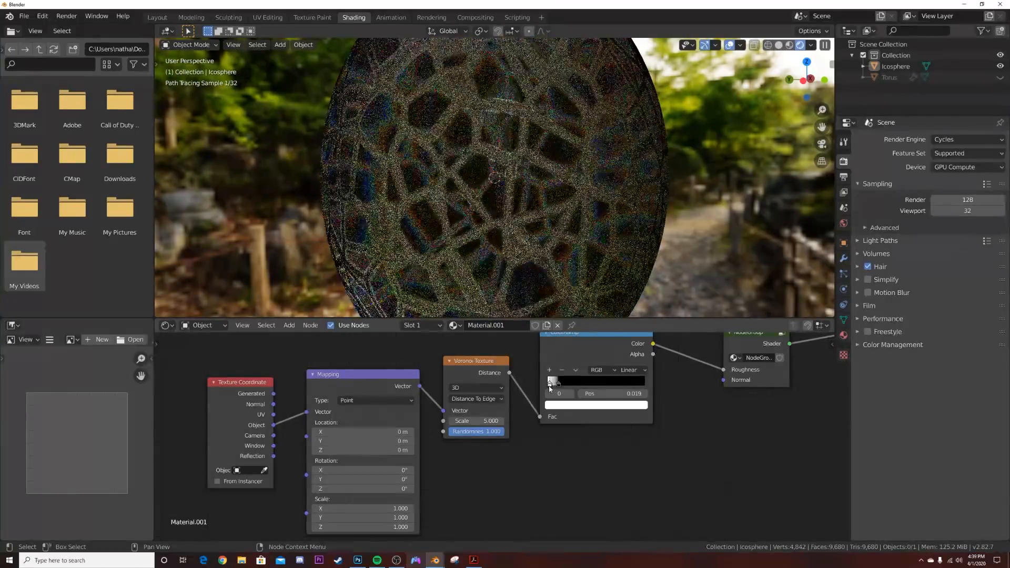
middle_drag(433, 210, 473, 210)
scroll(485, 210, down, 3)
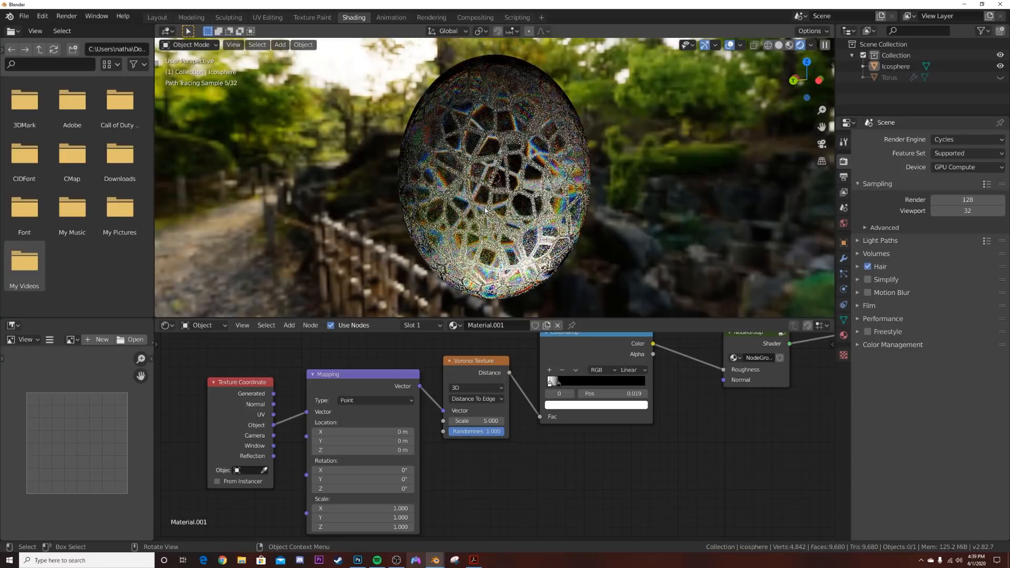
scroll(472, 235, up, 3)
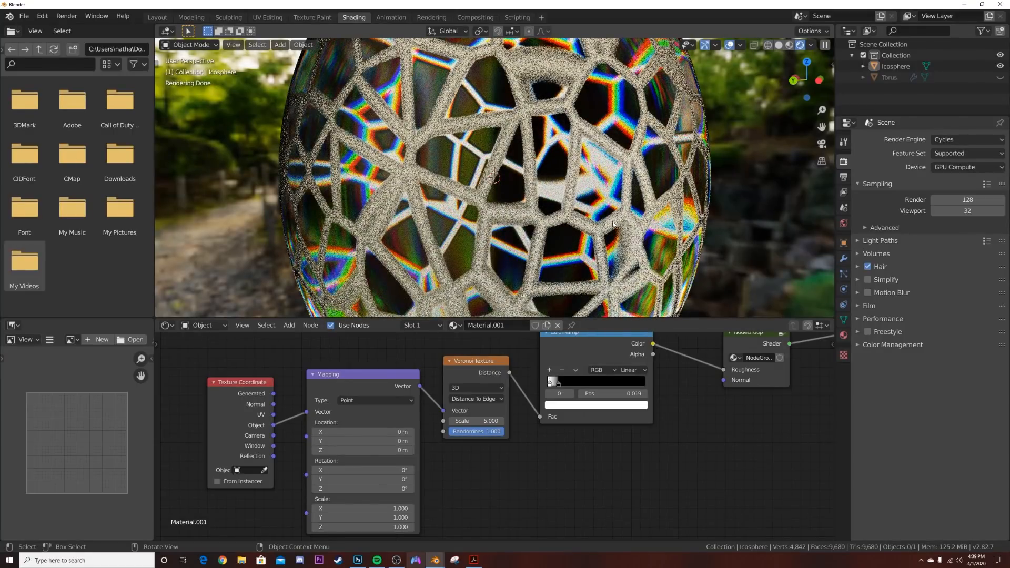
scroll(613, 224, down, 2)
Move the Texture Coordinate node away from Mapping and insert a Musgrave Texture node on the link between them.
middle_drag(478, 410, 608, 411)
scroll(606, 410, down, 1)
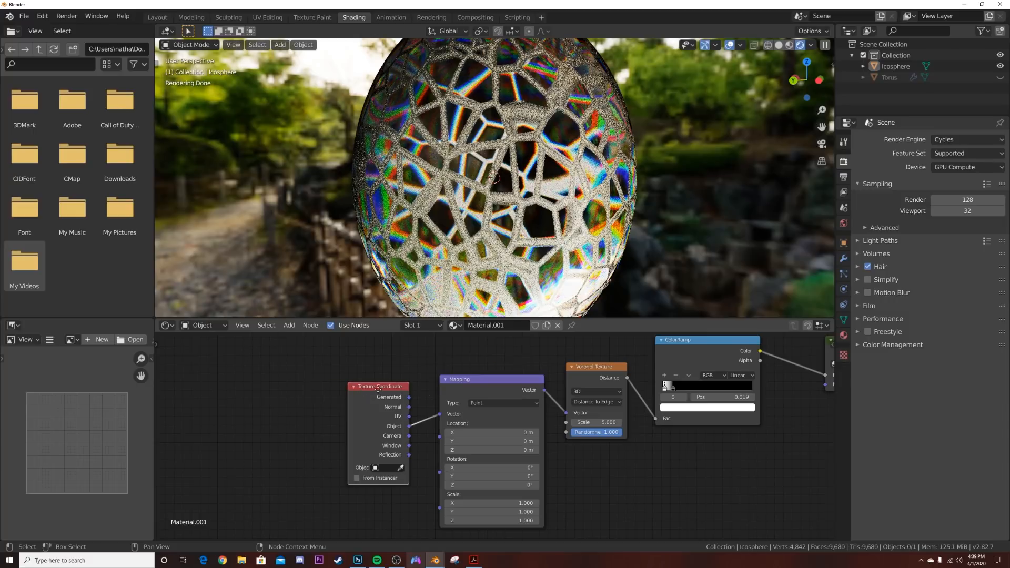
drag(378, 390, 251, 372)
key(shift+a)
click(401, 372)
text(mu)
click(428, 393)
click(359, 407)
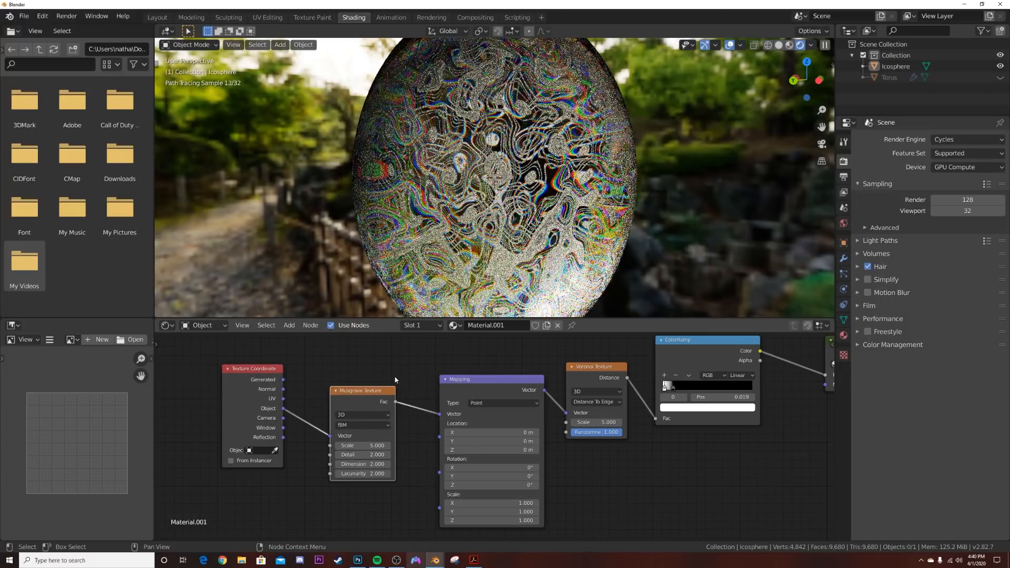
Insert a Mix node between Musgrave Texture and Mapping, with Musgrave in Color1 and the Object coordinates in Color2.
key(shift+a)
click(401, 367)
text(mix)
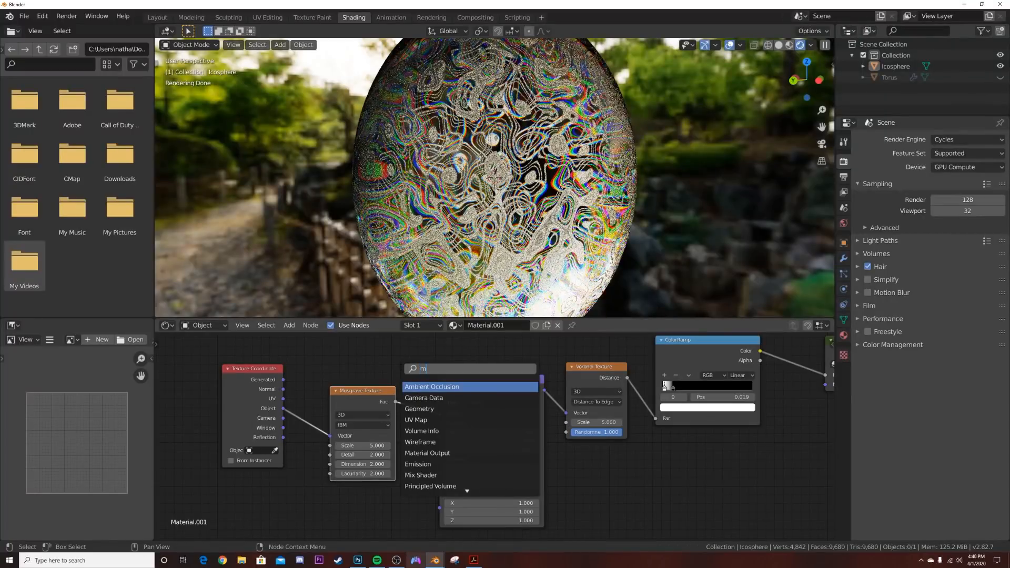
click(428, 409)
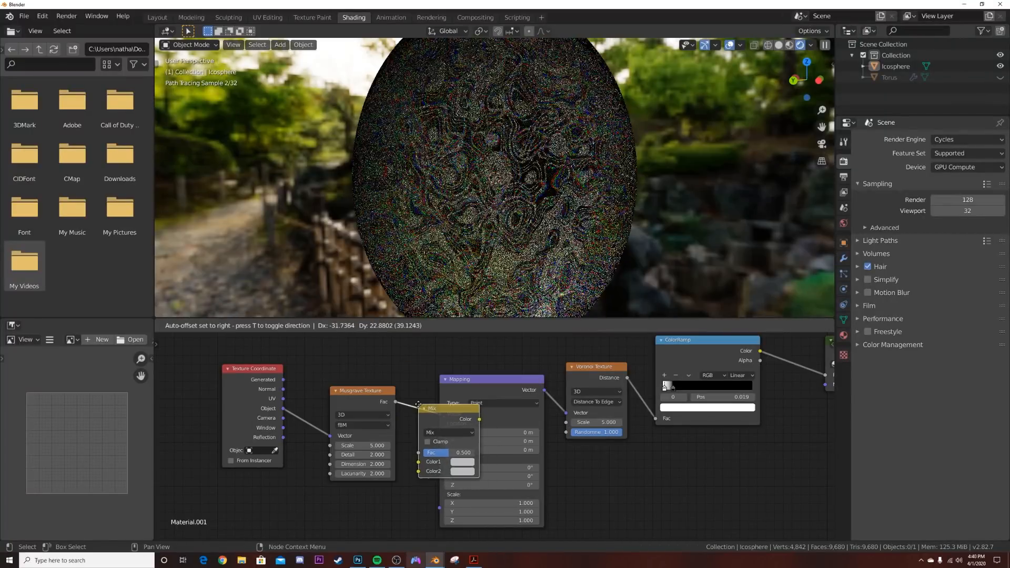
click(430, 398)
drag(283, 409, 364, 350)
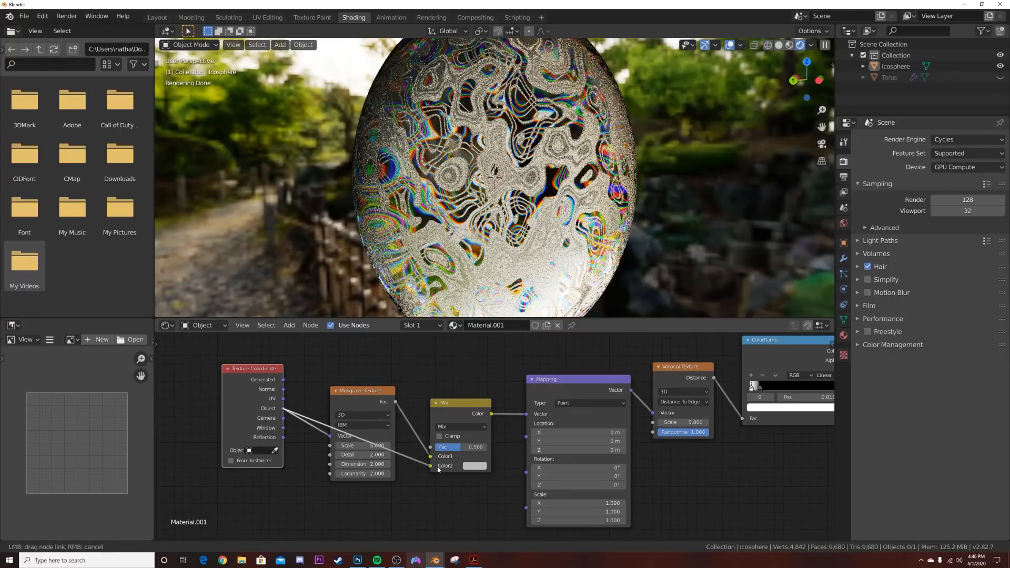
drag(438, 470, 433, 466)
Set the Musgrave Texture's Detail to 16 and Dimension to 0.
scroll(359, 467, up, 1)
scroll(359, 467, up, 4)
middle_drag(360, 467, 493, 432)
drag(476, 433, 522, 418)
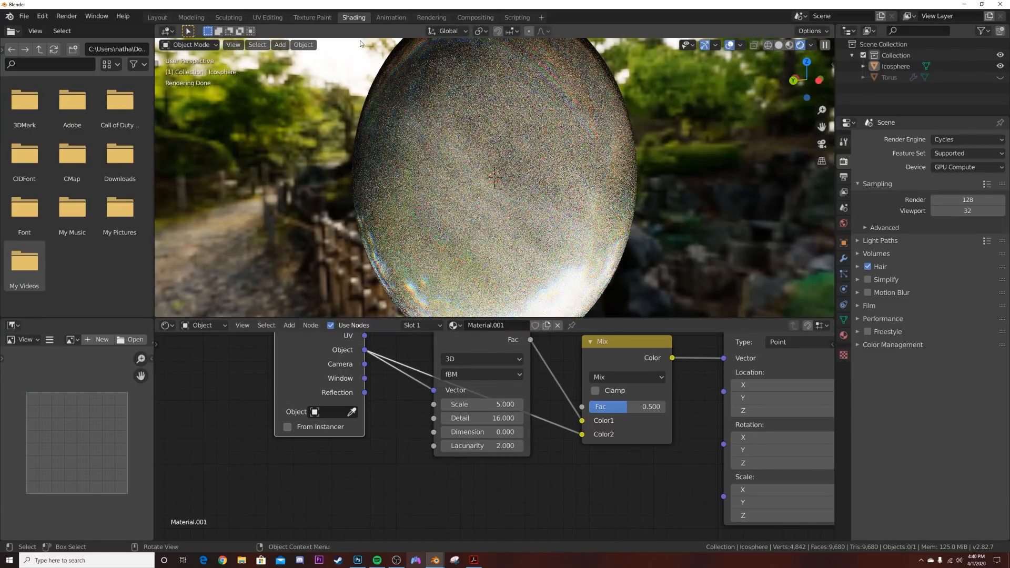
Set the Mix node's Fac to 0.970 so the Musgrave only slightly distorts the Voronoi cells.
middle_drag(382, 230, 577, 229)
drag(640, 408, 679, 407)
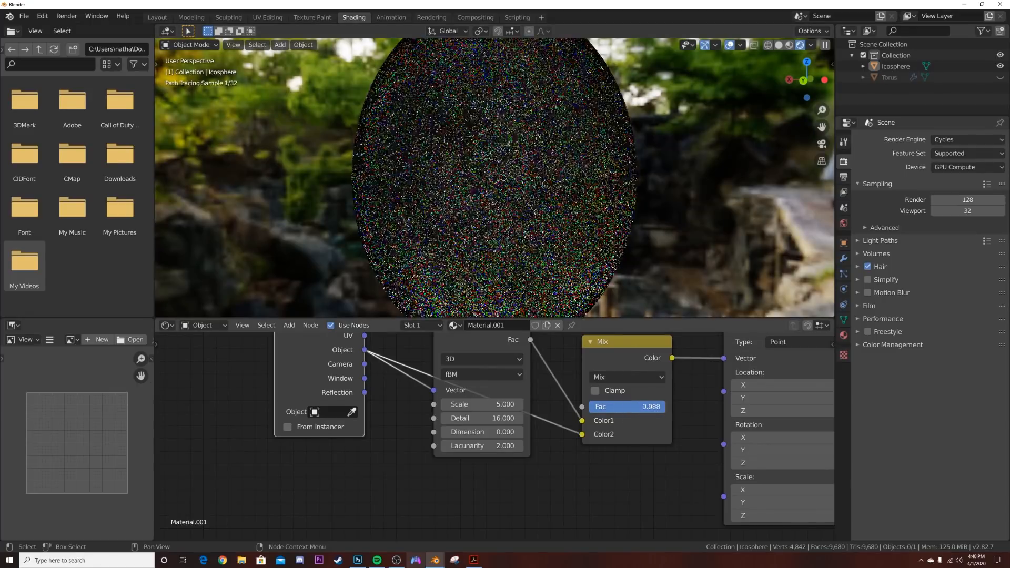
scroll(612, 263, down, 3)
scroll(611, 259, down, 2)
scroll(526, 237, up, 8)
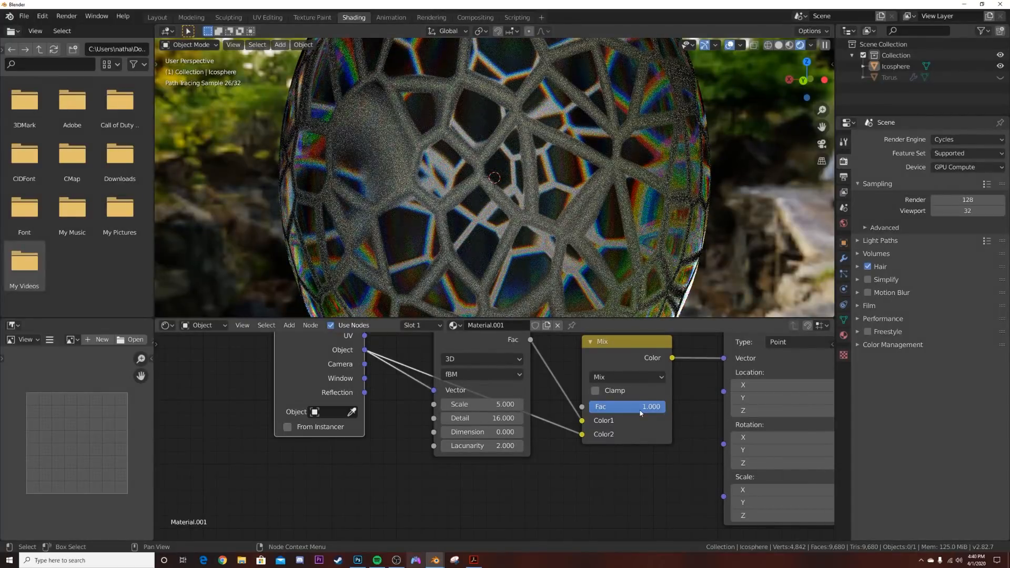
drag(637, 407, 637, 408)
scroll(654, 182, down, 3)
middle_drag(679, 223, 505, 231)
Move the black stop of the roughness ColorRamp to position 0.081.
middle_drag(690, 463, 398, 468)
middle_drag(453, 211, 603, 220)
middle_drag(640, 395, 557, 409)
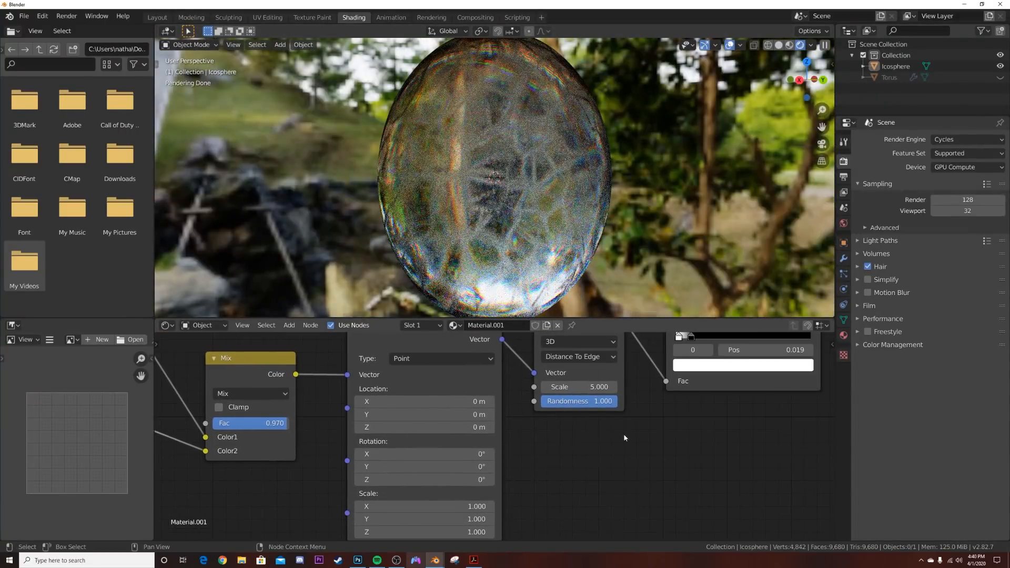
middle_drag(626, 437, 457, 507)
drag(524, 408, 517, 406)
middle_drag(643, 235, 571, 231)
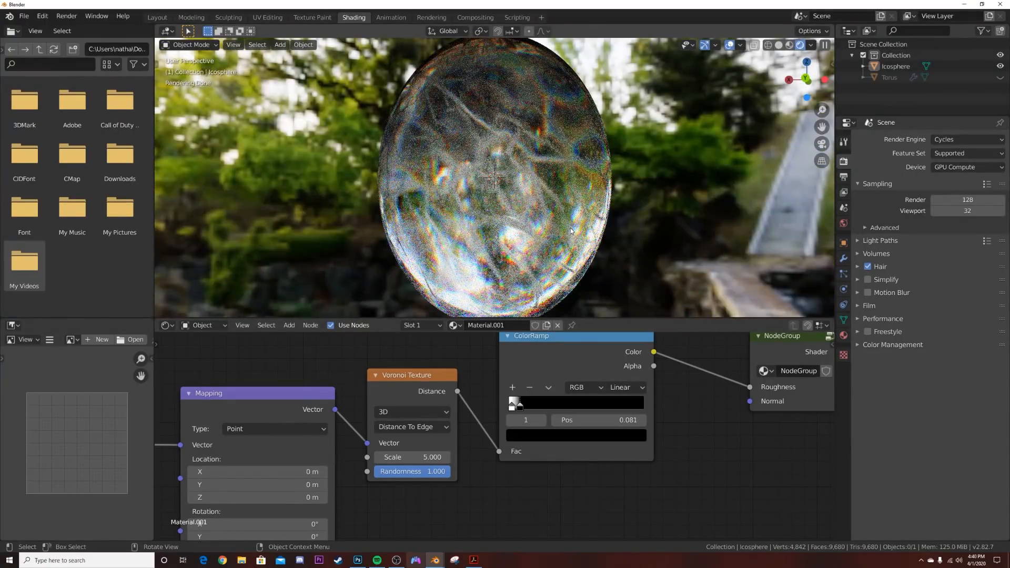
Unhide the twisted torus and hide the egg-shaped icosphere.
scroll(570, 226, down, 5)
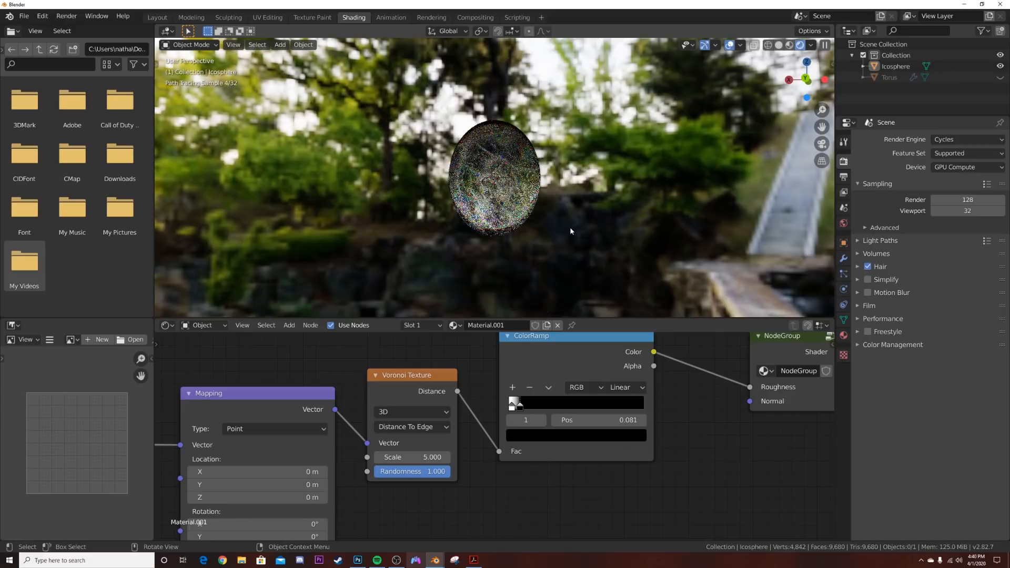
click(1002, 78)
click(544, 207)
click(514, 184)
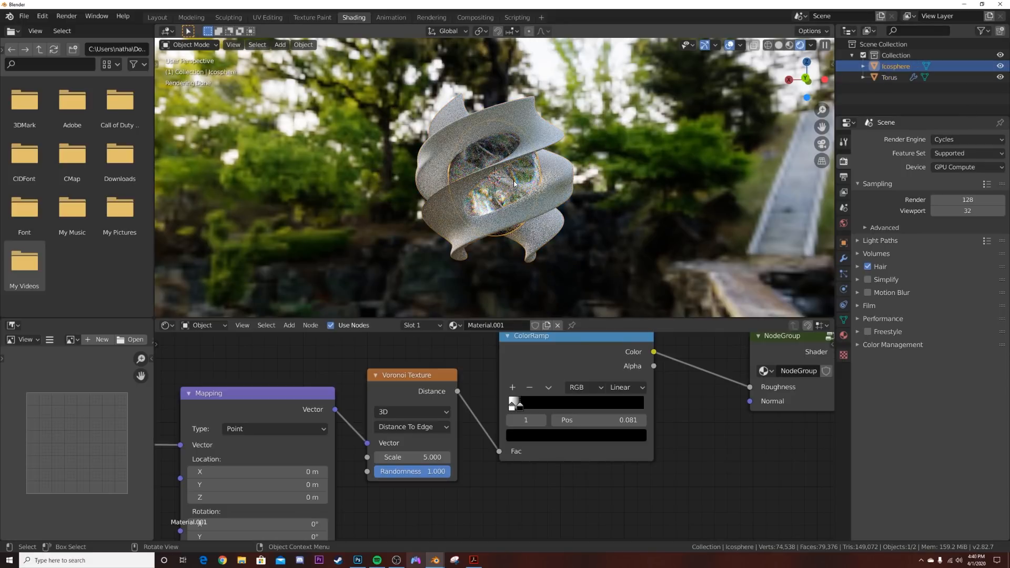
key(h)
scroll(514, 184, up, 3)
middle_drag(514, 183, 592, 242)
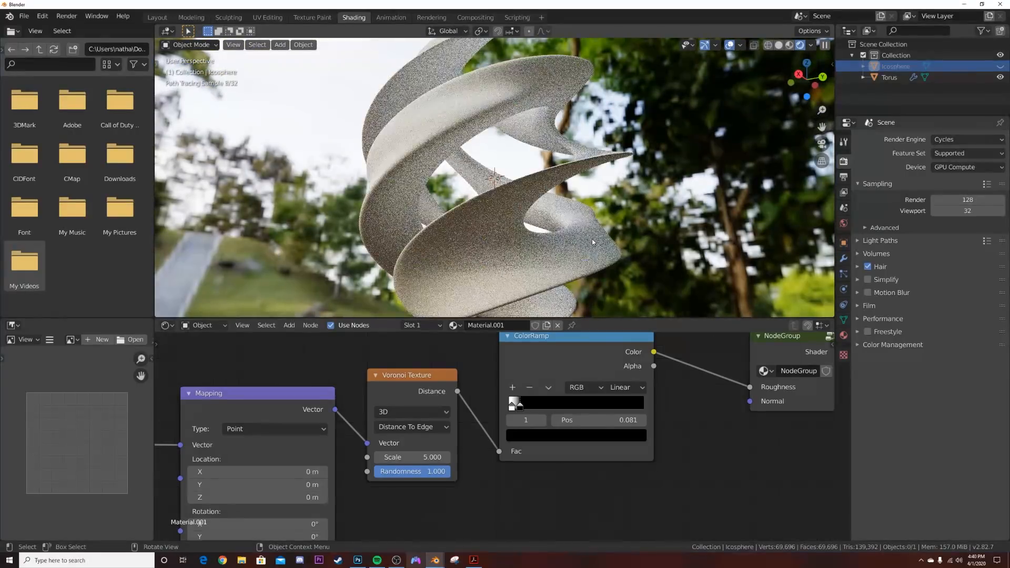
Create a new material on the torus and add a ColorRamp connected to the Principled BSDF's Base Color.
click(592, 242)
click(521, 325)
middle_drag(393, 450, 413, 412)
click(396, 373)
key(shift+a)
click(397, 372)
text(co)
click(415, 402)
click(459, 397)
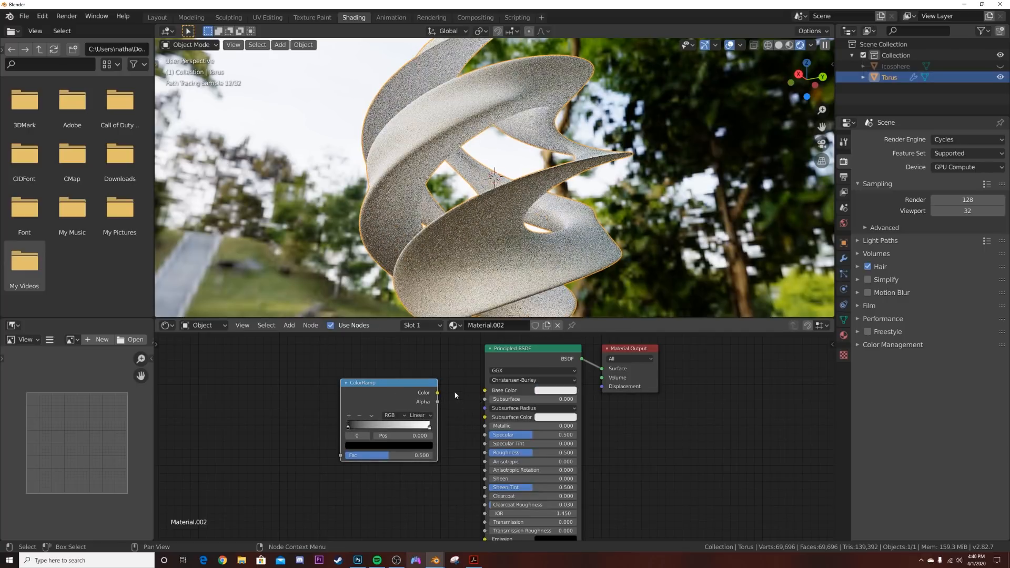
drag(439, 394, 485, 390)
Set the torus ColorRamp's color mode to HSV and its interpolation to Far.
scroll(492, 429, up, 2)
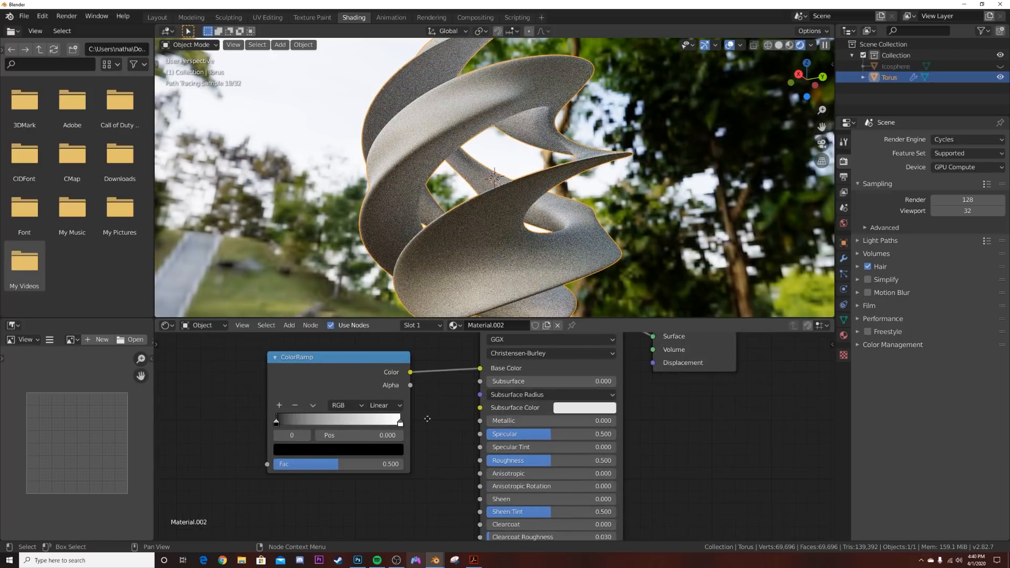
middle_drag(358, 407, 397, 401)
click(397, 402)
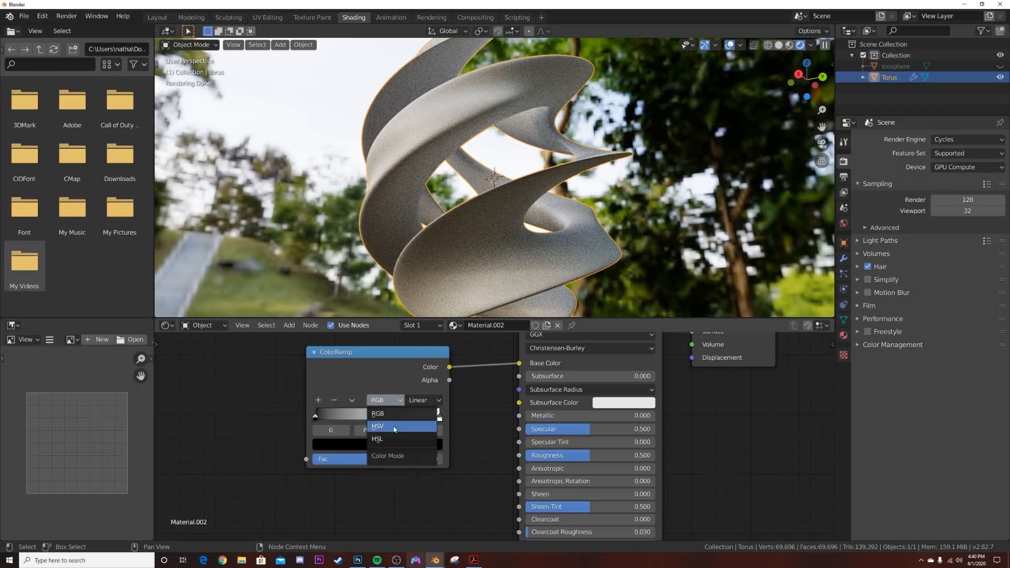
click(395, 427)
click(428, 403)
click(414, 426)
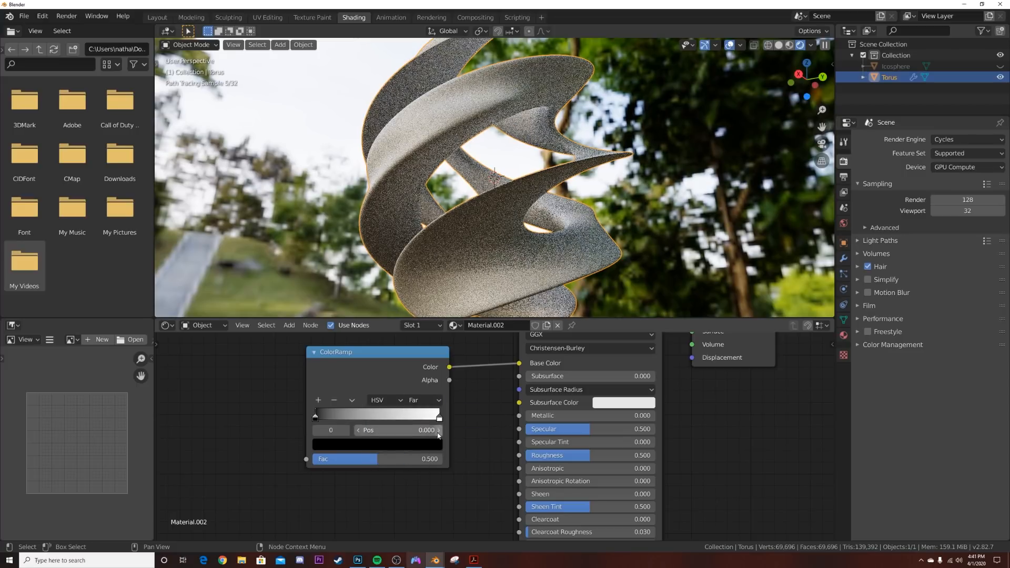
Color both the first and last stops of the ColorRamp hot pink for a full rainbow gradient.
click(435, 443)
drag(415, 316, 415, 271)
click(393, 342)
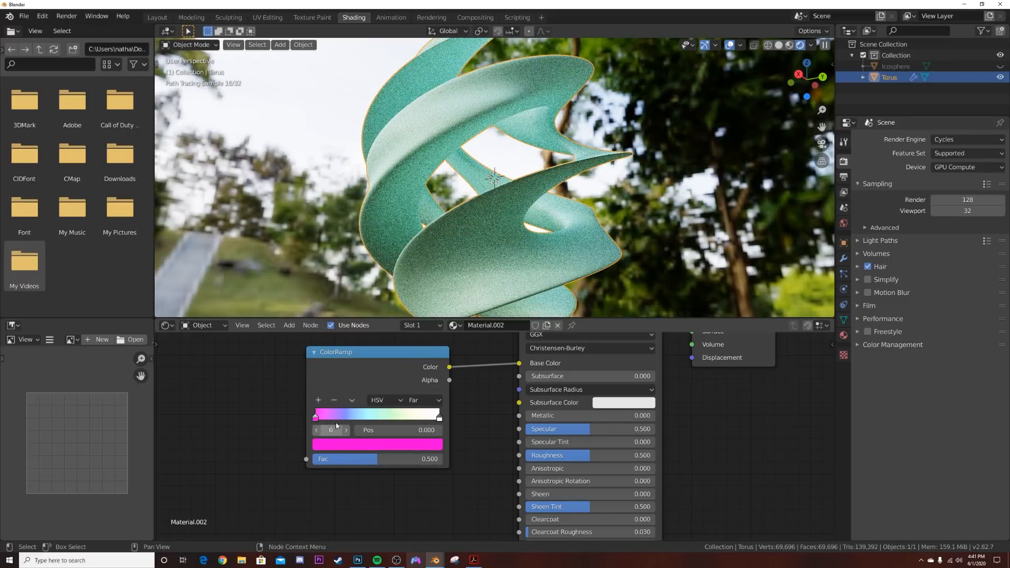
click(440, 418)
click(431, 445)
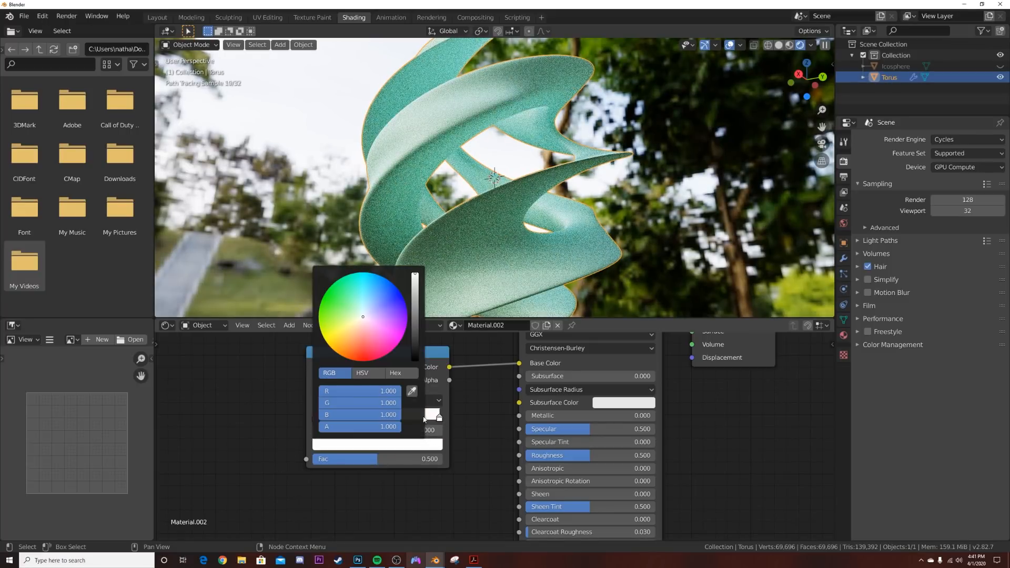
click(396, 346)
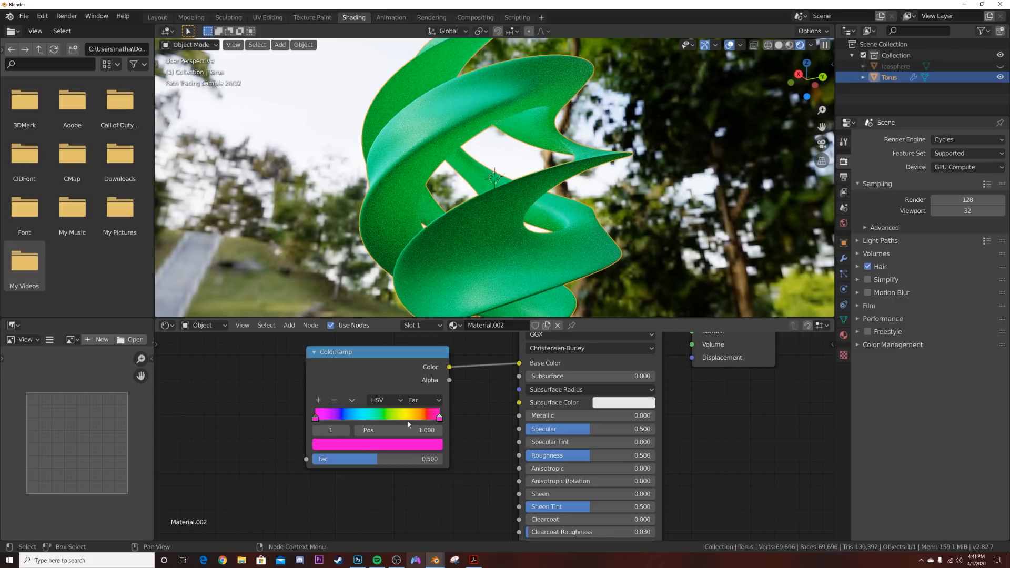
Set the torus material's Metallic to 1.000 and Roughness to 0.237.
middle_drag(217, 405, 397, 443)
middle_drag(561, 442, 342, 359)
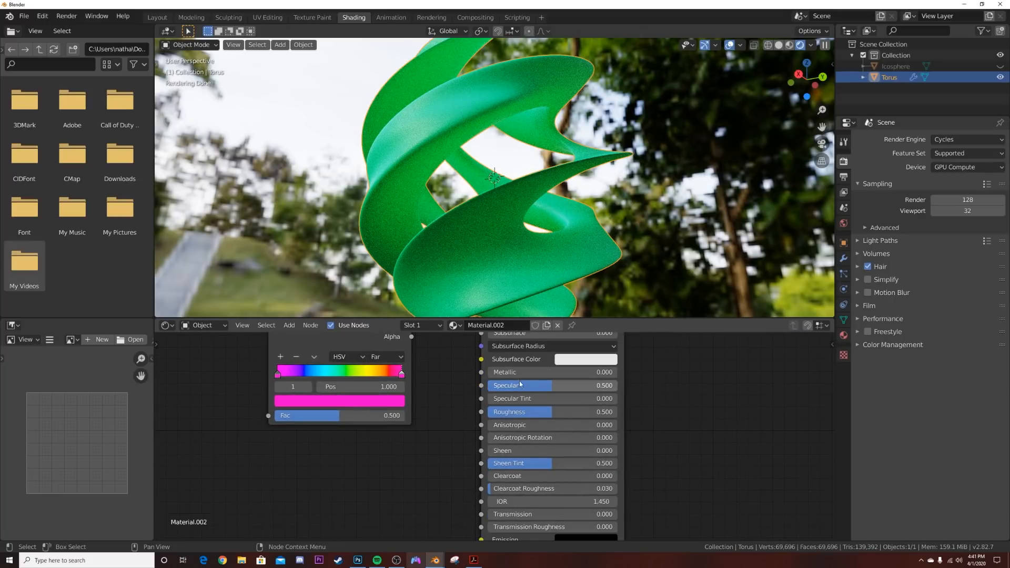
drag(521, 372, 589, 372)
drag(526, 412, 504, 412)
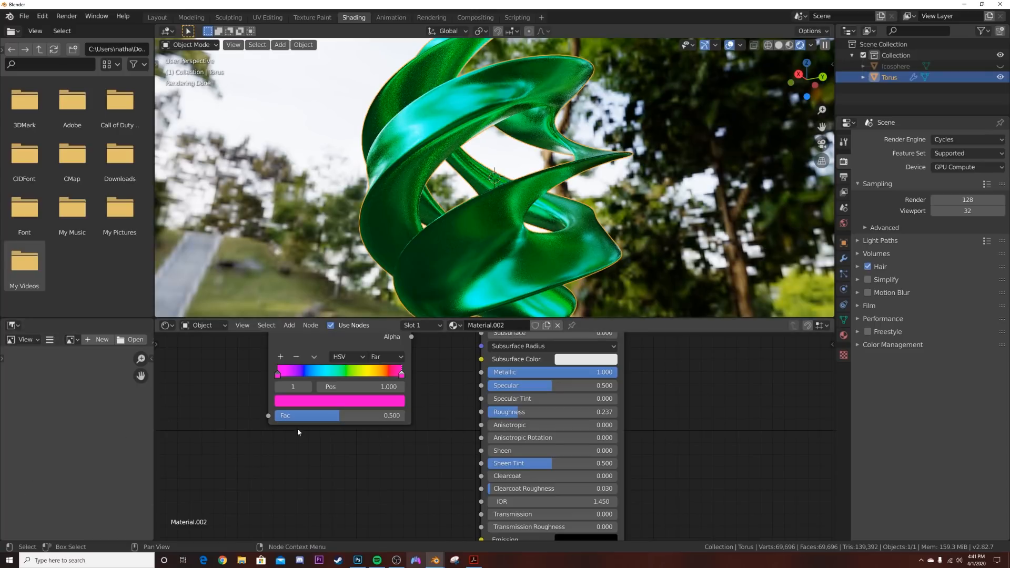
middle_drag(258, 457, 358, 403)
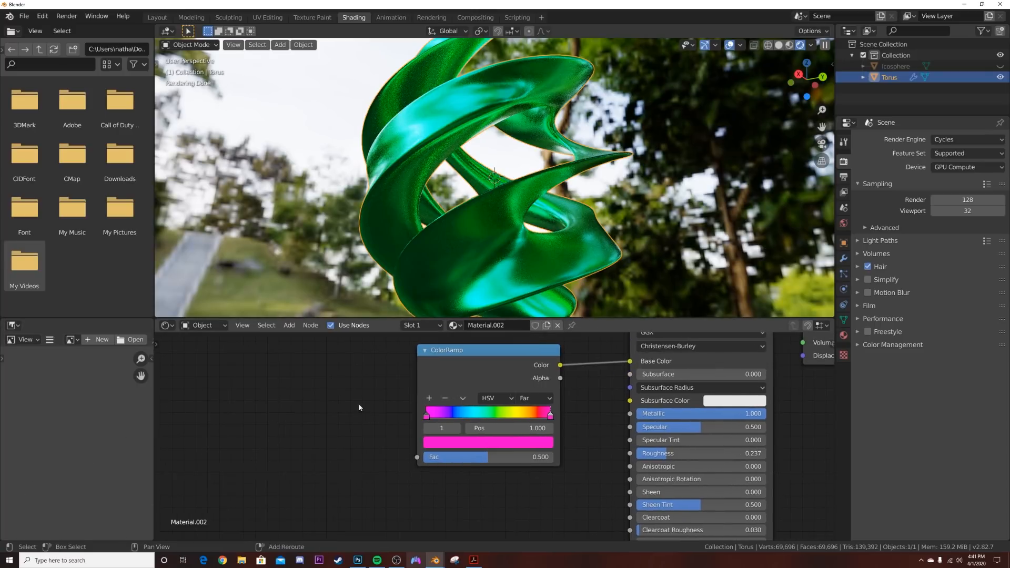
Add a Layer Weight node and connect its Facing output to the rainbow ColorRamp's Fac.
key(shift+a)
click(360, 399)
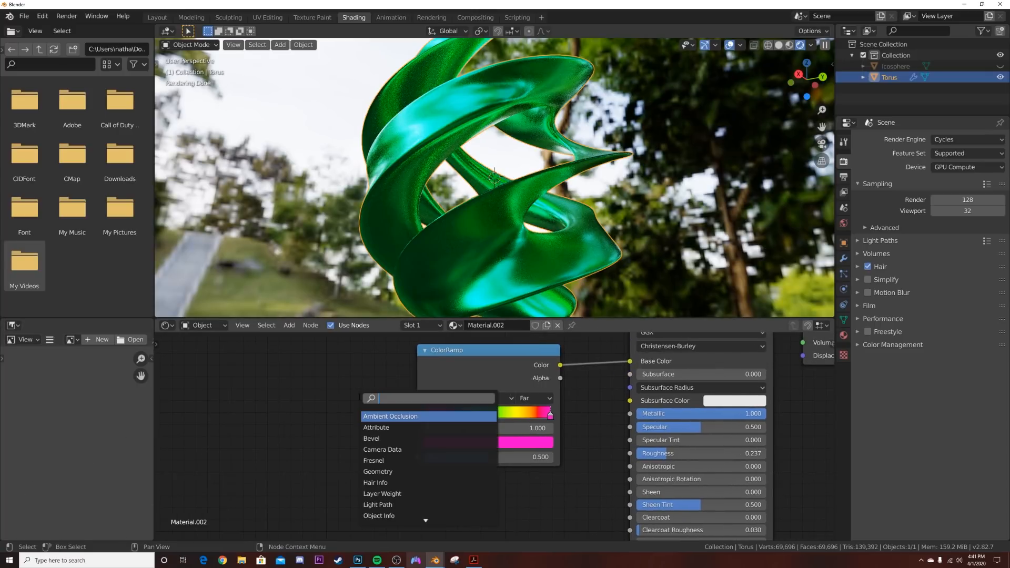
text(lay)
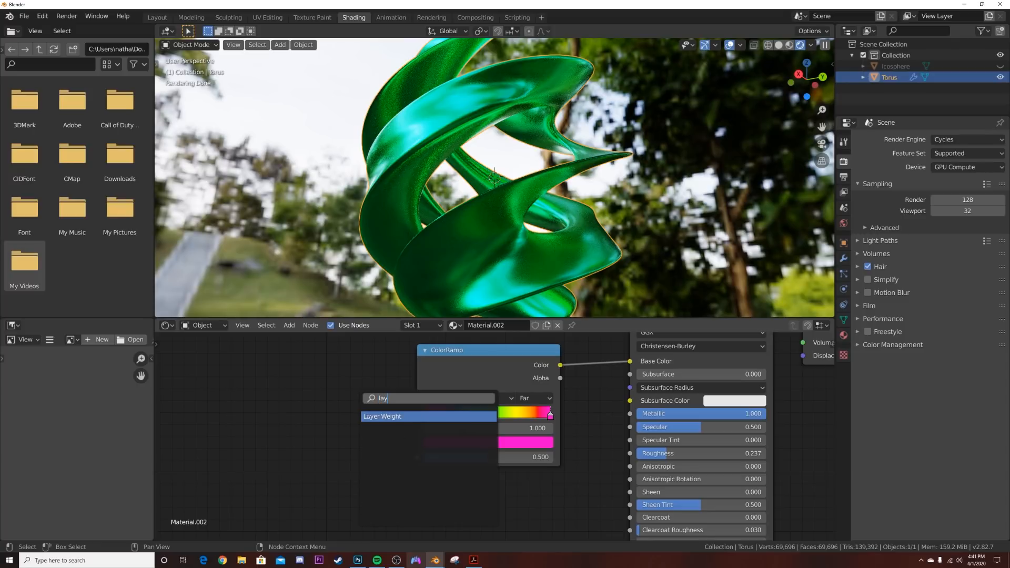
click(368, 416)
click(360, 434)
drag(351, 435, 397, 349)
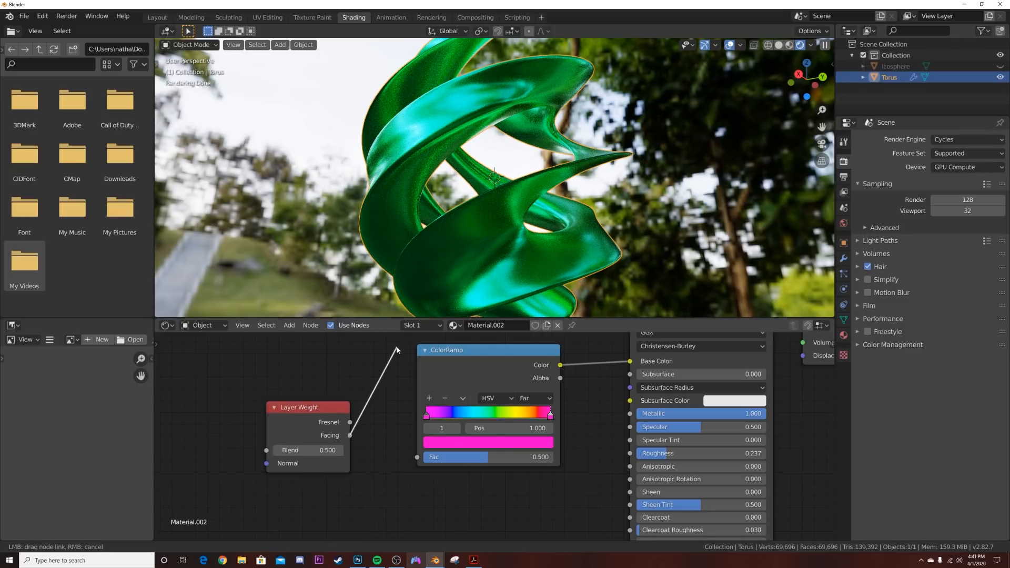
drag(426, 493, 418, 457)
middle_drag(458, 200, 635, 192)
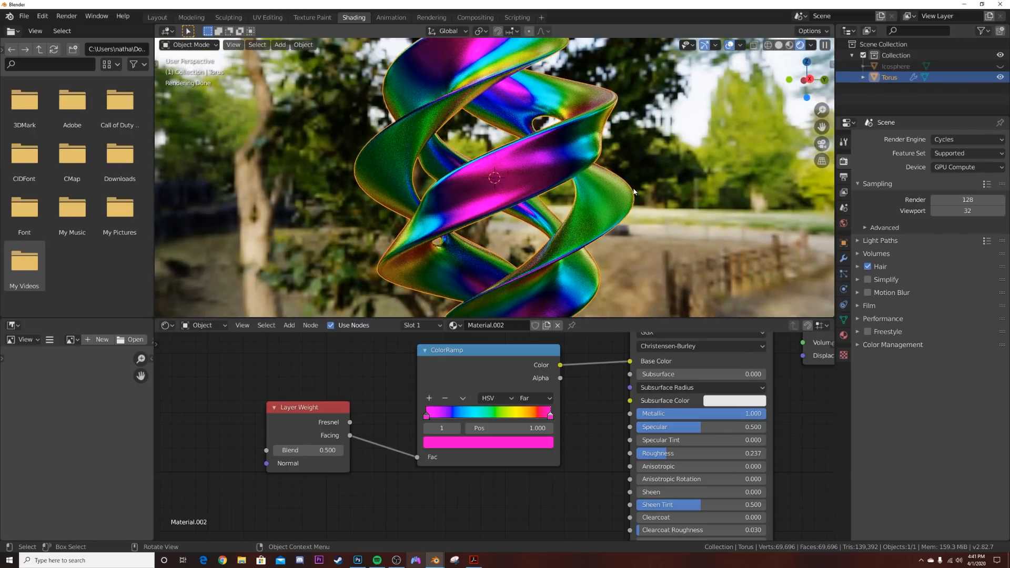
Duplicate the Principled BSDF and place the copy below the original.
scroll(588, 408, down, 5)
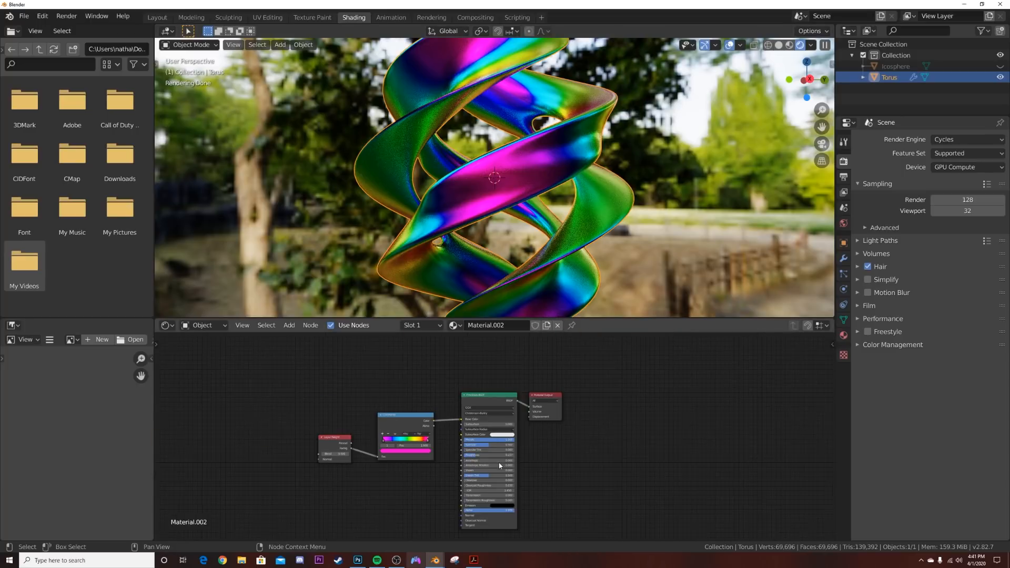
key(shift+d)
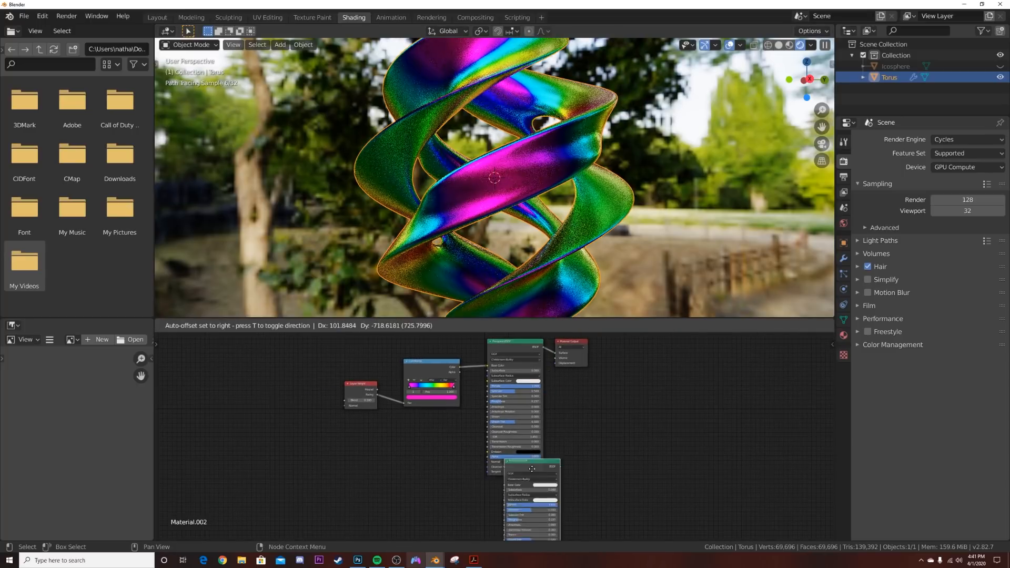
click(511, 485)
middle_drag(598, 372, 560, 413)
Insert a Mix Shader between the original Principled BSDF and the Material Output, and link the duplicate BSDF to its second Shader input.
drag(536, 383, 577, 382)
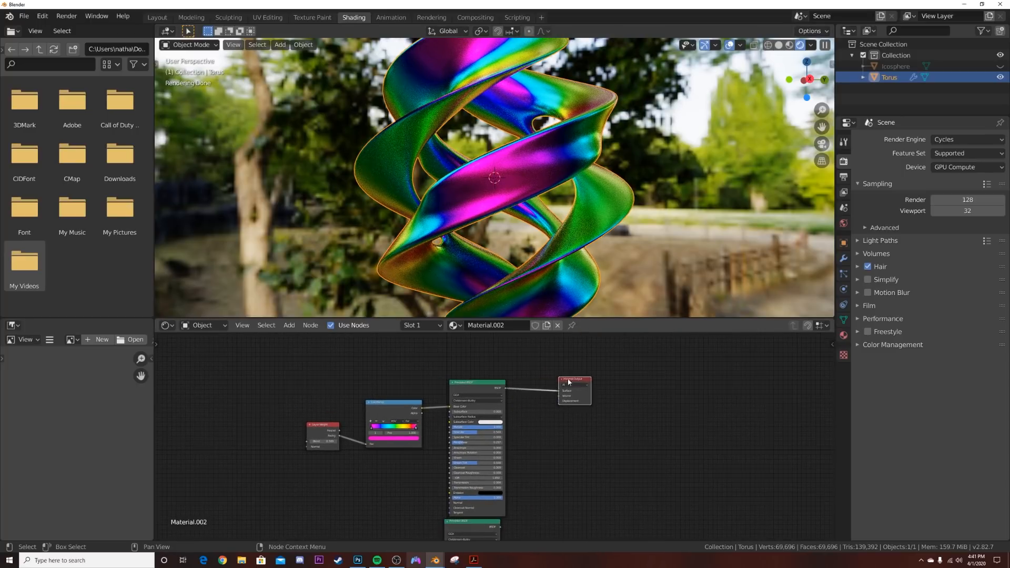
key(shift+s)
click(536, 377)
text(mix)
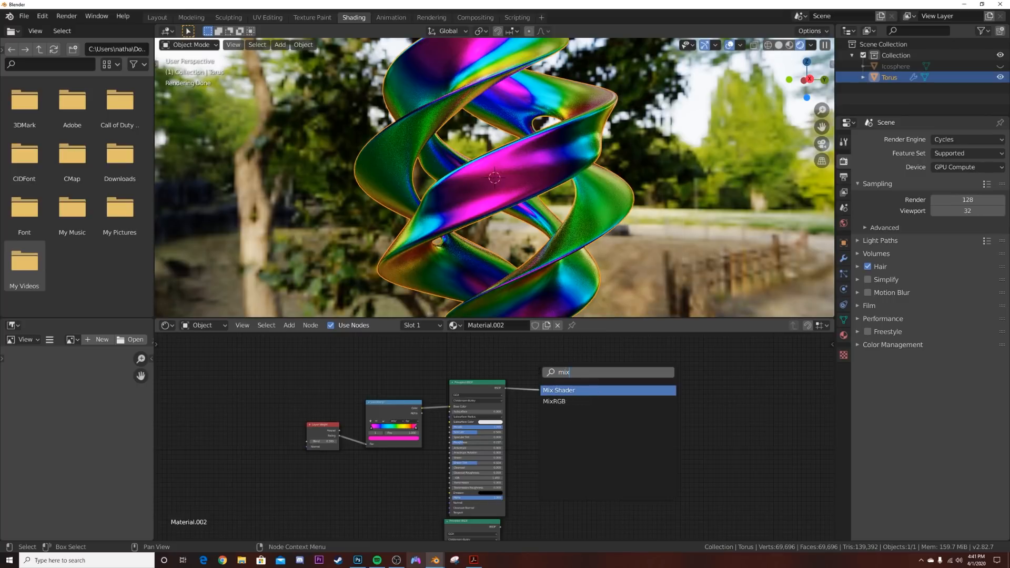
click(559, 392)
click(545, 394)
scroll(533, 451, up, 3)
middle_drag(530, 513, 491, 504)
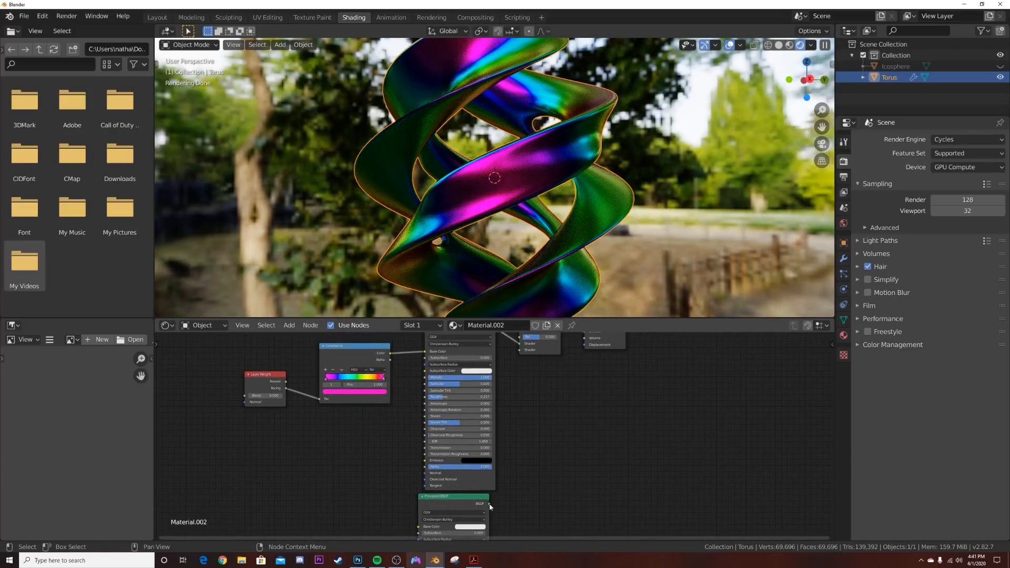
drag(526, 356, 525, 355)
middle_drag(557, 375, 561, 444)
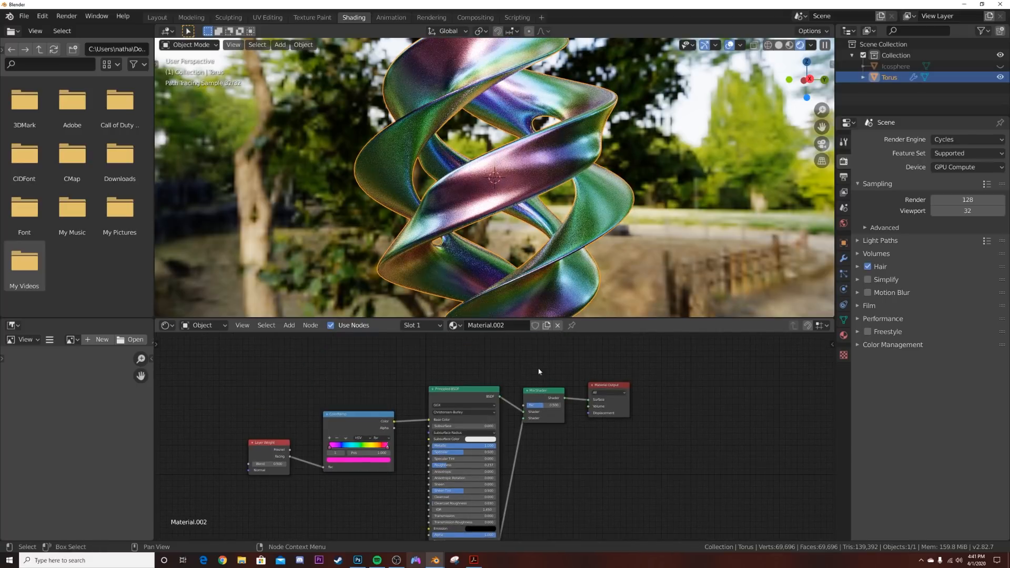
Move the Mix Shader higher and place a duplicate of the Layer Weight node above the original.
scroll(565, 129, up, 3)
scroll(565, 130, down, 3)
middle_drag(549, 371, 544, 437)
drag(543, 456, 545, 412)
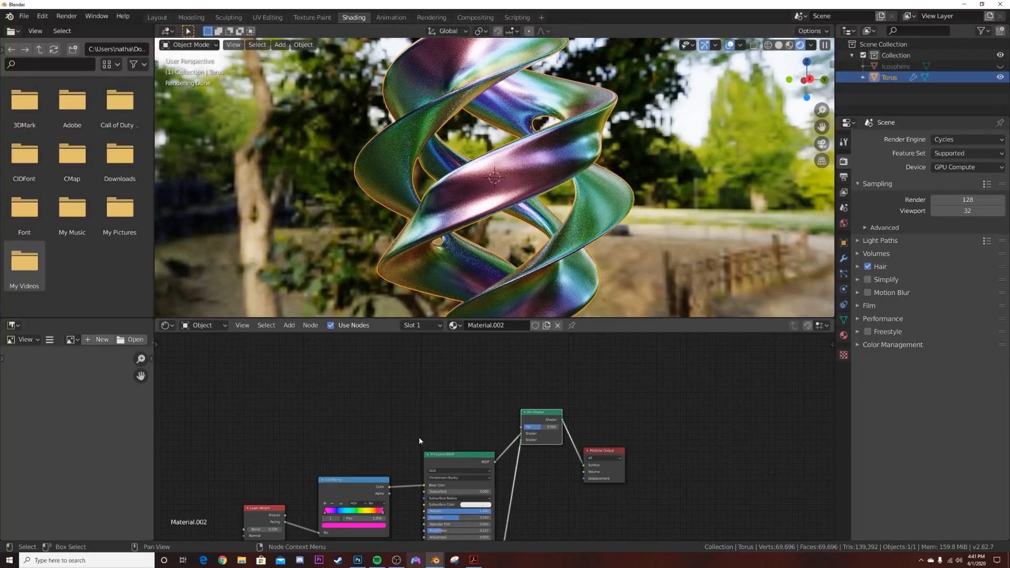
middle_drag(419, 441, 565, 394)
mouse_move(409, 463)
mouse_down()
mouse_move(405, 407)
mouse_move(401, 465)
mouse_up()
key(shift+d)
click(418, 375)
Add a ColorRamp linking the duplicated Layer Weight's Facing output to the Mix Shader's Fac.
click(522, 382)
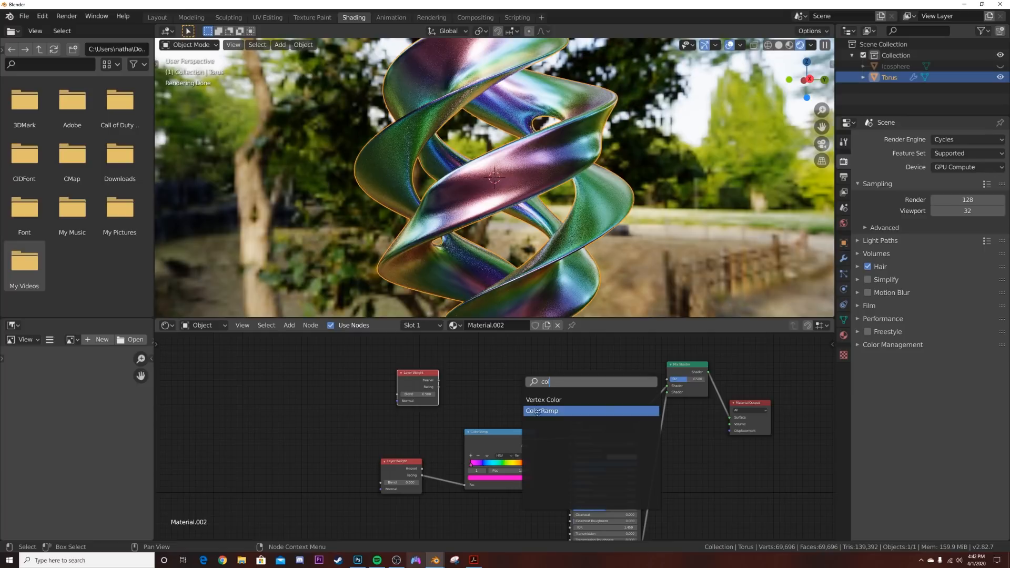
click(540, 411)
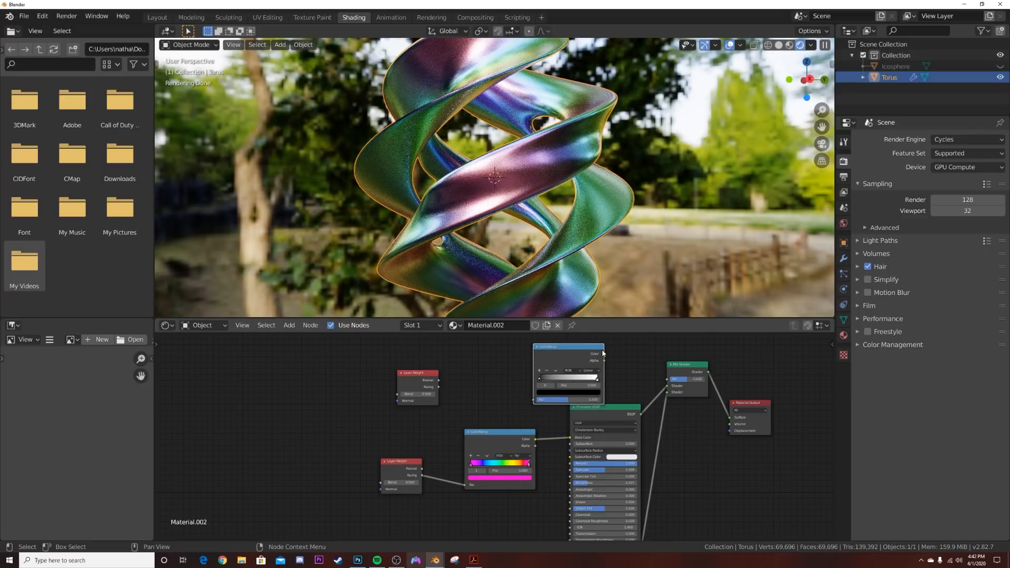
drag(671, 383, 669, 380)
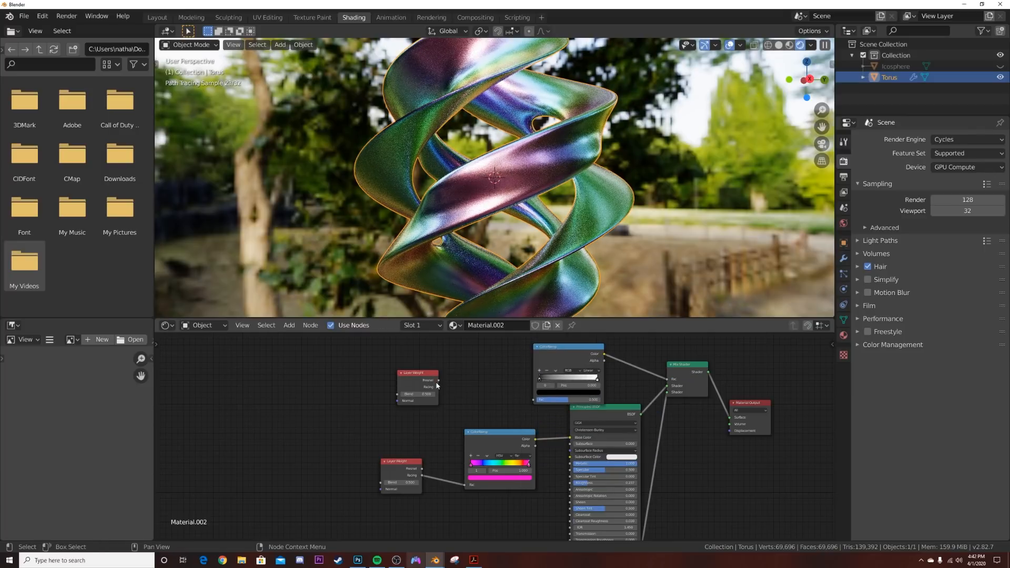
drag(540, 404, 539, 403)
Set the Base Color of the duplicated Principled BSDF to orange.
middle_drag(567, 460, 519, 372)
middle_drag(565, 533, 572, 456)
scroll(572, 457, up, 2)
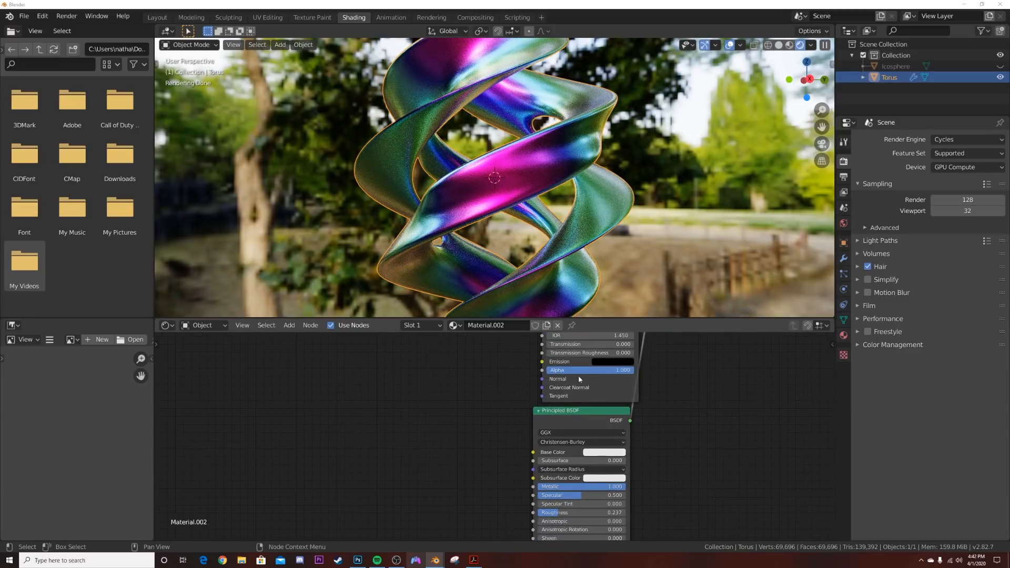
scroll(577, 376, up, 2)
click(645, 458)
click(650, 369)
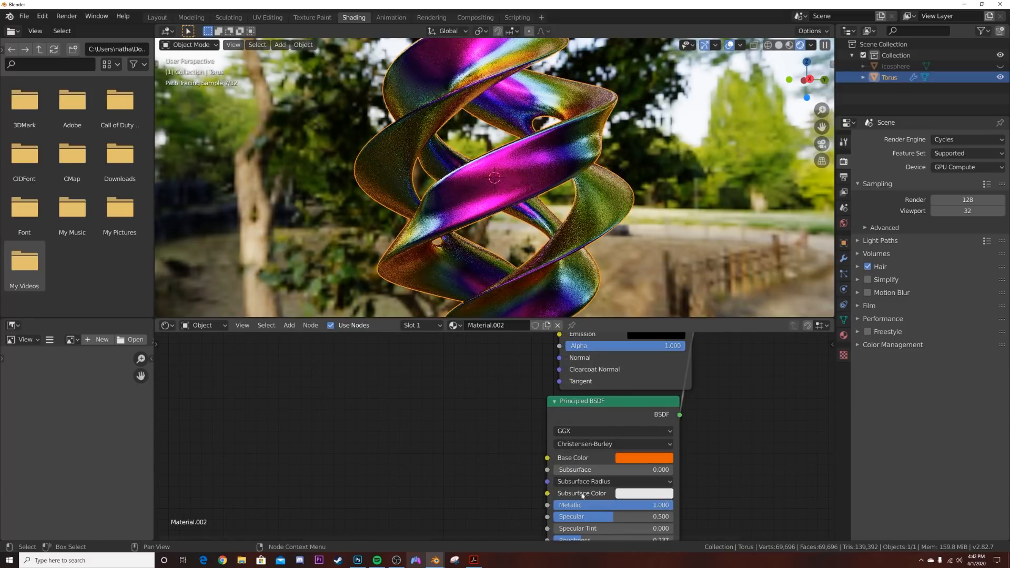
Flip the black-to-white ColorRamp that drives the Mix Shader's factor.
scroll(595, 216, down, 3)
middle_drag(574, 363, 521, 515)
mouse_move(487, 214)
middle_down()
mouse_move(490, 313)
mouse_move(492, 223)
middle_up()
scroll(492, 226, up, 3)
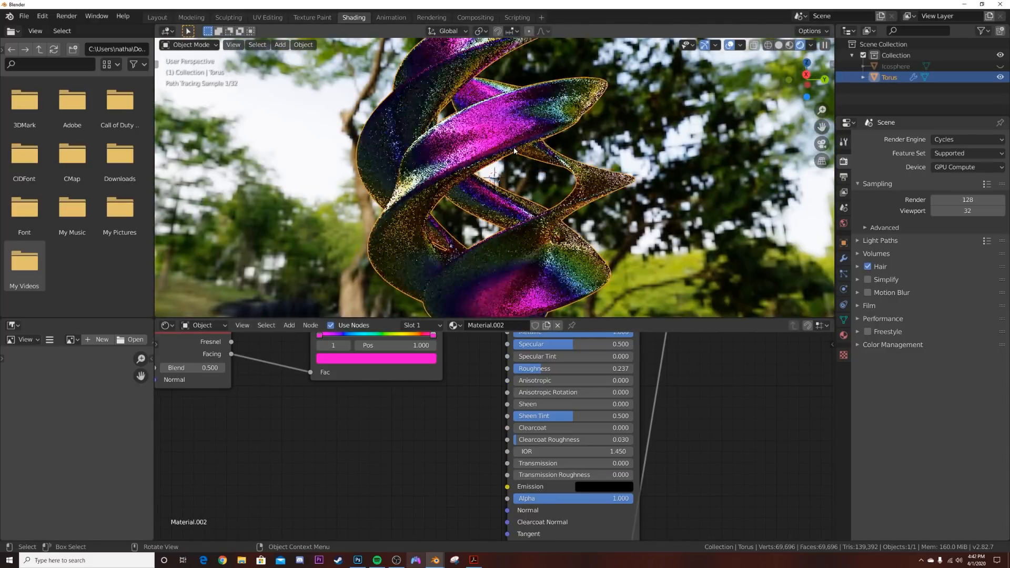
middle_drag(487, 273, 498, 308)
middle_drag(452, 342, 403, 540)
click(437, 363)
click(458, 374)
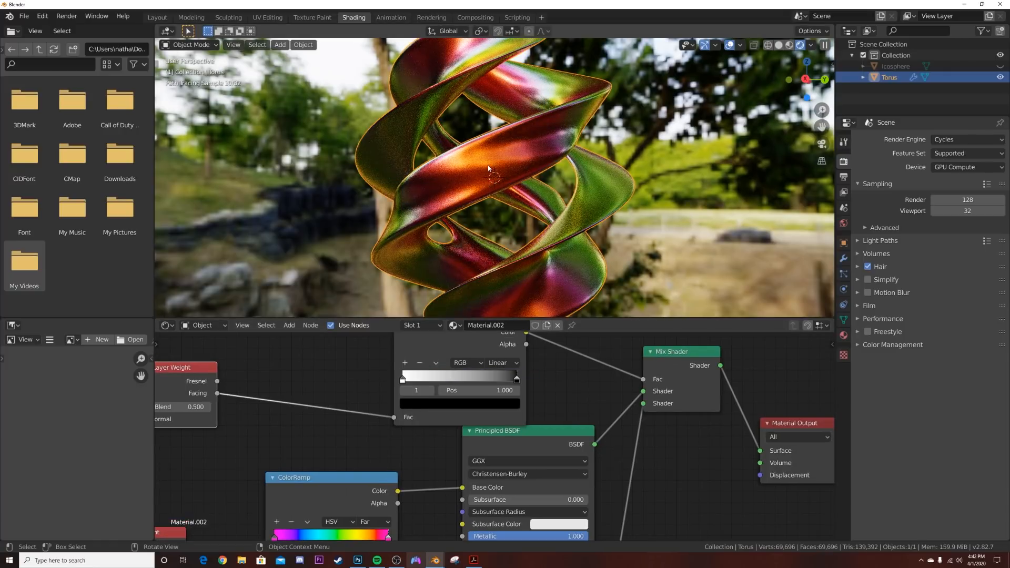
Set the Blend of the Layer Weight feeding the rainbow ColorRamp to 0.260.
scroll(489, 168, down, 3)
middle_drag(329, 509, 438, 387)
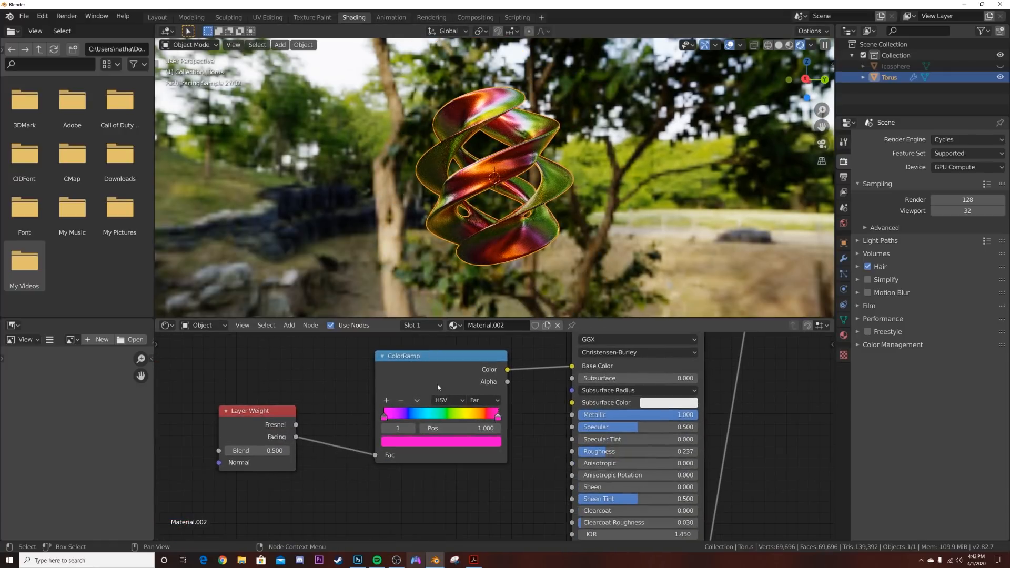
scroll(461, 423, up, 3)
drag(372, 449, 305, 449)
scroll(568, 224, up, 3)
middle_drag(502, 421, 438, 500)
Try a yellow Base Color on the second Principled BSDF and undo it.
scroll(496, 438, down, 6)
middle_drag(497, 438, 407, 396)
scroll(407, 396, down, 4)
middle_drag(565, 467, 526, 382)
click(532, 490)
drag(517, 418, 513, 439)
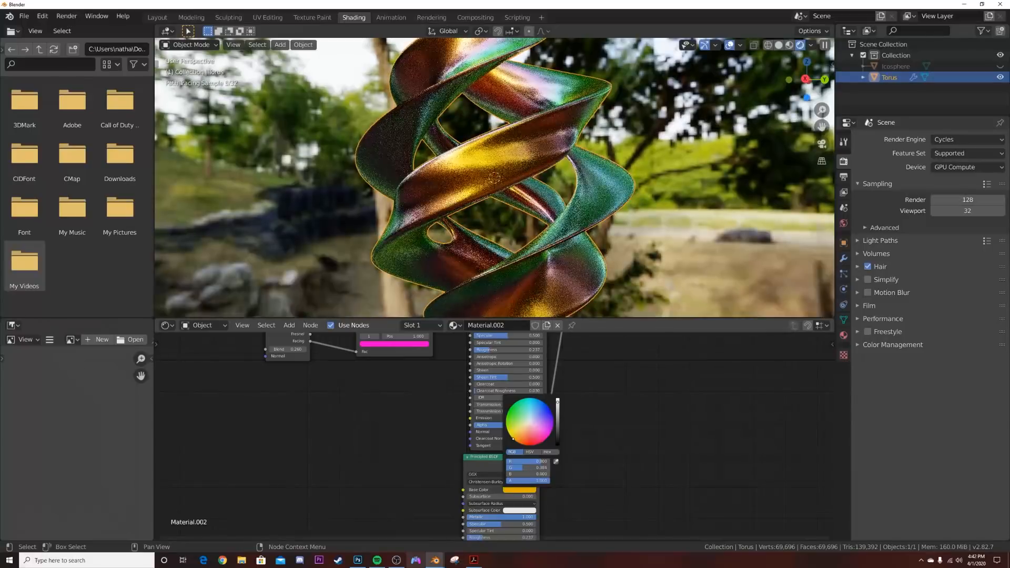
key(ctrl+z)
Set the Blend of the rainbow ColorRamp's Layer Weight to 0.310, checking the torus from another angle.
middle_drag(339, 452, 404, 484)
scroll(404, 484, up, 5)
middle_drag(426, 350, 384, 429)
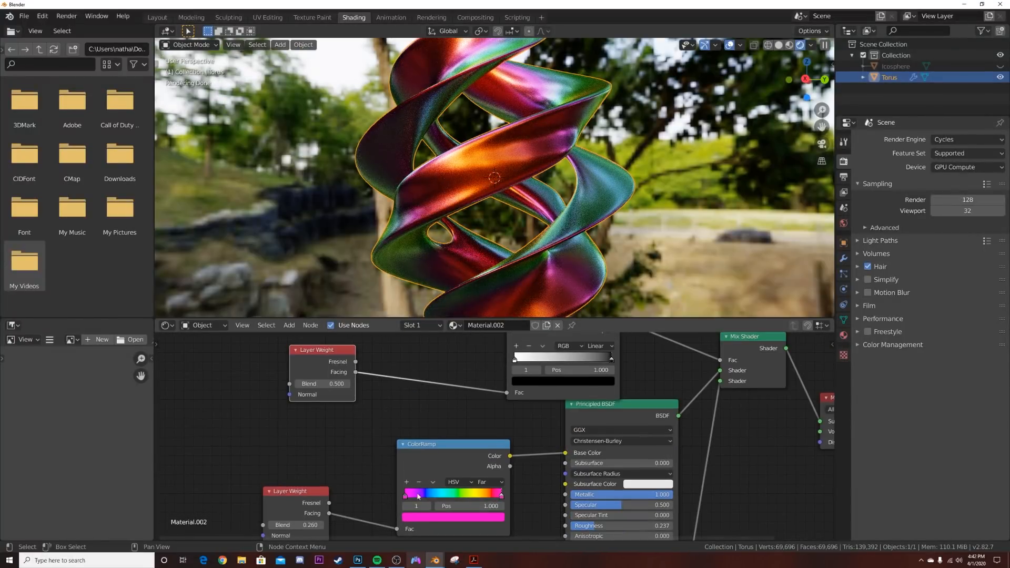
middle_drag(437, 496, 486, 449)
mouse_move(354, 478)
mouse_down()
mouse_move(381, 478)
mouse_move(362, 478)
mouse_up()
scroll(662, 212, down, 5)
click(662, 211)
scroll(526, 190, up, 5)
mouse_move(519, 189)
middle_down()
mouse_move(582, 196)
mouse_move(498, 183)
mouse_move(535, 192)
middle_up()
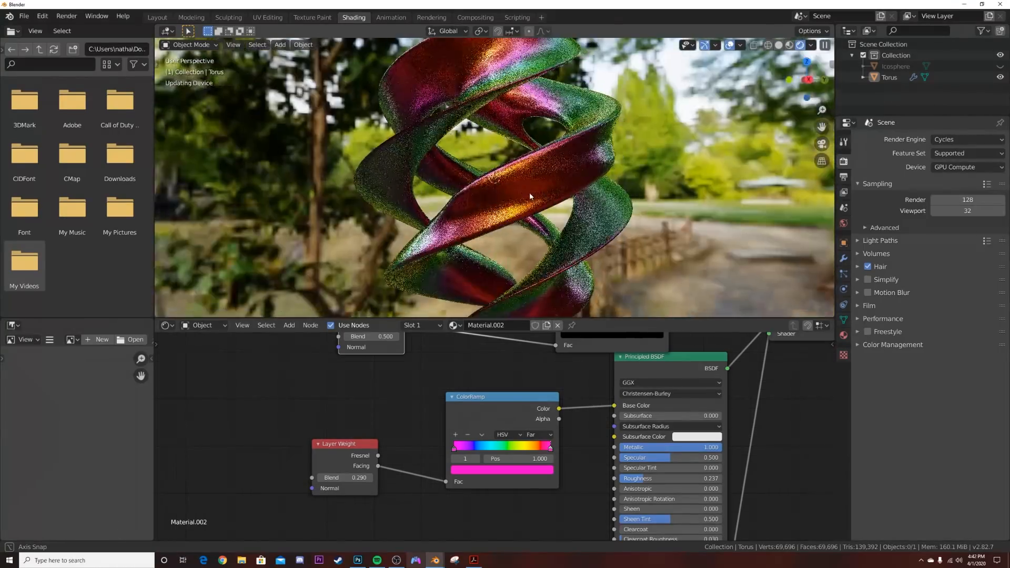
drag(345, 477, 350, 478)
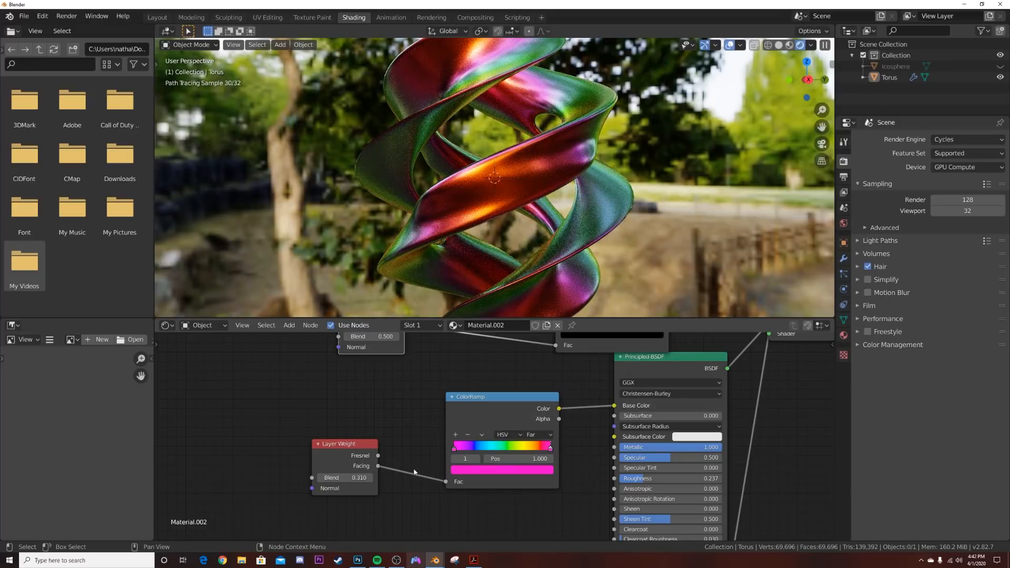
Unhide the Icosphere core inside the torus and make it the active object.
scroll(557, 213, down, 4)
click(594, 383)
scroll(592, 207, down, 3)
middle_drag(599, 207, 560, 196)
scroll(513, 212, up, 5)
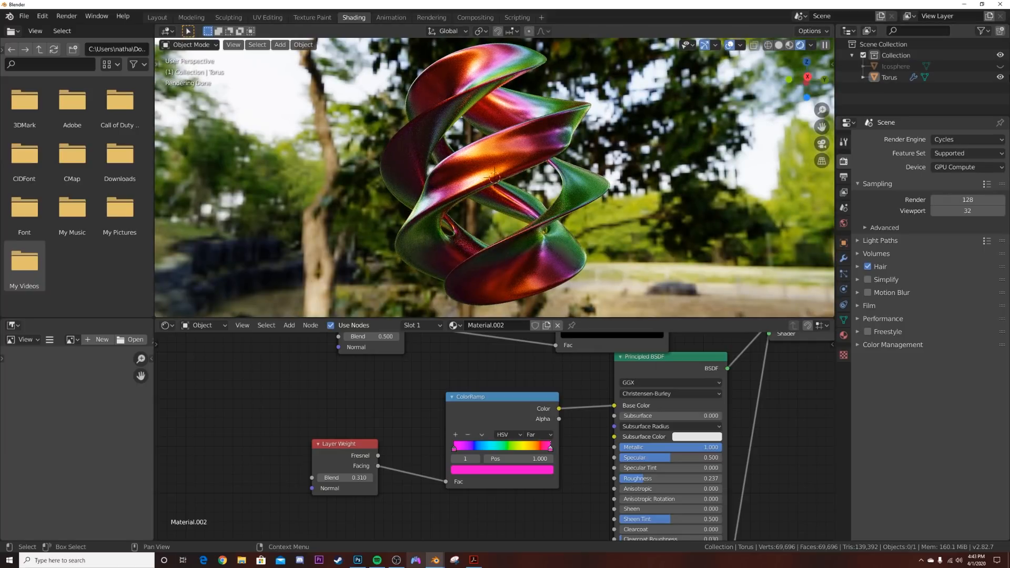
click(989, 66)
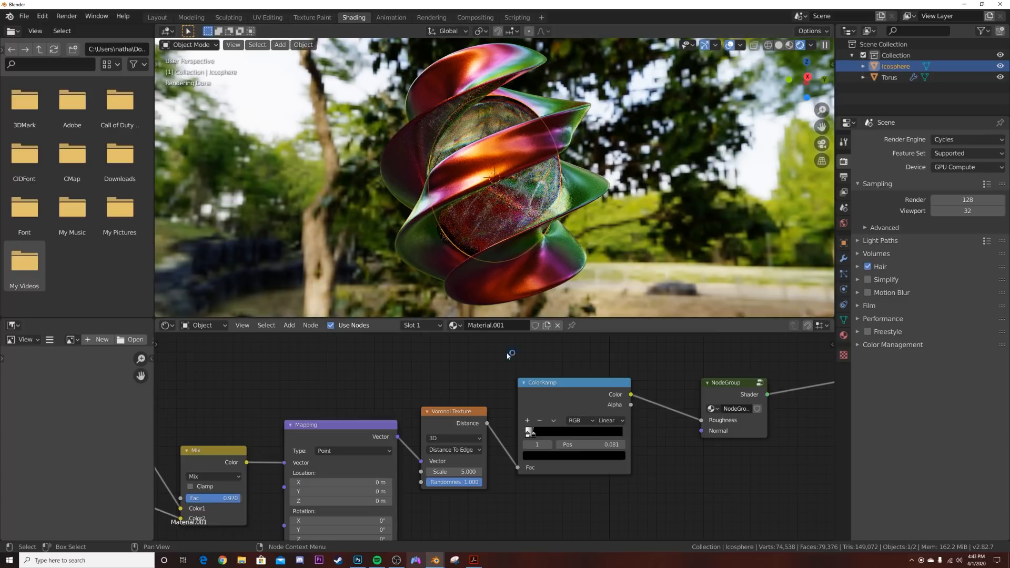
Copy the nodes from Texture Coordinate through ColorRamp out of the Icosphere's material and paste them into the torus material.
scroll(527, 447, down, 2)
middle_drag(557, 497, 568, 454)
scroll(569, 454, up, 2)
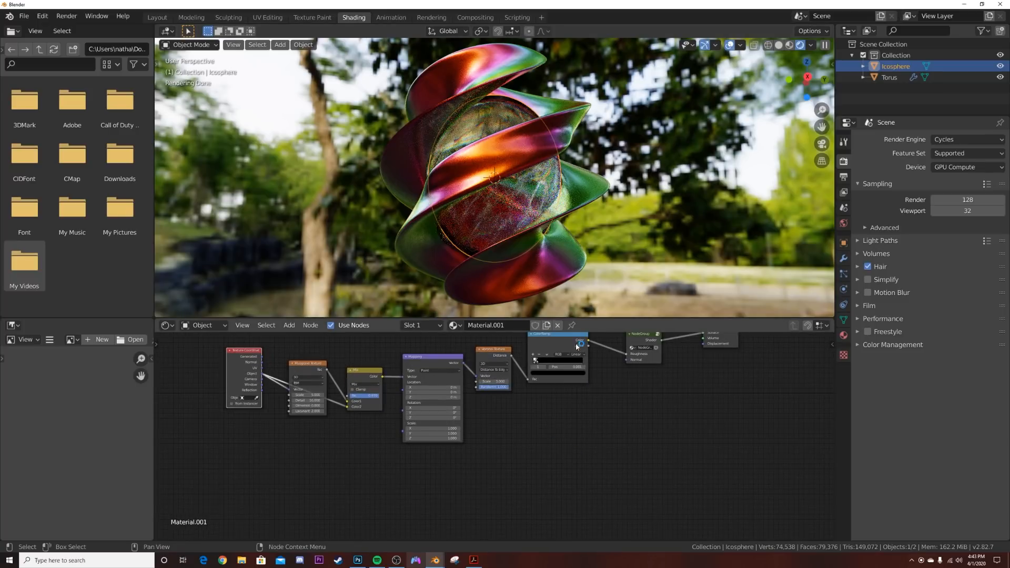
middle_drag(576, 346, 572, 363)
drag(199, 356, 562, 477)
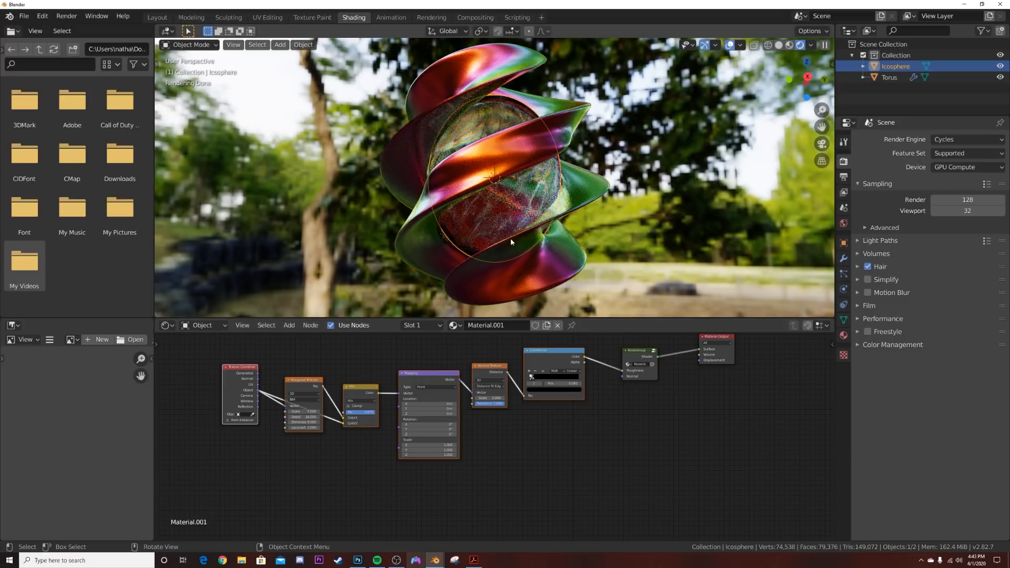
click(513, 264)
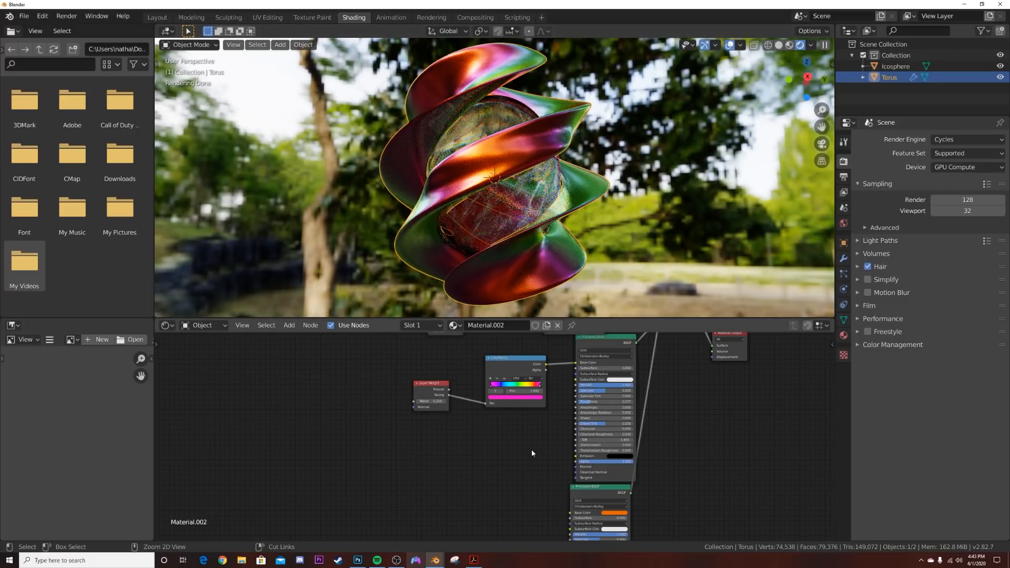
key(g)
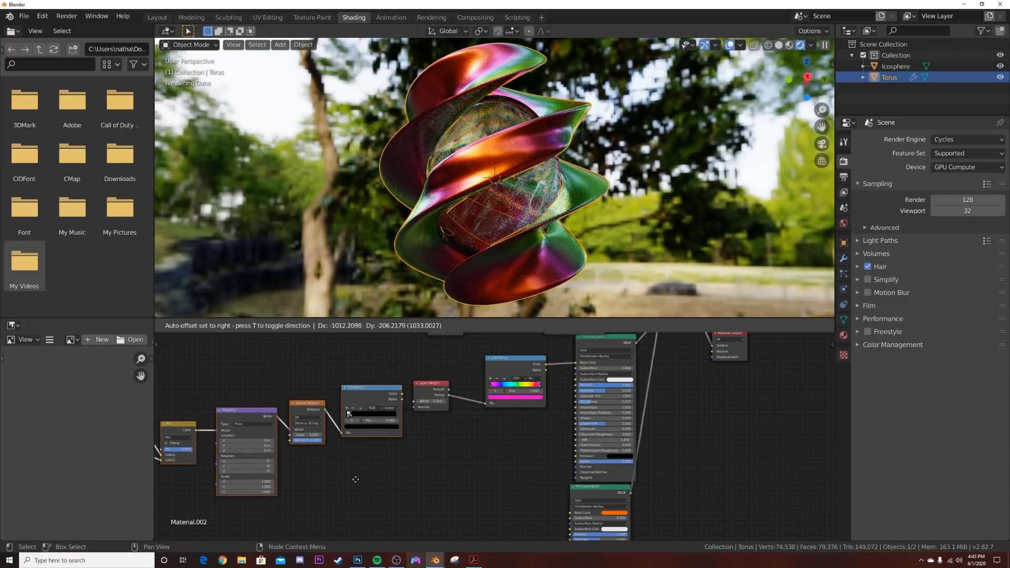
click(350, 481)
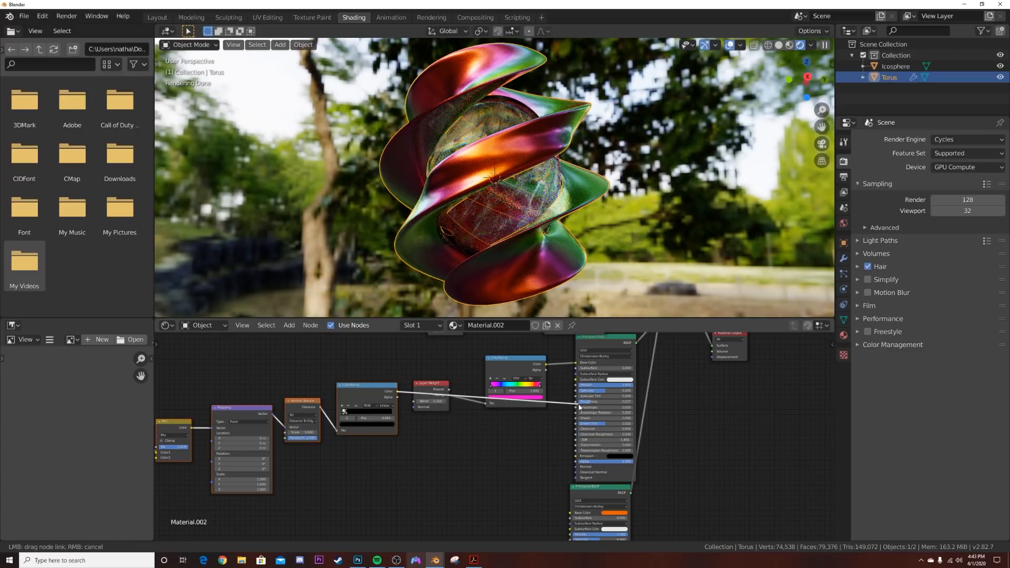
Connect the pasted ColorRamp's Color output to the Roughness of both Principled BSDF nodes.
drag(579, 406, 577, 403)
key(Home)
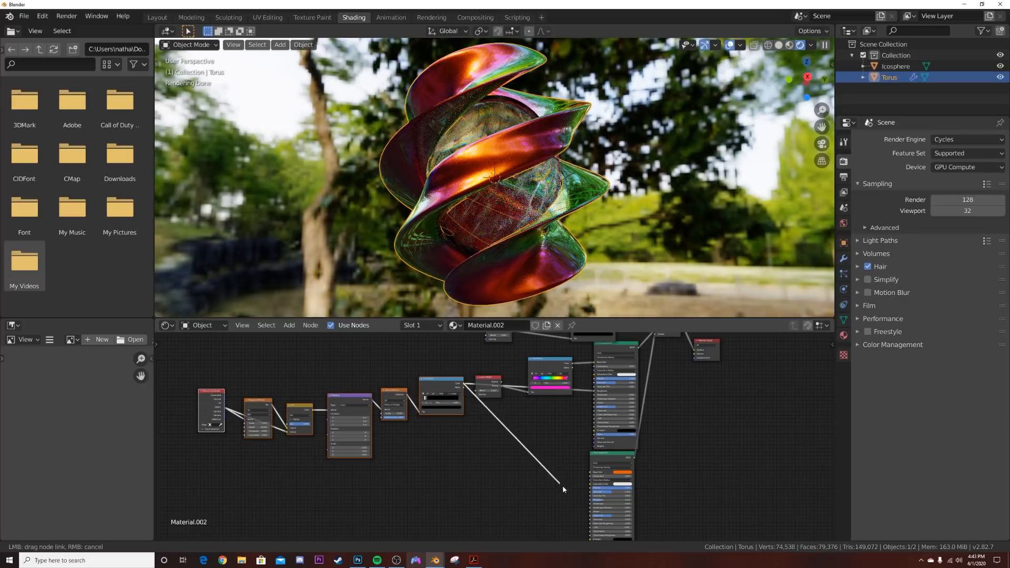
drag(589, 501, 589, 501)
middle_drag(597, 220, 586, 241)
scroll(592, 256, up, 5)
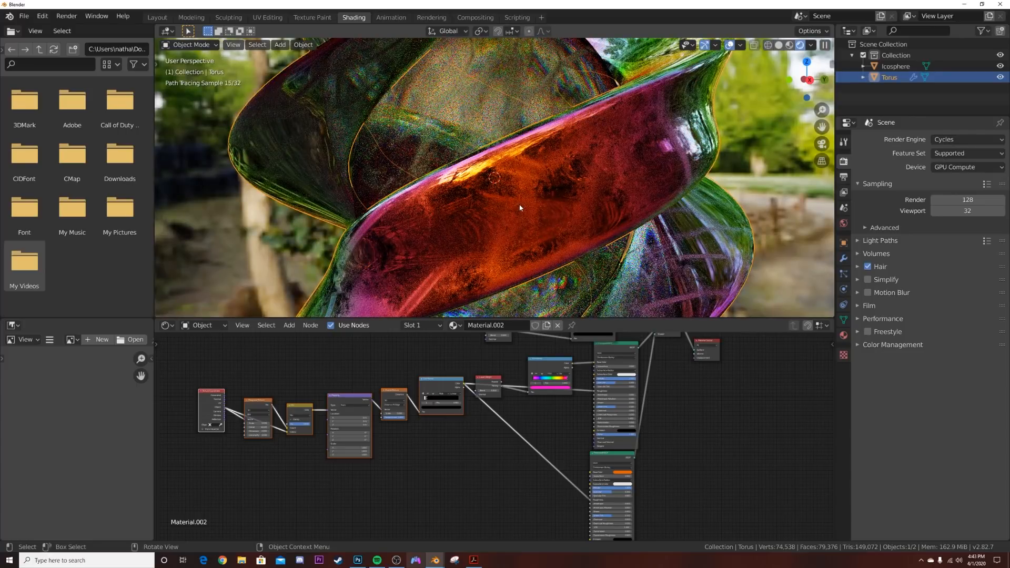
Lighten the black stop of the pasted roughness ColorRamp to a gray of about 0.136.
scroll(415, 475, up, 4)
scroll(409, 464, up, 3)
click(478, 448)
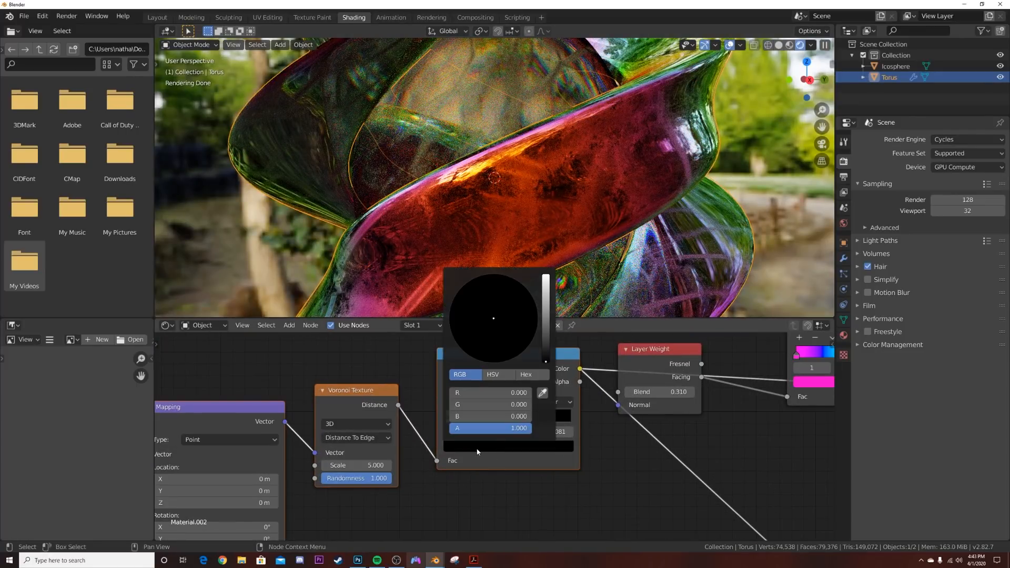
mouse_move(546, 360)
mouse_down()
mouse_move(546, 276)
mouse_move(545, 364)
mouse_up()
click(514, 447)
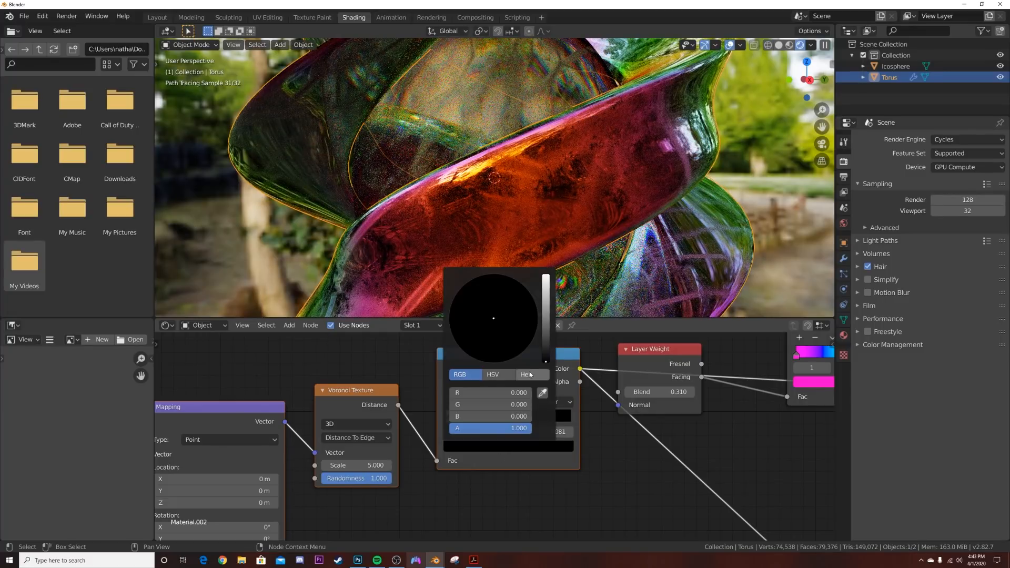
drag(545, 357, 547, 328)
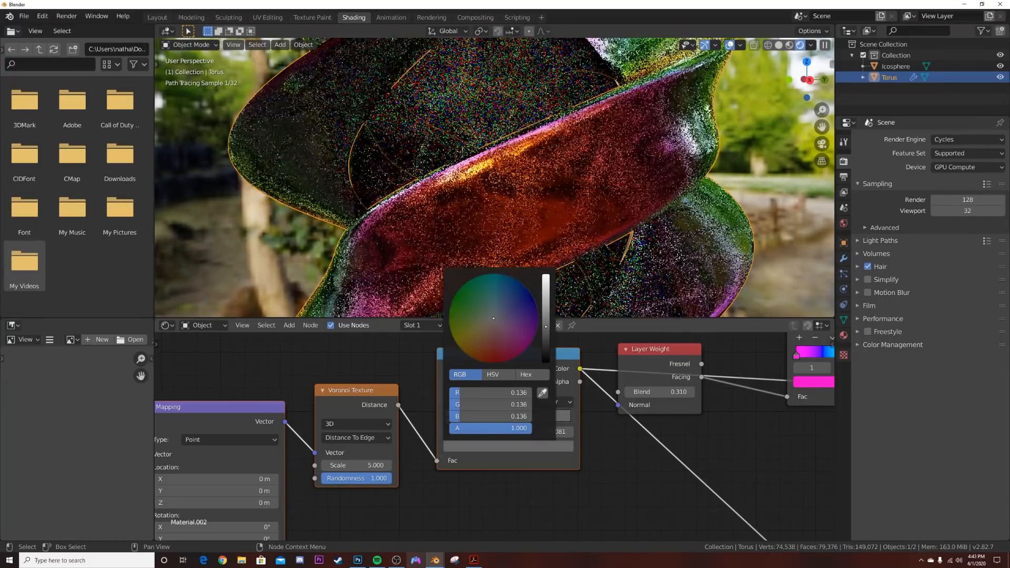
Examine the torus and the Icosphere core with the new roughness texture in the rendered preview.
scroll(593, 223, down, 4)
middle_drag(630, 249, 670, 230)
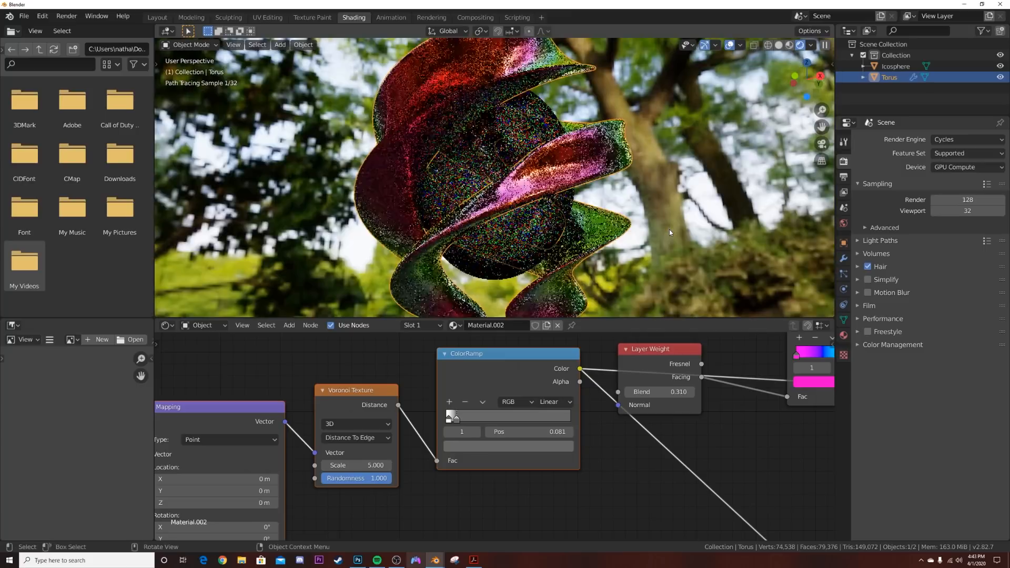
click(526, 223)
click(674, 181)
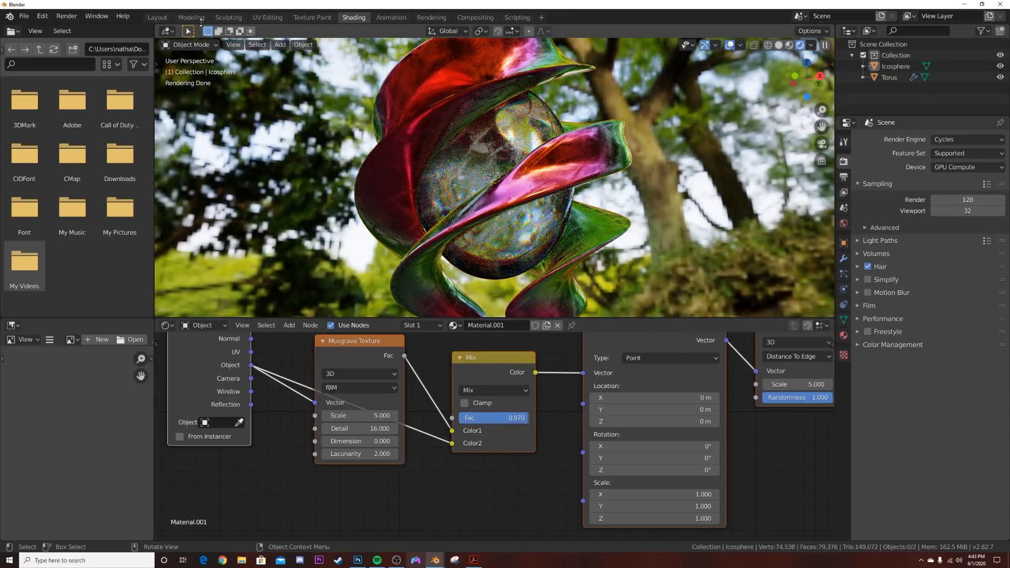
Switch to the Layout workspace and inspect the twisted torus and its core in material preview.
click(158, 17)
scroll(549, 237, down, 5)
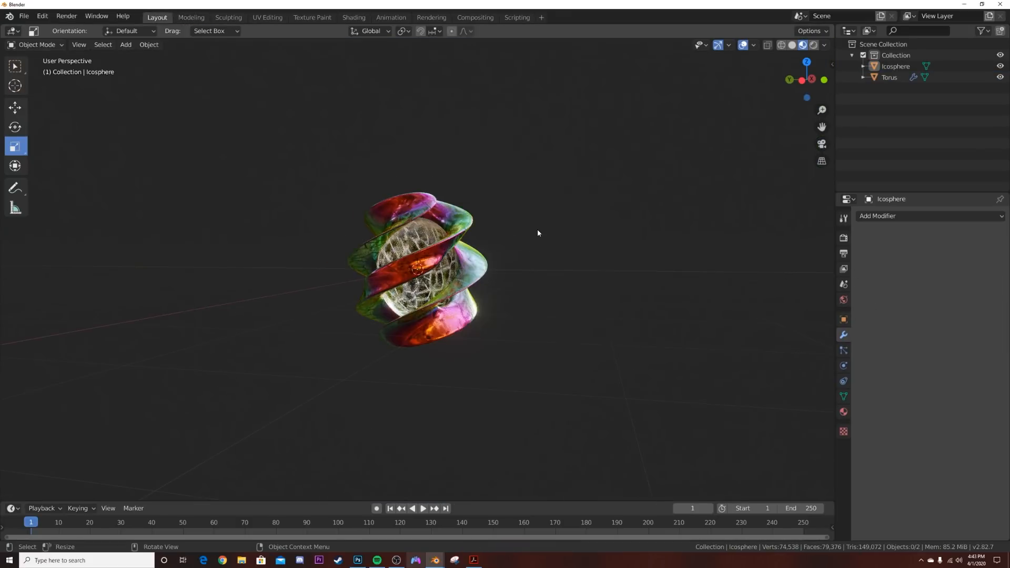
scroll(532, 242, up, 5)
middle_drag(524, 258, 541, 397)
scroll(476, 300, up, 4)
mouse_move(445, 295)
middle_down()
mouse_move(473, 274)
mouse_move(498, 191)
middle_up()
scroll(498, 191, down, 7)
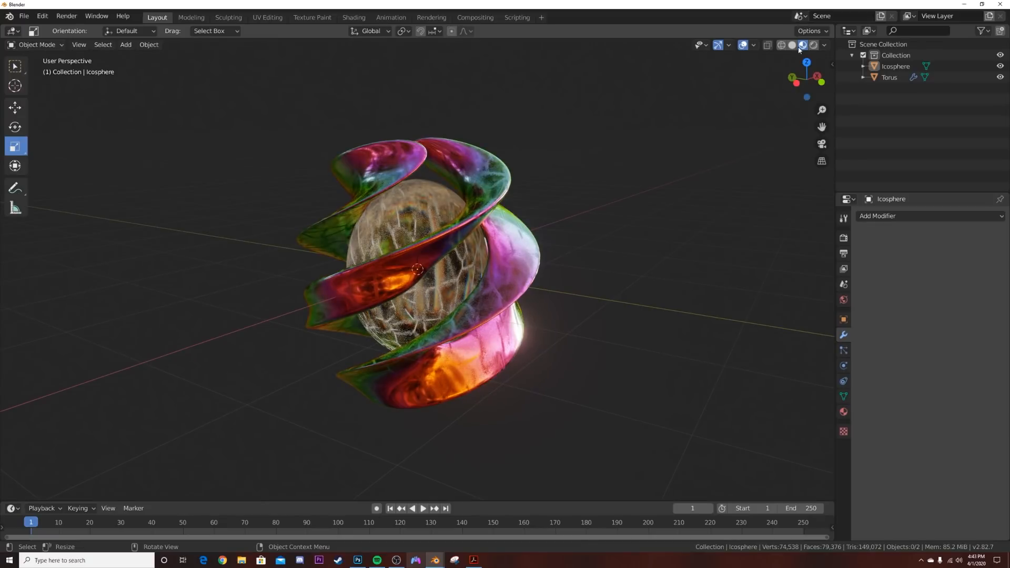
Check the model in rendered shading and return the viewport to solid shading.
click(814, 45)
middle_drag(555, 293, 579, 235)
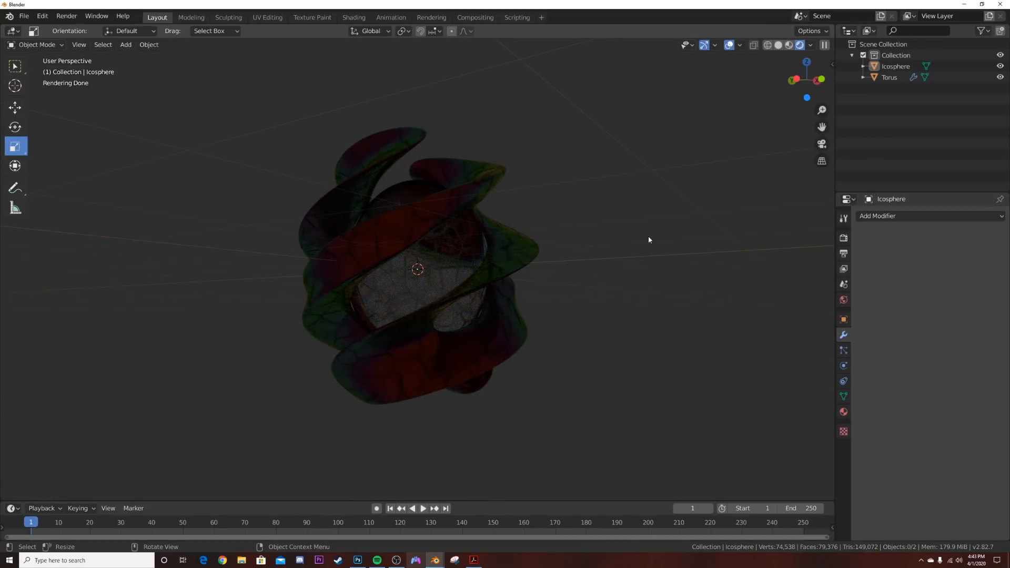
click(600, 258)
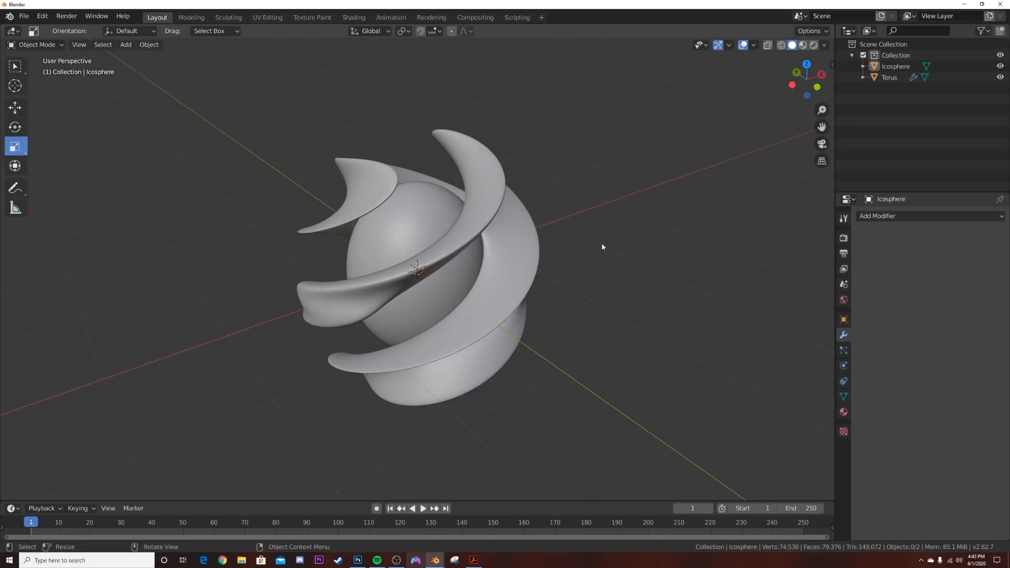
Switch to Chrome, open the HDRI Haven website and browse its latest HDRIs.
click(223, 561)
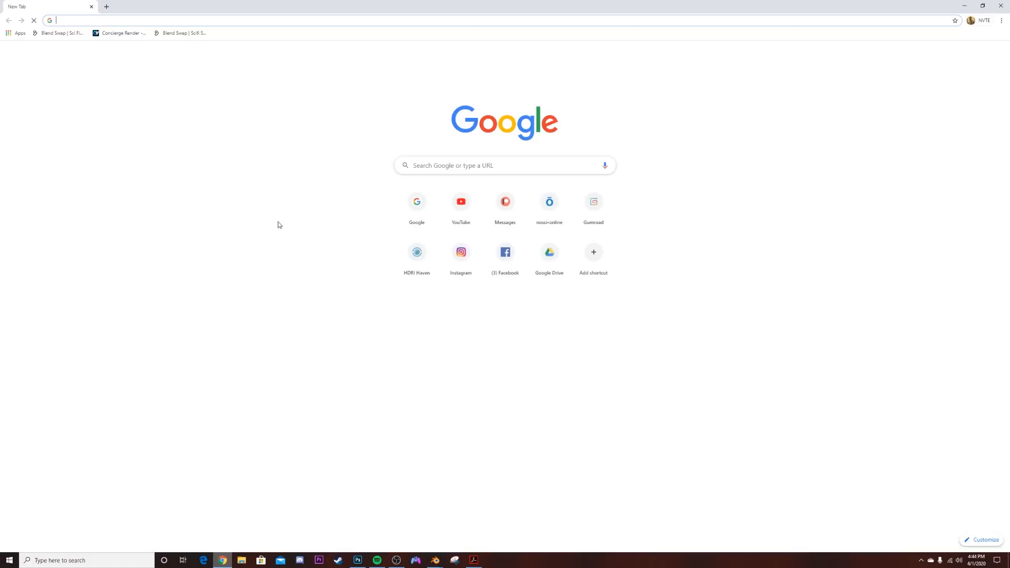
text(h)
key(Return)
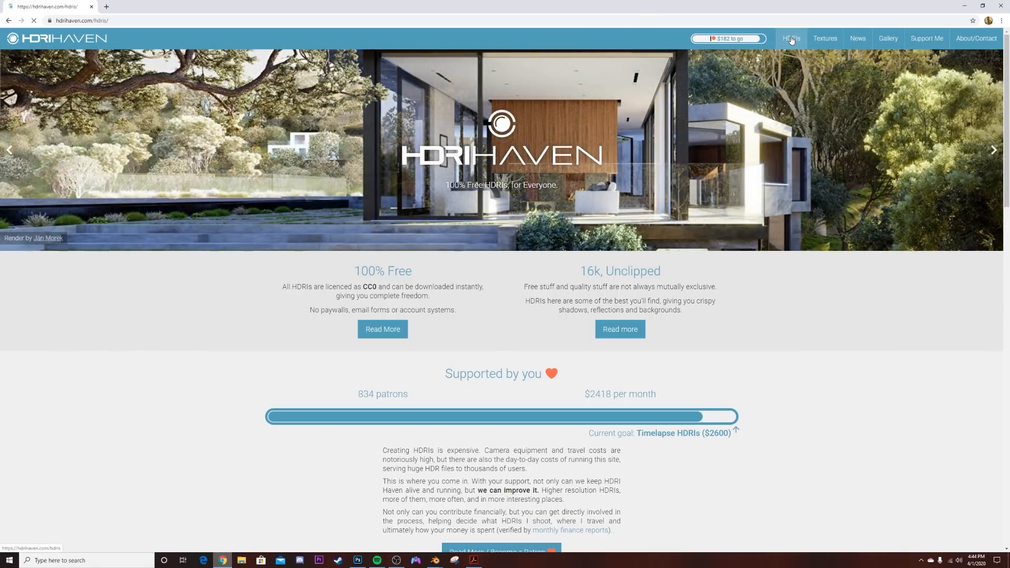
scroll(750, 169, down, 3)
scroll(652, 314, down, 5)
scroll(652, 314, down, 2)
scroll(579, 348, up, 7)
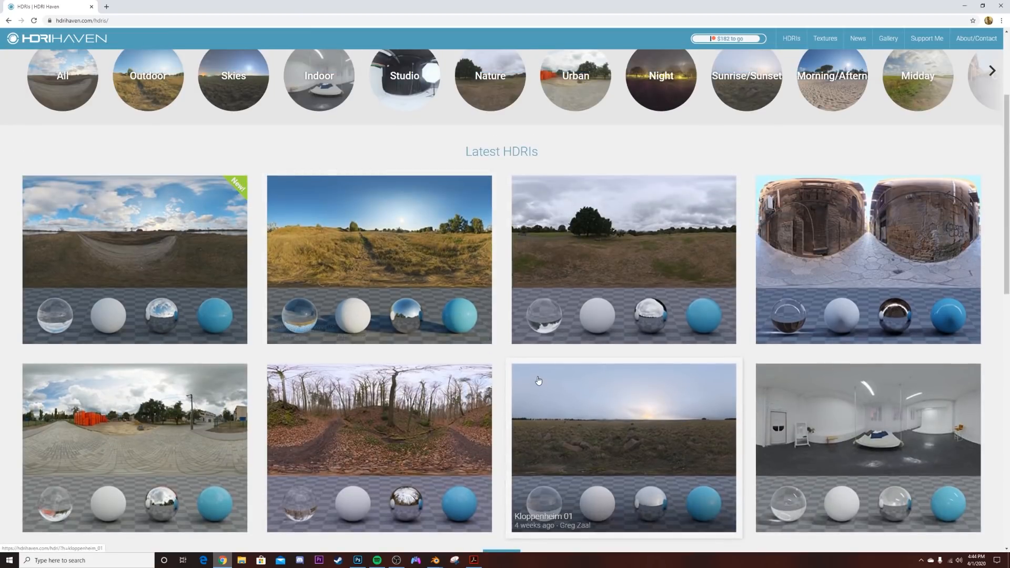
scroll(538, 380, down, 3)
scroll(384, 221, up, 6)
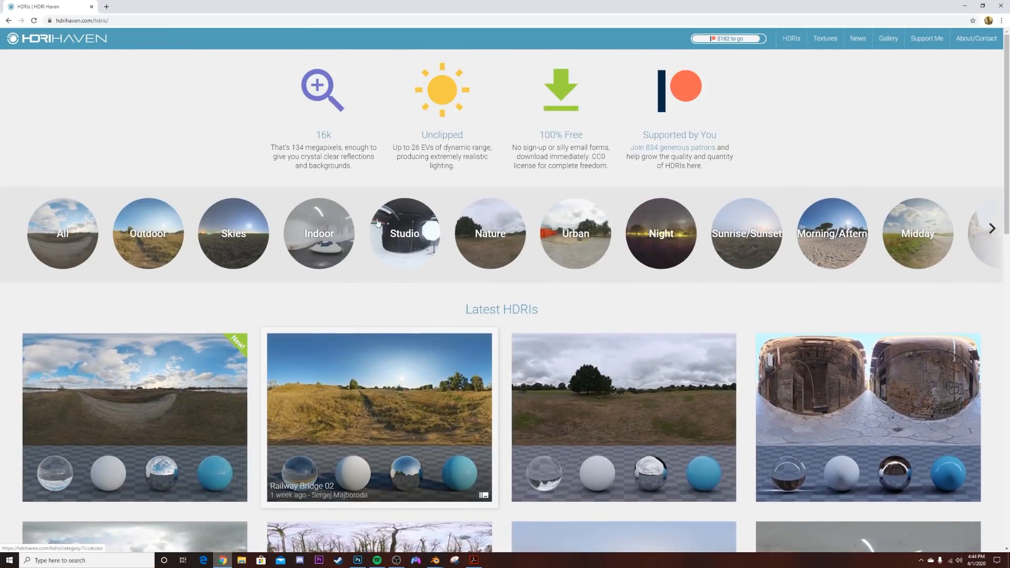
Open the Sunflowers HDRI from the Skies category and choose its 4k HDR download.
click(233, 233)
scroll(557, 399, down, 3)
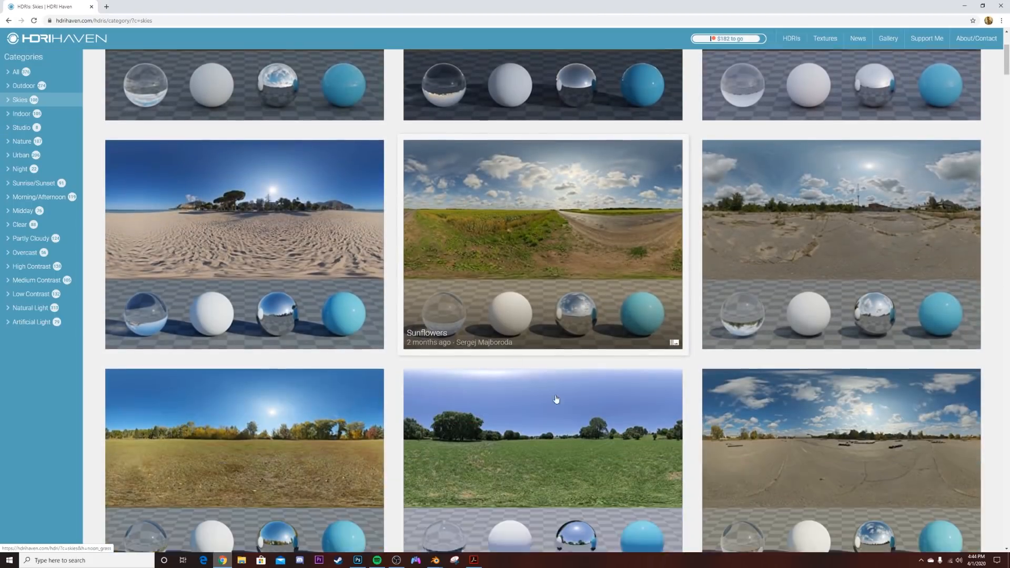
click(506, 405)
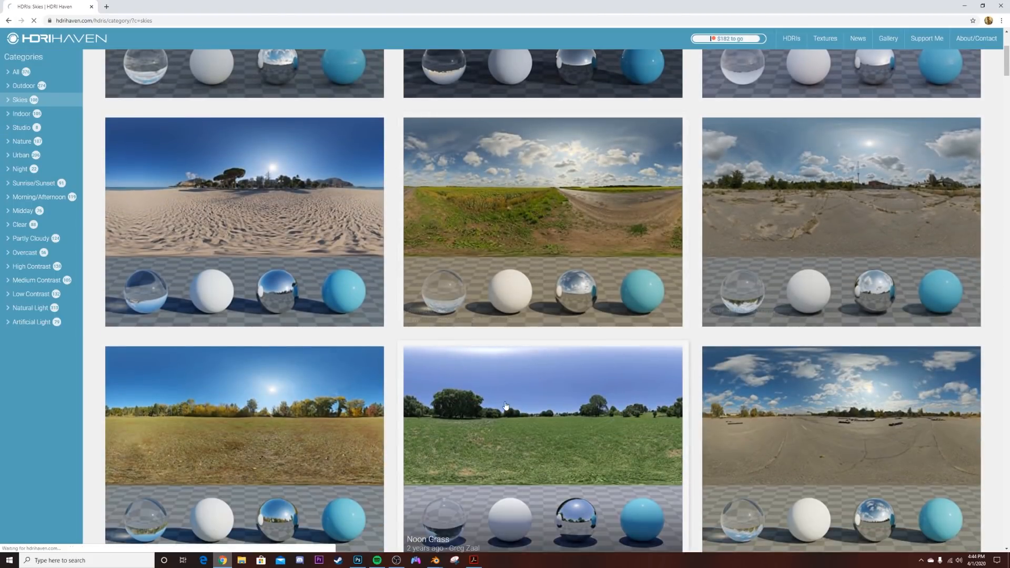
scroll(414, 444, down, 4)
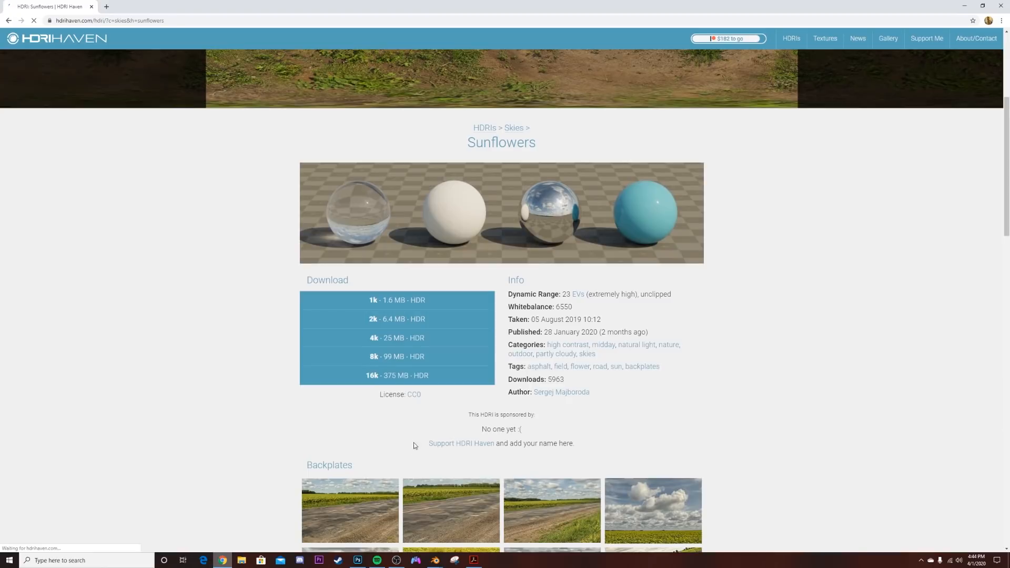
click(386, 338)
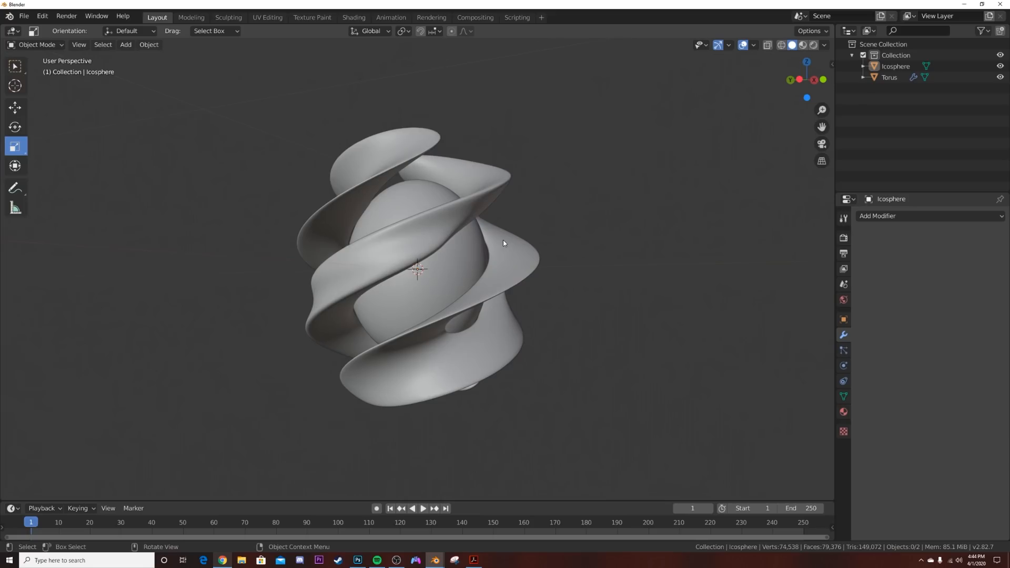
Return to Blender, show the scene in rendered shading and assign an Environment Texture to the world color.
key(z)
click(509, 205)
mouse_move(542, 289)
middle_down()
mouse_move(526, 334)
mouse_move(541, 320)
middle_up()
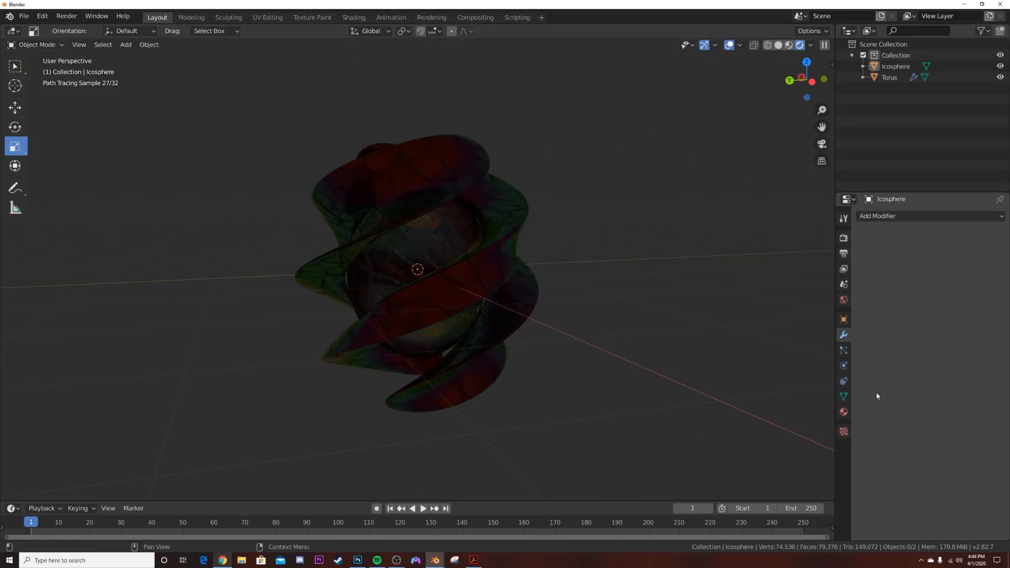
click(843, 300)
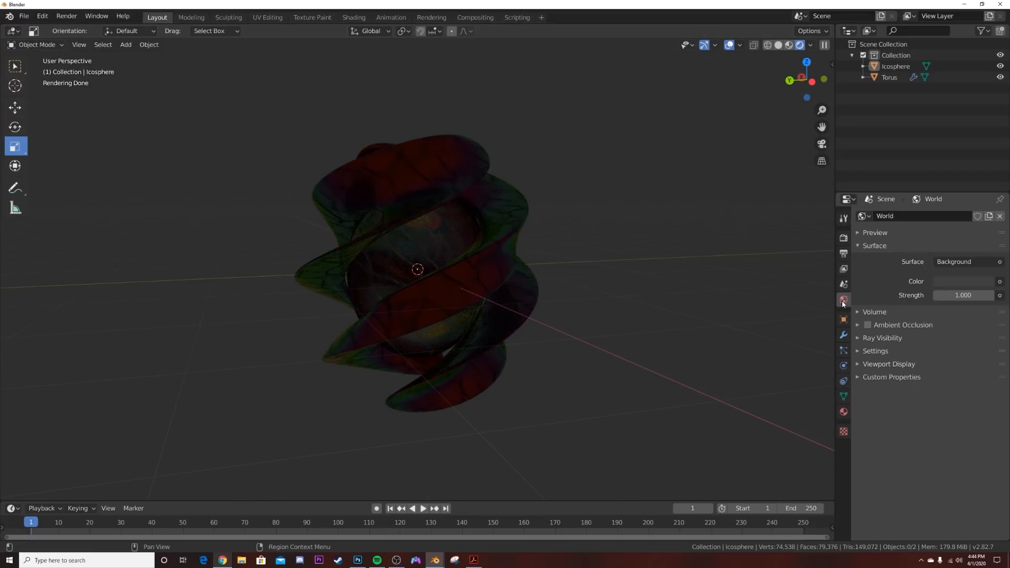
click(999, 282)
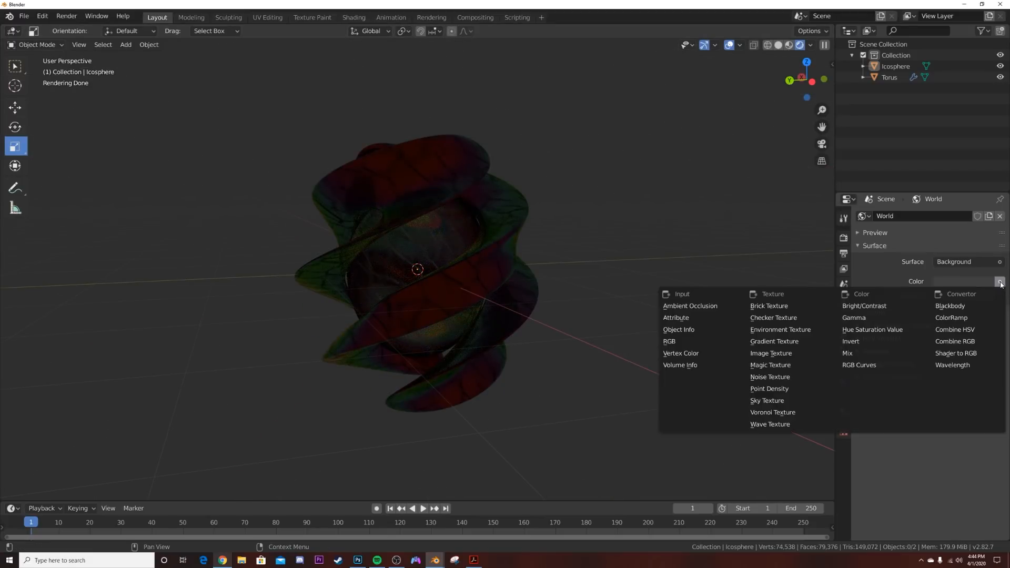
click(777, 330)
Load the epping_forest_02_4k (1) image from the Desktop folder as the world's environment texture.
click(992, 295)
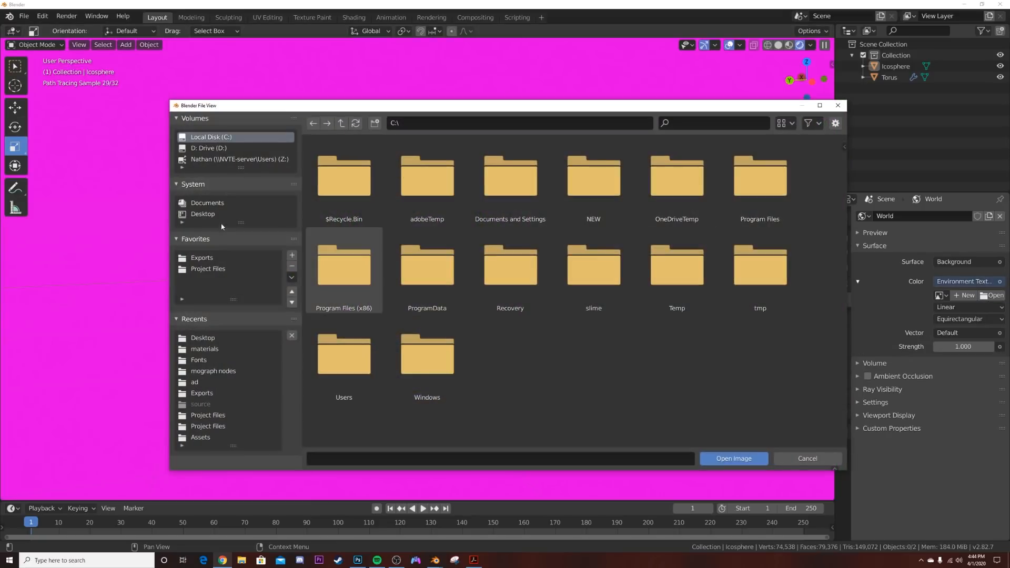
click(191, 213)
scroll(648, 358, down, 5)
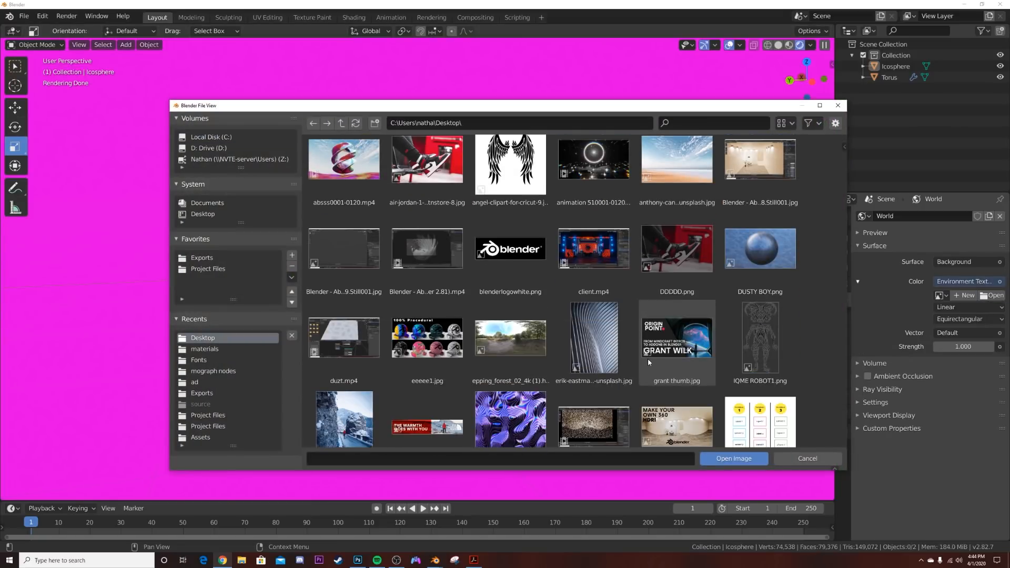
double_click(508, 331)
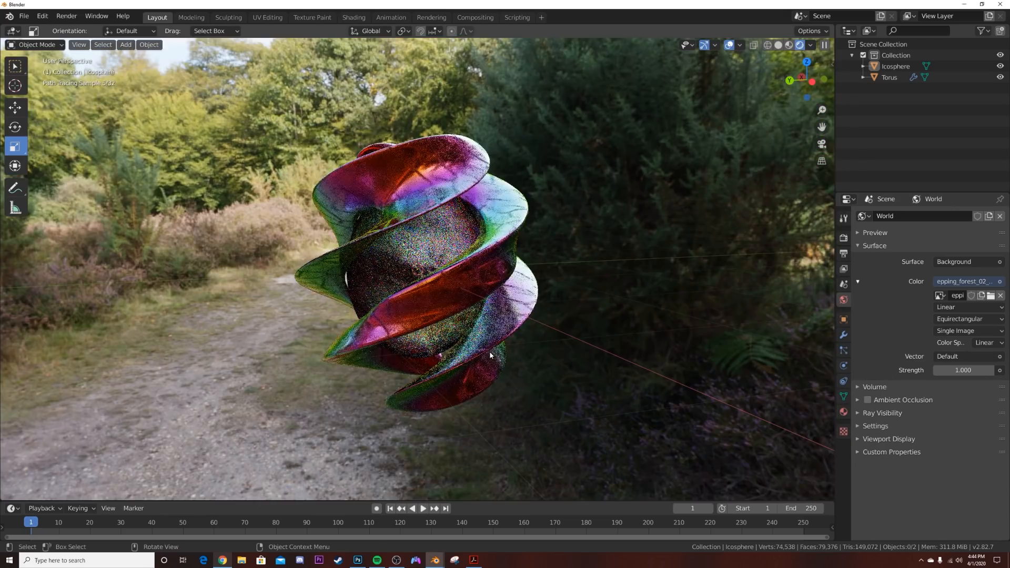
mouse_move(590, 321)
middle_down()
mouse_move(529, 266)
mouse_move(501, 329)
mouse_move(519, 295)
middle_up()
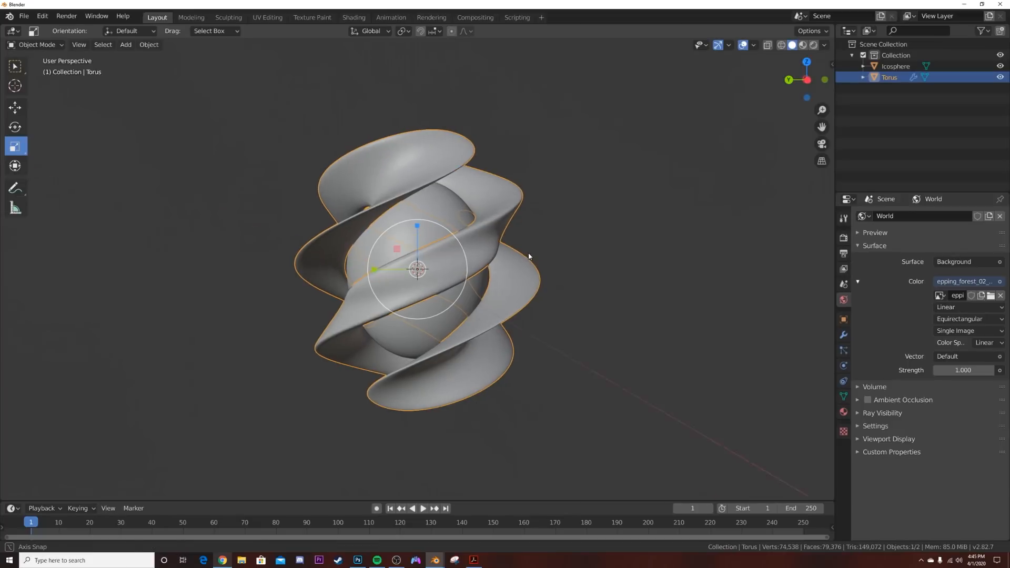
Add a plane at the origin and scale it up about 6.07 times.
click(544, 250)
key(shift+a)
mouse_move(543, 250)
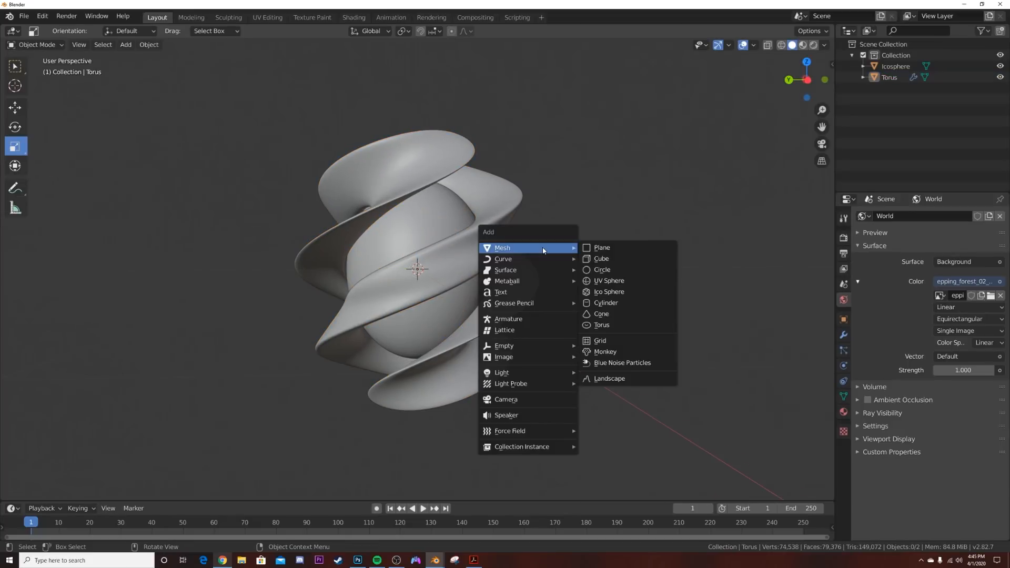
click(592, 248)
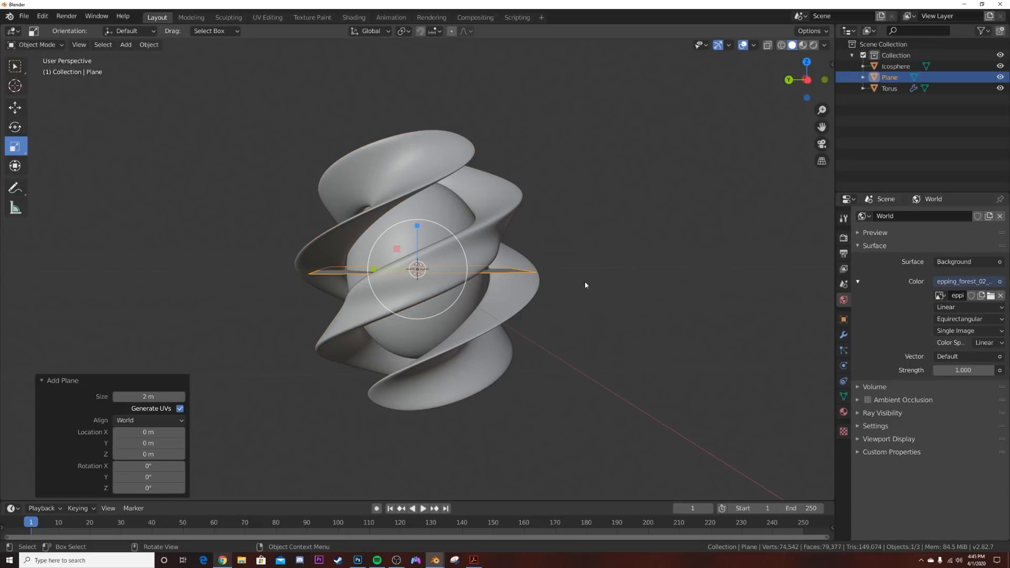
key(s)
click(498, 304)
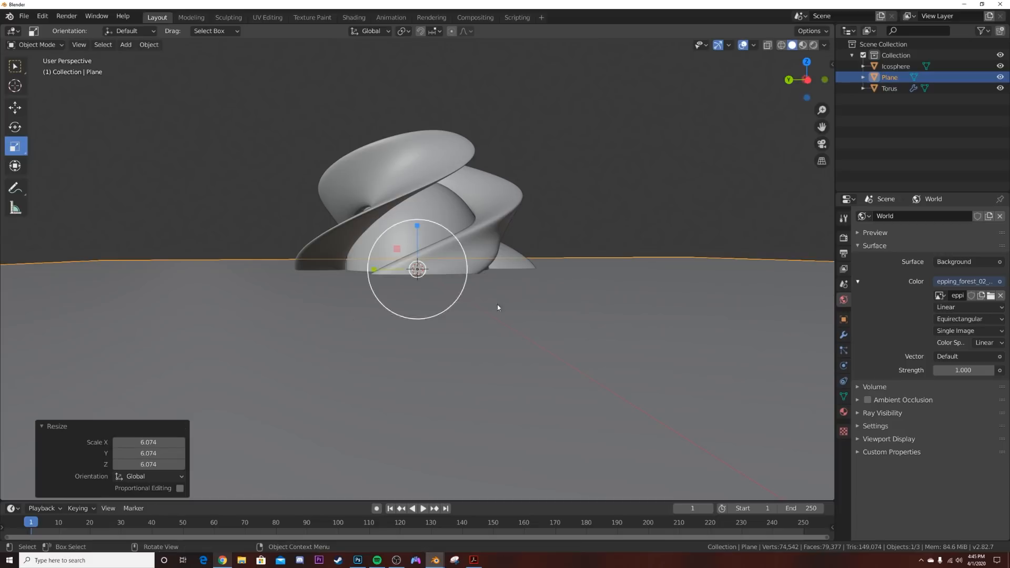
Enlarge the plane further into a wide floor and apply its scale.
middle_drag(497, 308, 529, 317)
scroll(529, 317, down, 4)
key(s)
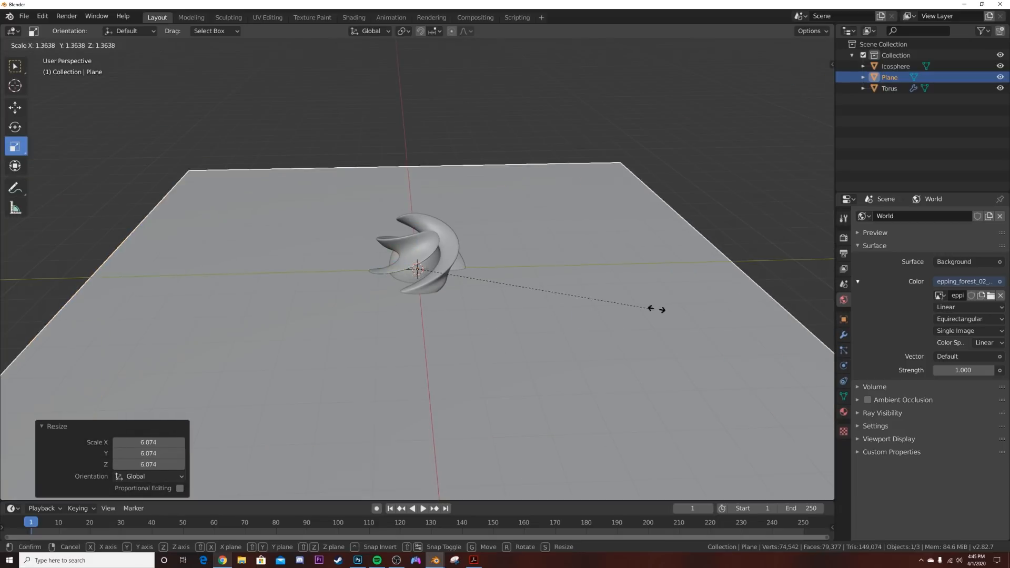
click(683, 302)
key(ctrl+a)
click(559, 304)
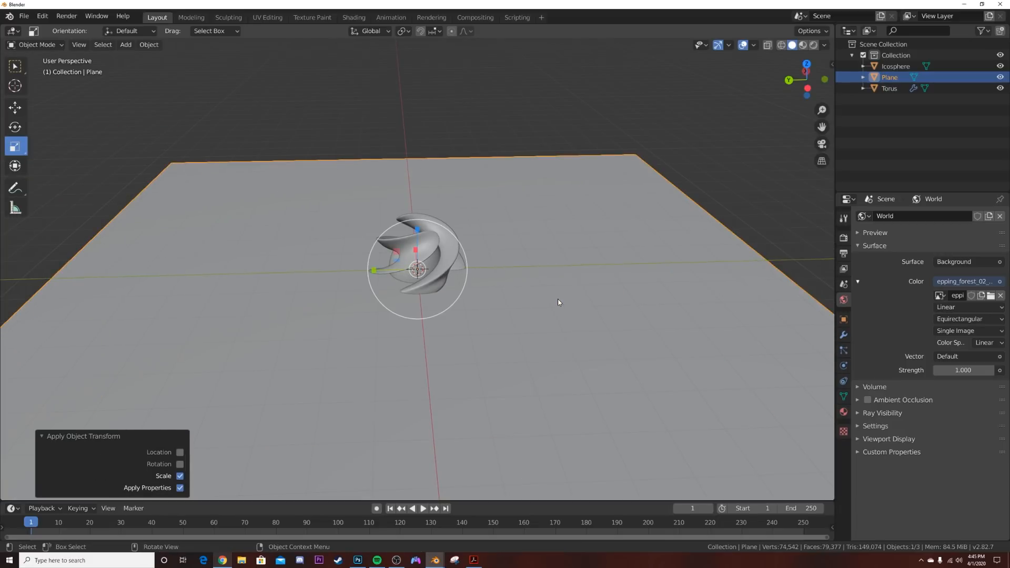
Subdivide the floor plane's mesh with 100 cuts and return to Object Mode.
key(Tab)
right_click(556, 265)
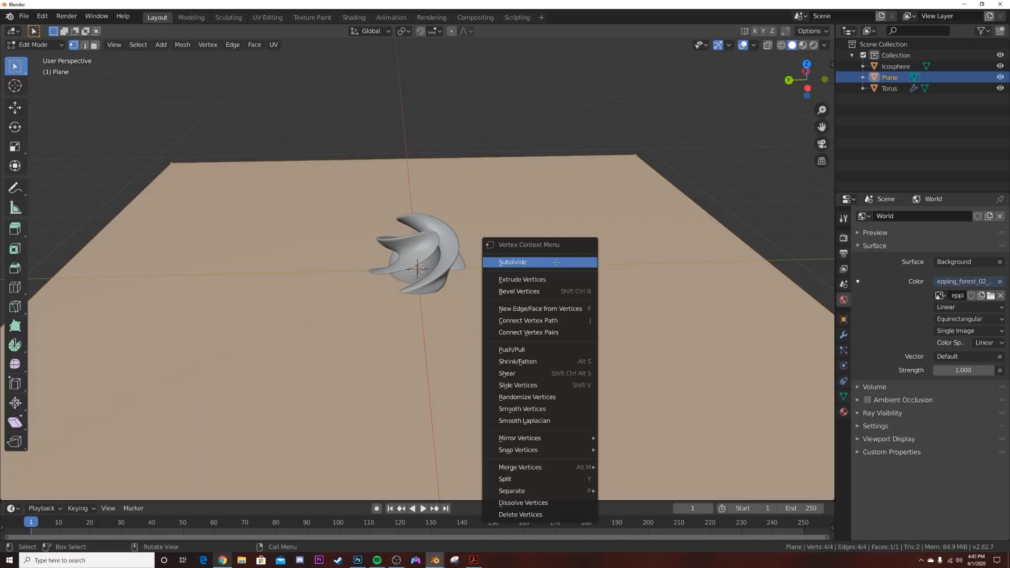
click(557, 262)
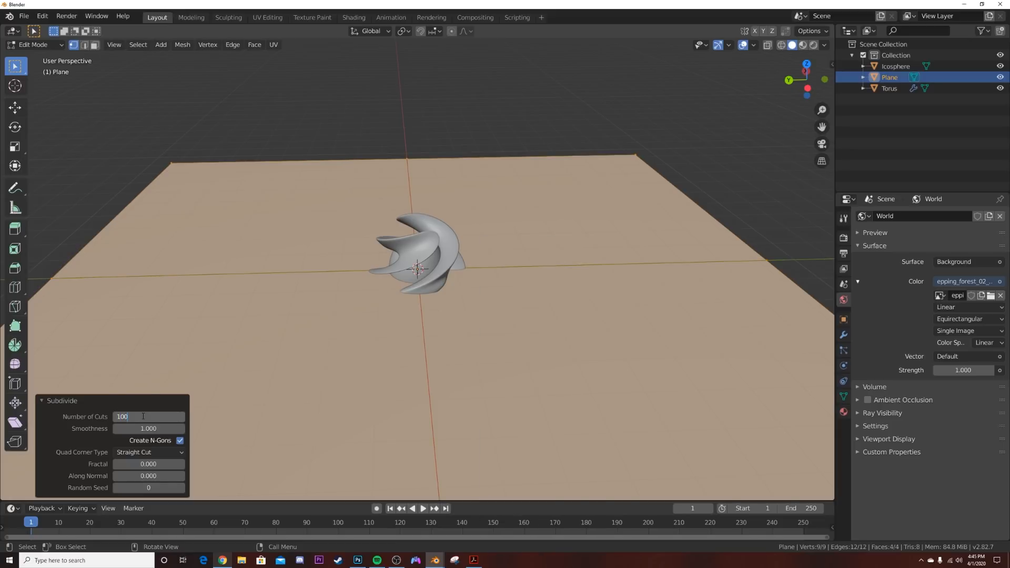
click(143, 416)
text(100)
key(Return)
key(Tab)
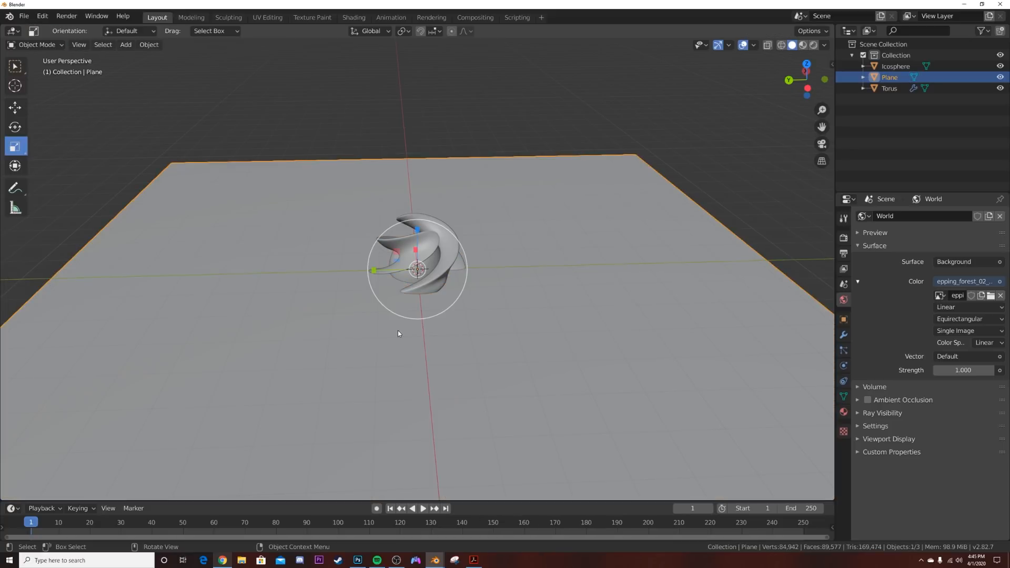
Select the Icosphere core and the torus together and raise them about 1.53 m along Z above the plane.
scroll(462, 226, up, 5)
click(466, 229)
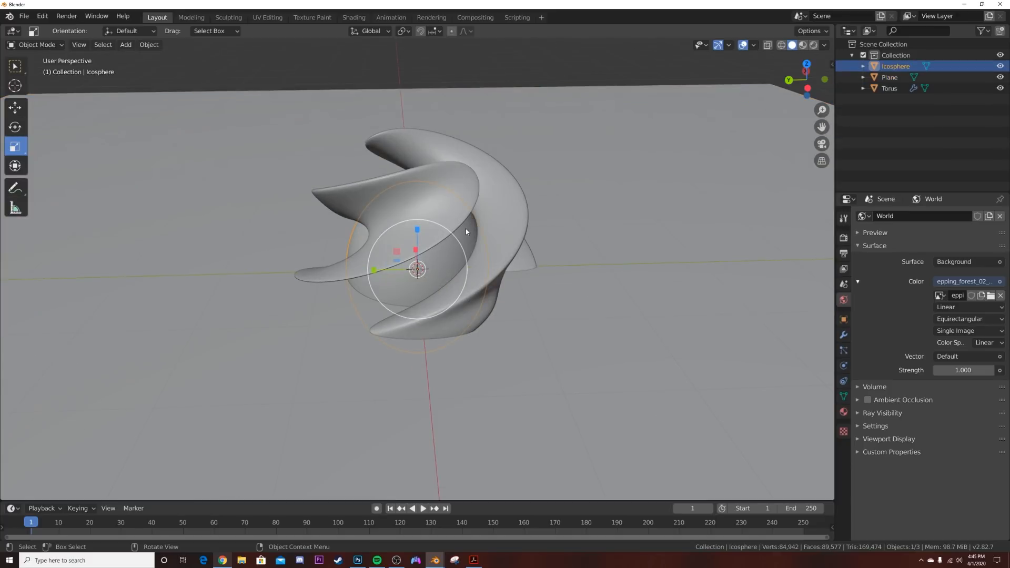
shift+click(510, 216)
scroll(514, 226, down, 5)
middle_drag(516, 237, 517, 225)
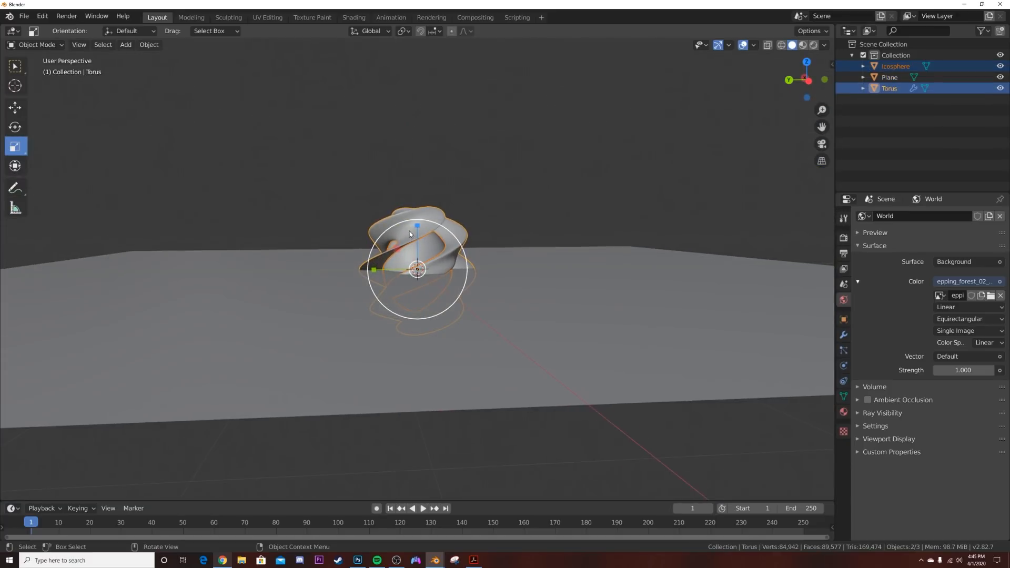
drag(409, 230, 502, 195)
Display the scene in rendered shading from a low view and add a camera.
mouse_move(501, 194)
middle_down()
mouse_move(490, 200)
mouse_move(500, 251)
middle_up()
scroll(495, 203, up, 3)
key(z)
click(492, 189)
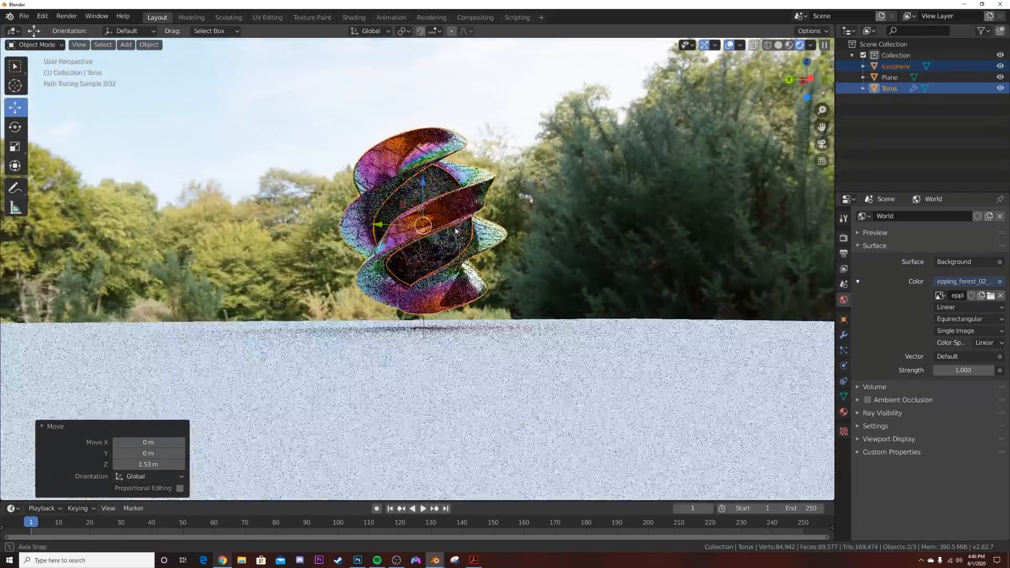
middle_drag(456, 230, 473, 223)
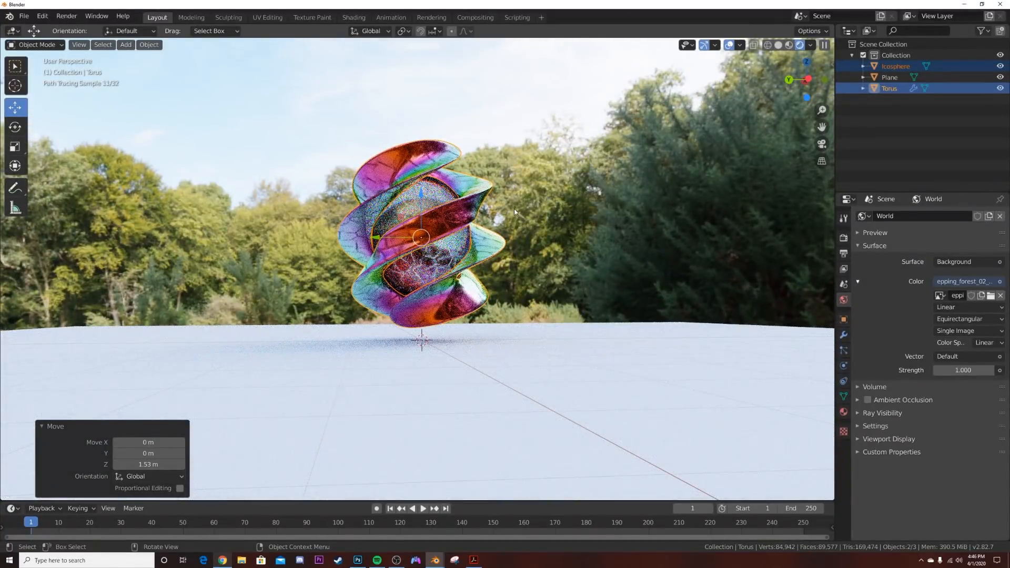
key(shift+a)
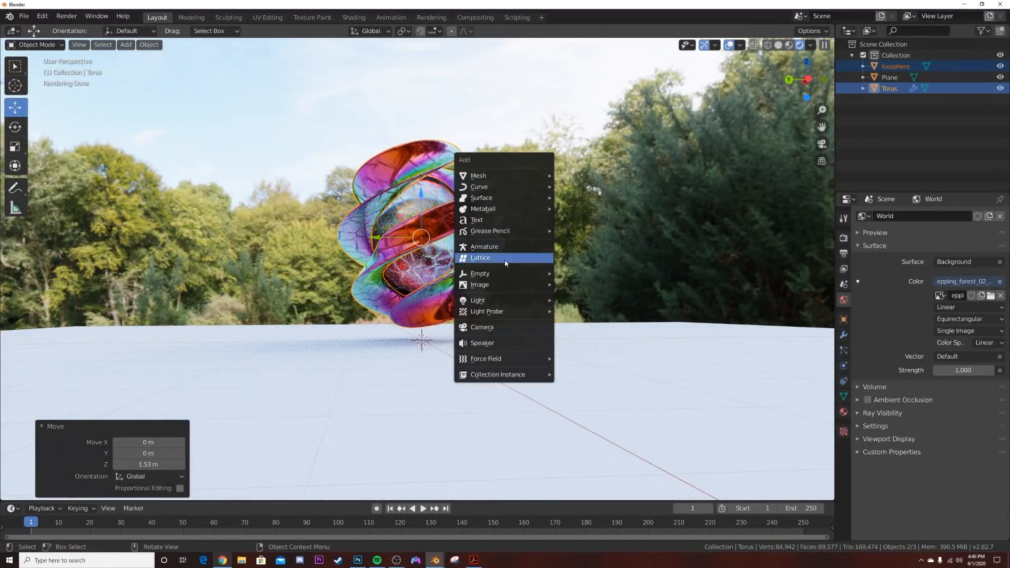
click(497, 327)
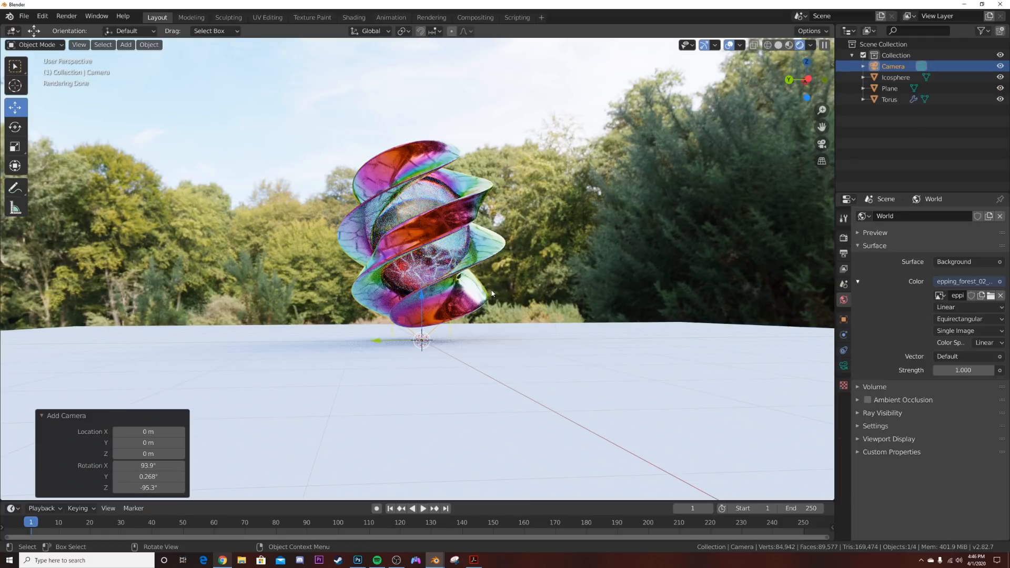
Align the camera to the current view, lower it about 0.09 m along Z, and tilt it by 2.86°.
key(ctrl+alt+KP_0)
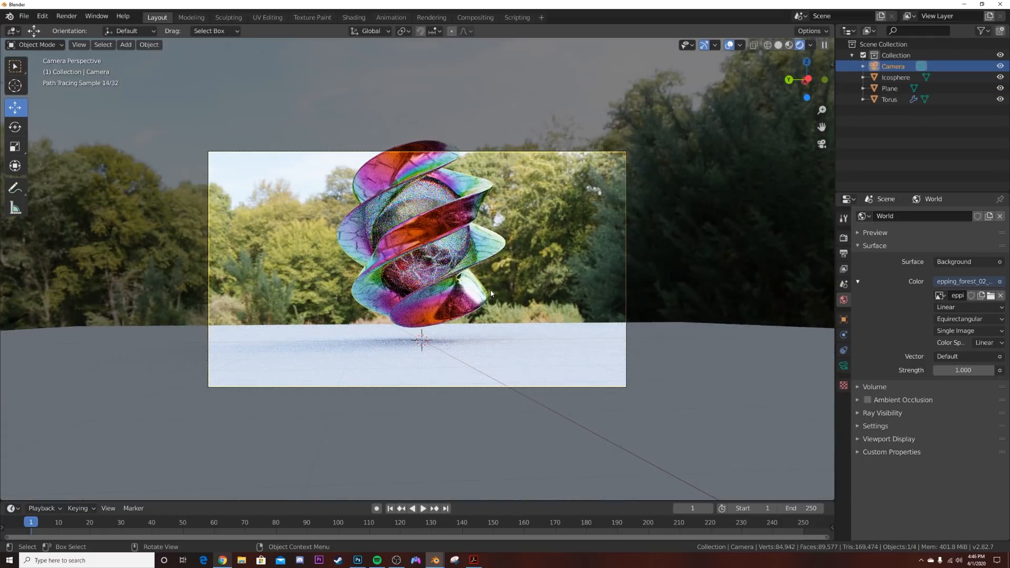
key(g)
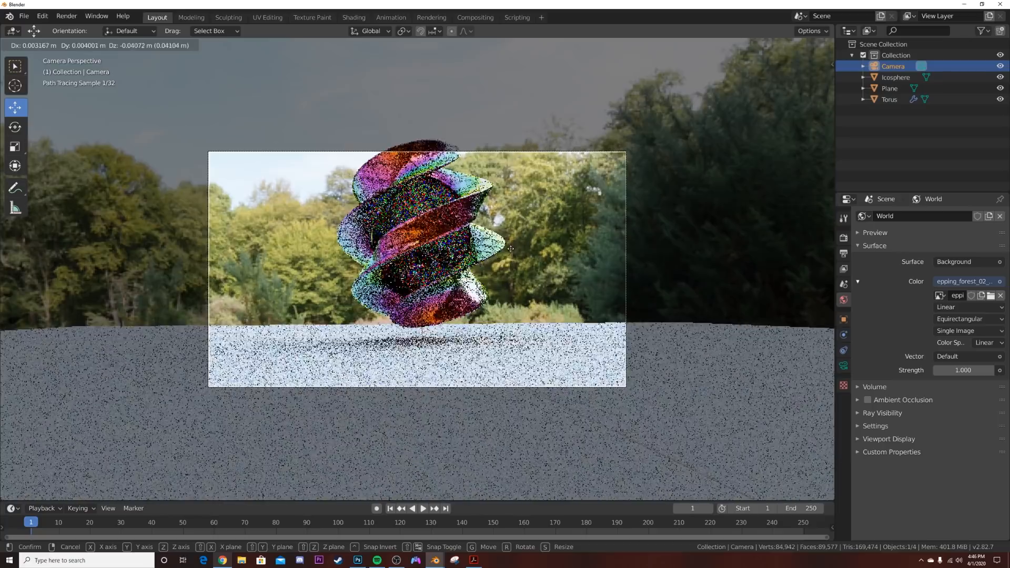
right_click(511, 260)
key(g)
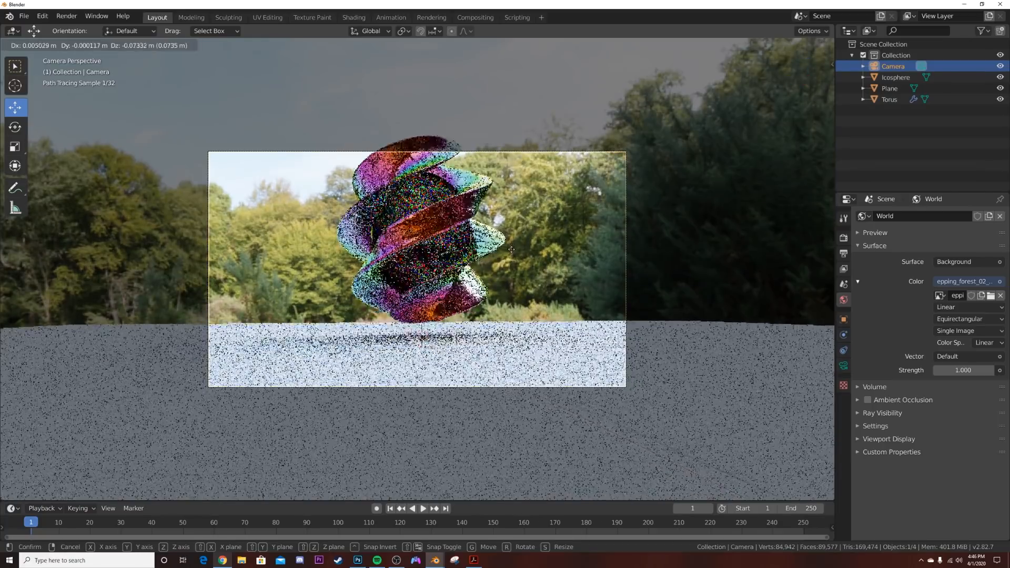
click(512, 250)
key(r)
key(r)
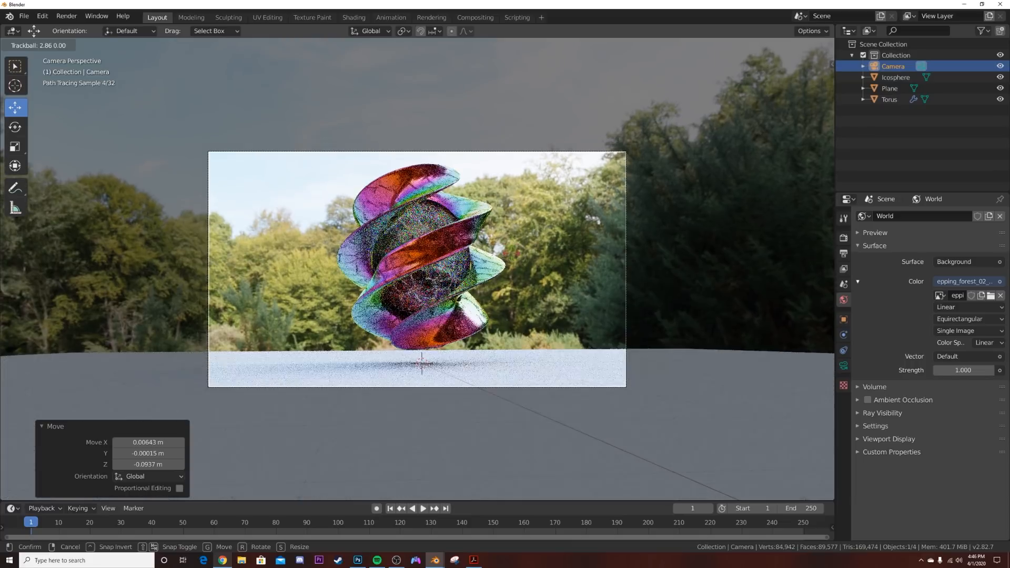
click(512, 253)
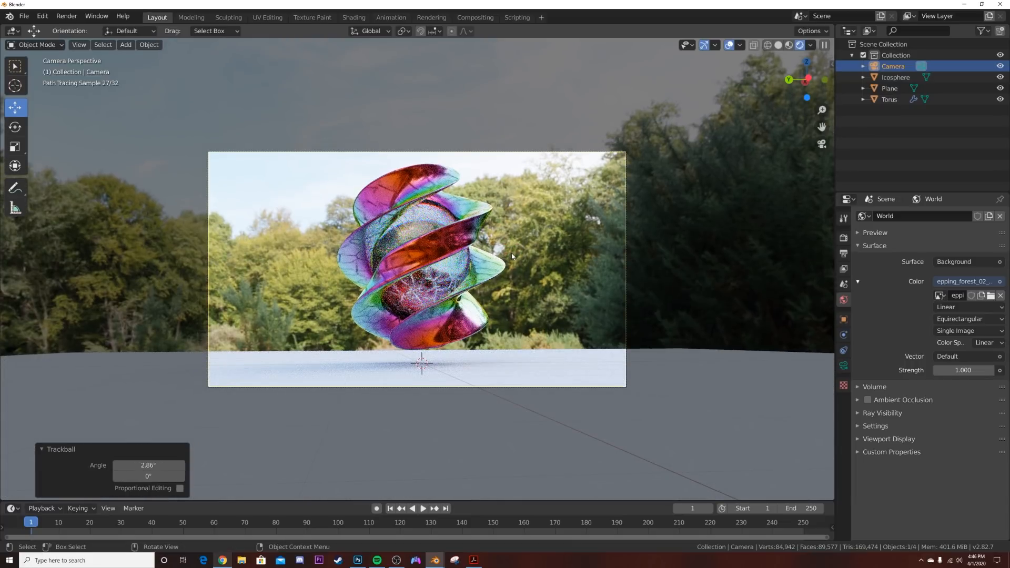
In solid shading, select the floor plane and add a Displace modifier to it.
scroll(626, 210, up, 2)
key(z)
click(727, 223)
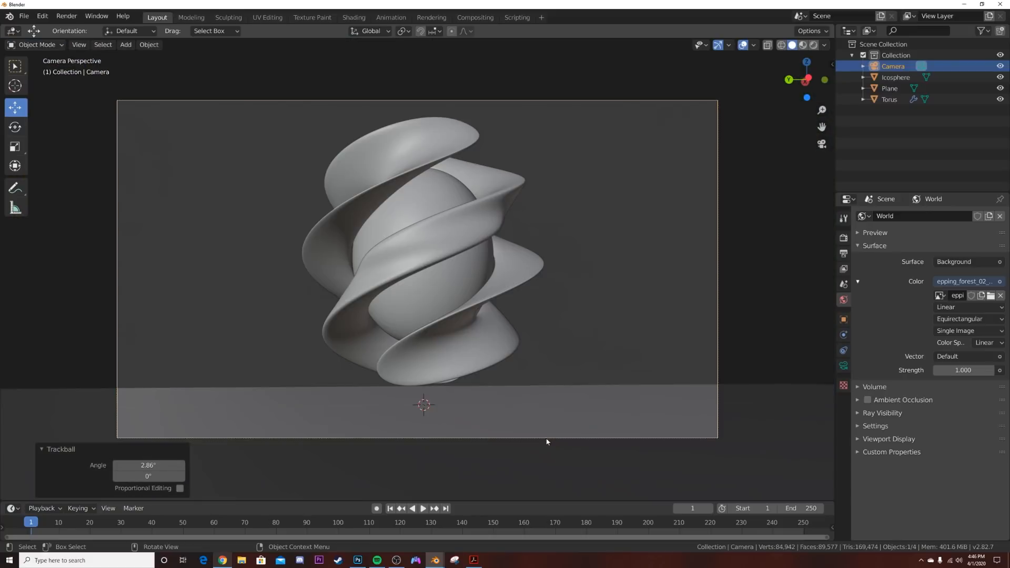
middle_drag(616, 337, 595, 353)
click(595, 352)
key(Tab)
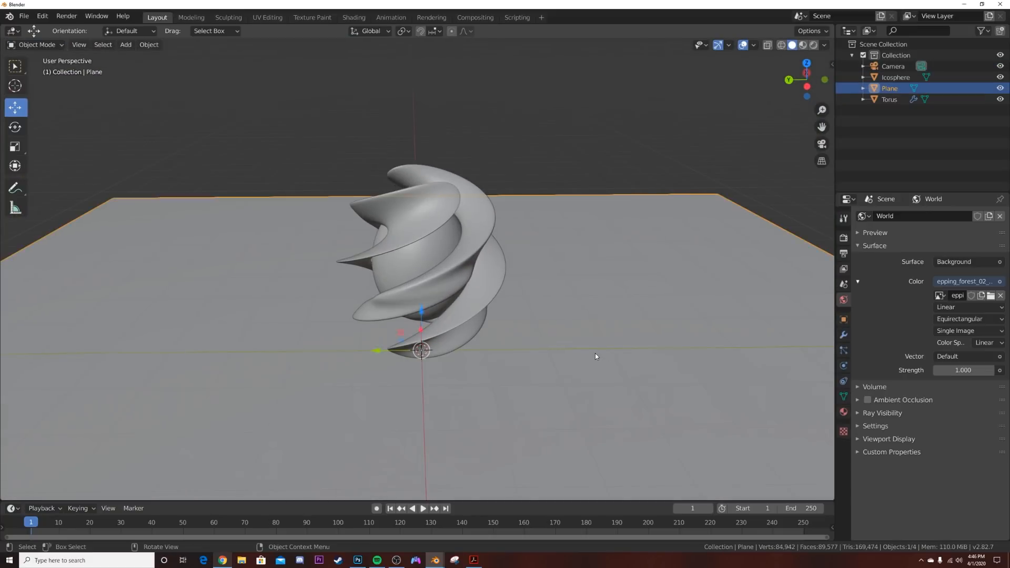
key(Tab)
click(843, 334)
click(924, 217)
click(889, 276)
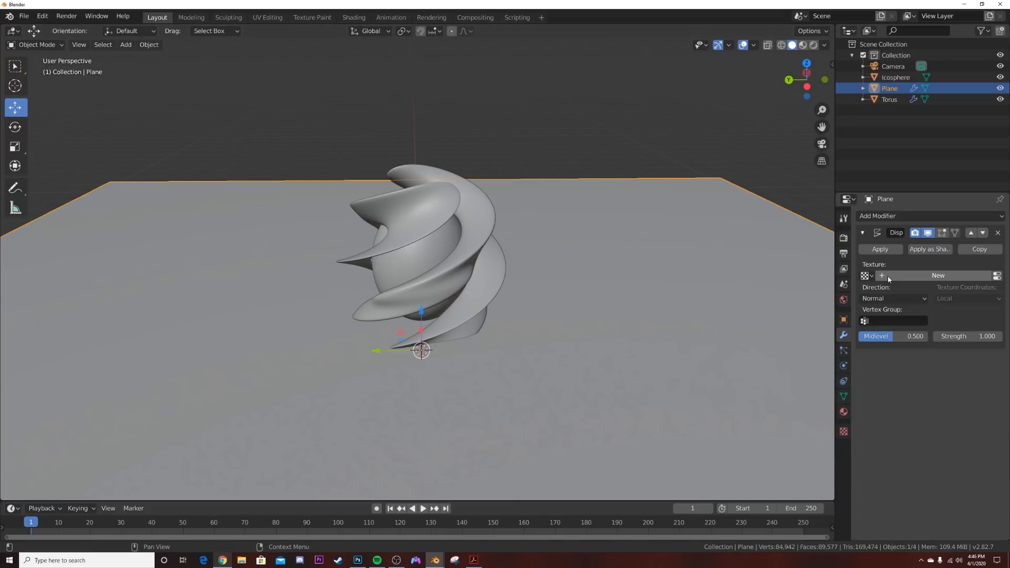
Give the plane's Displace modifier a new Clouds texture with size 2.00 and depth 24, then return to the camera view.
click(939, 276)
click(997, 277)
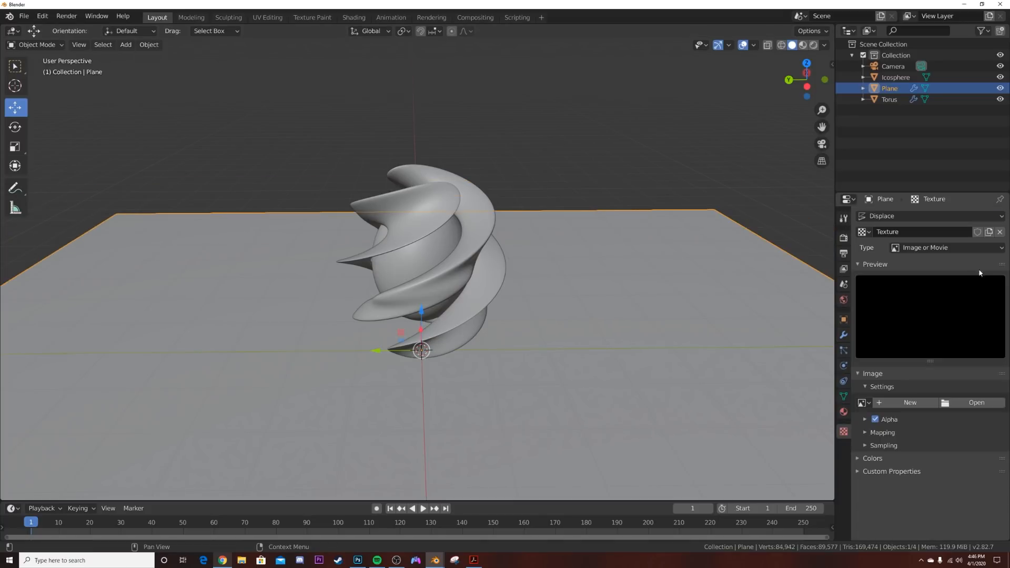
click(940, 248)
click(940, 285)
drag(959, 451, 1002, 437)
middle_drag(530, 374, 529, 347)
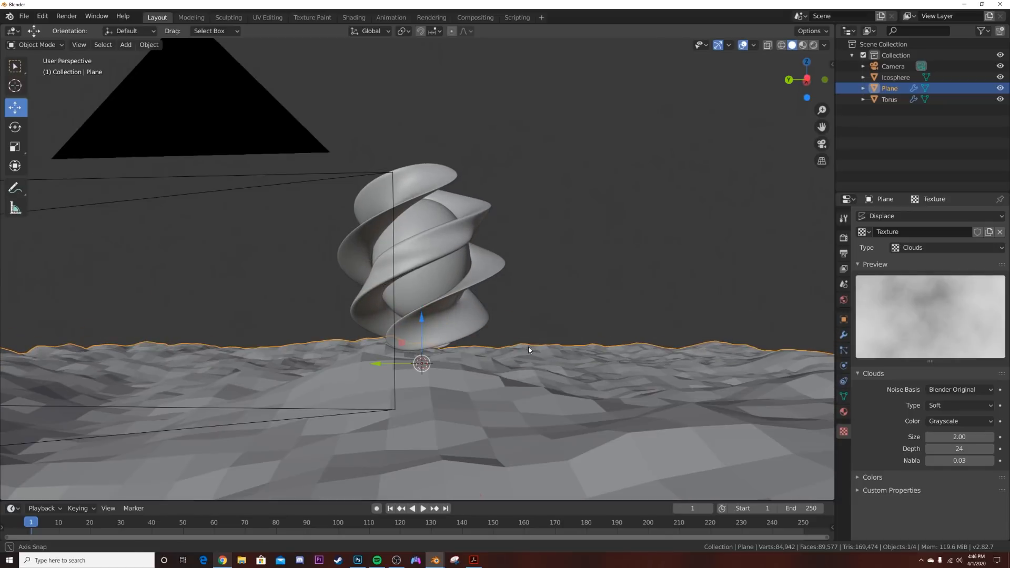
key(KP_0)
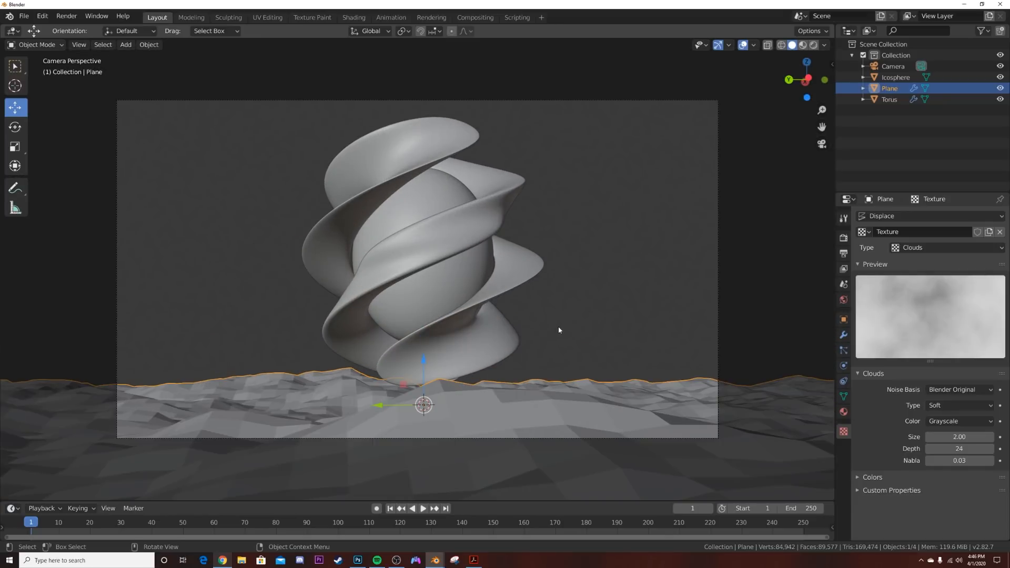
Add a Subdivision Surface modifier to the plane and place it above the Displace modifier in the stack.
click(843, 335)
click(890, 216)
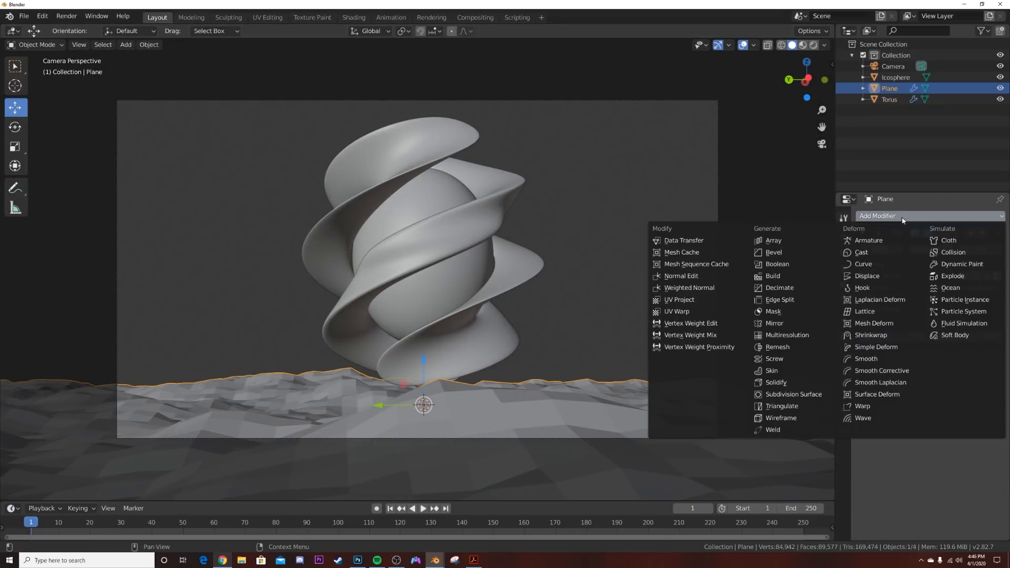
click(796, 398)
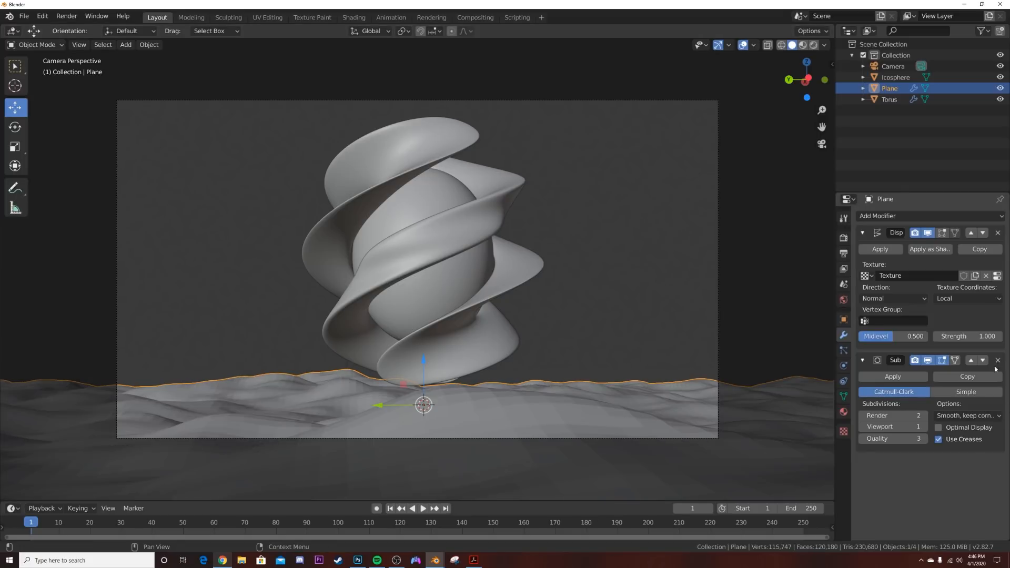
click(973, 361)
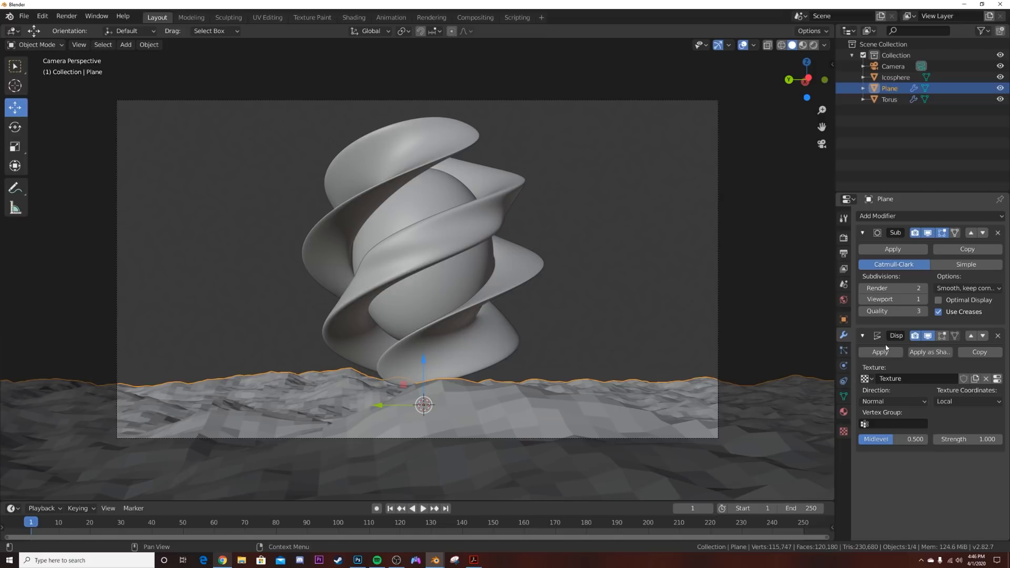
Set the plane's viewport subdivisions to 3 and shade the plane smooth.
click(925, 299)
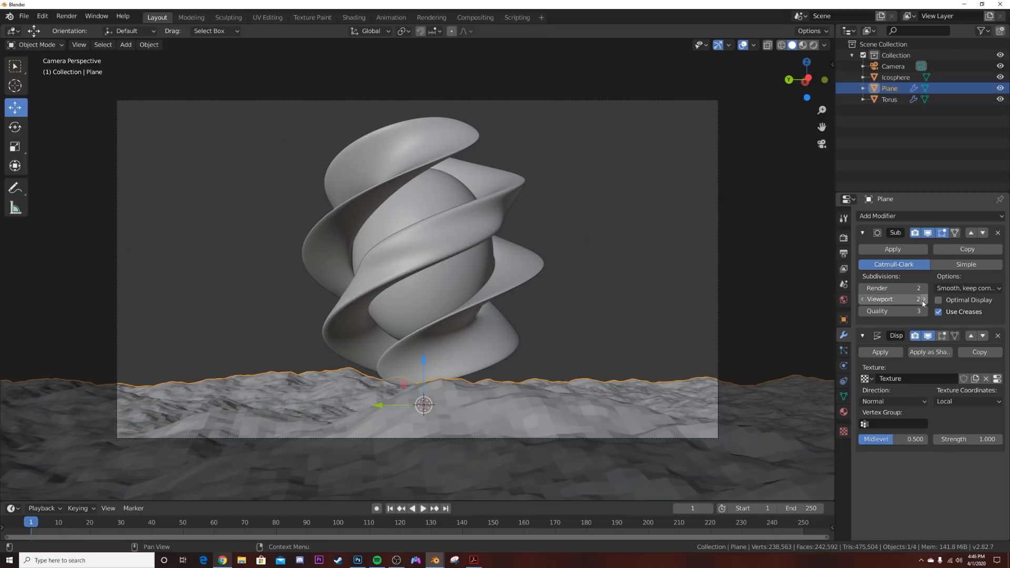
click(927, 299)
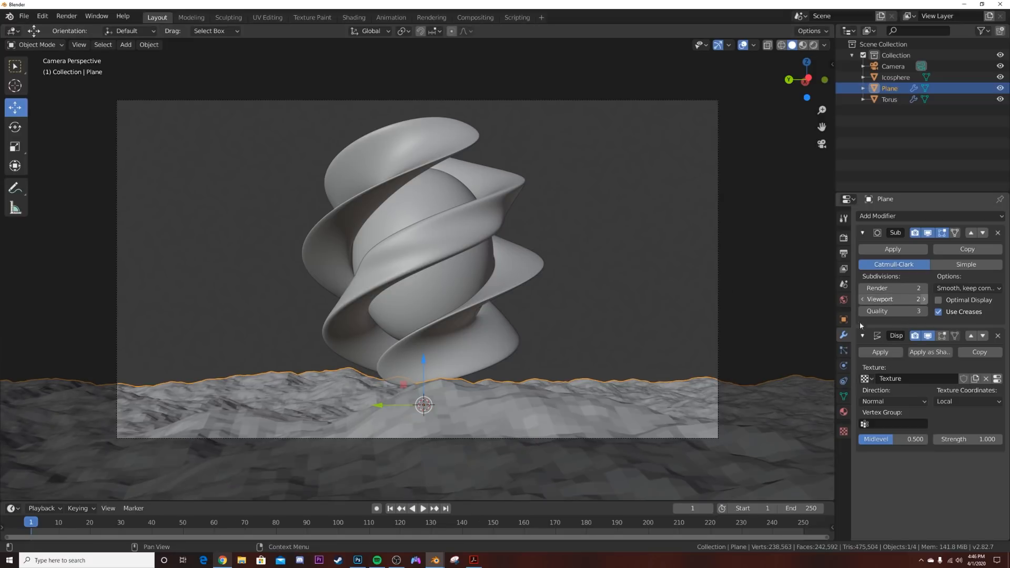
right_click(671, 270)
click(671, 267)
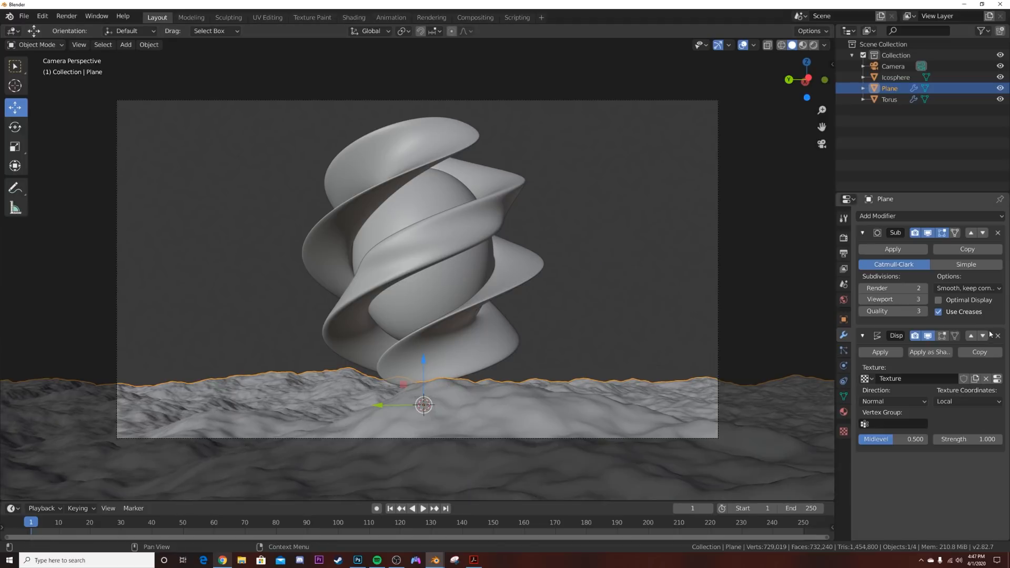
Set the Clouds texture depth to 0 and the plane's viewport subdivisions to 1.
click(998, 380)
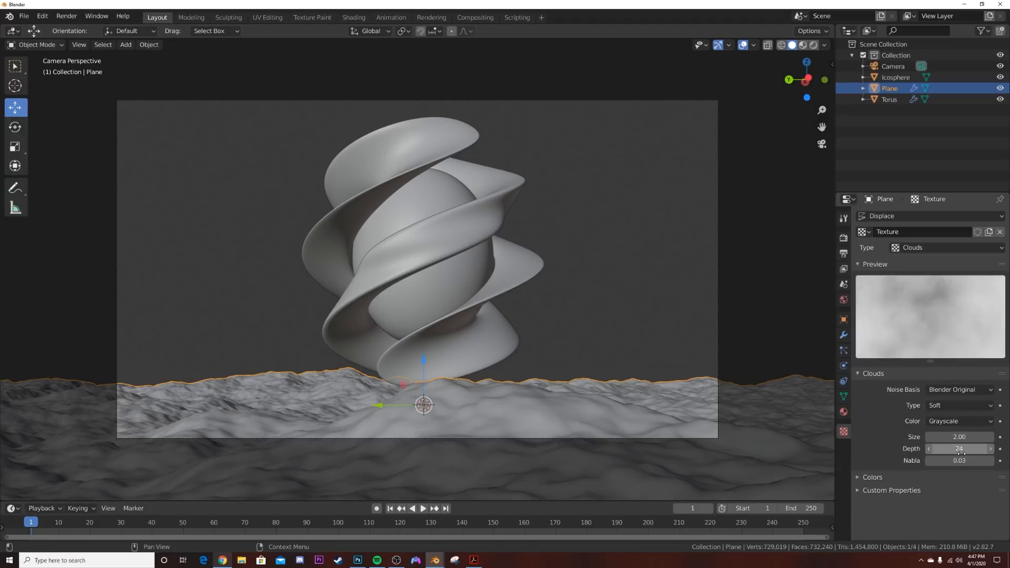
drag(960, 449, 930, 449)
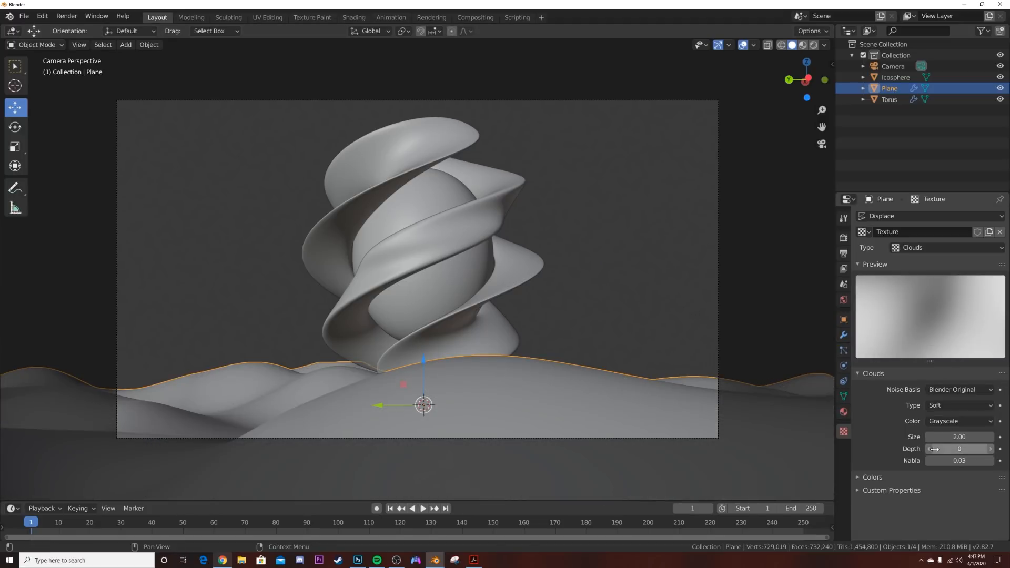
click(846, 335)
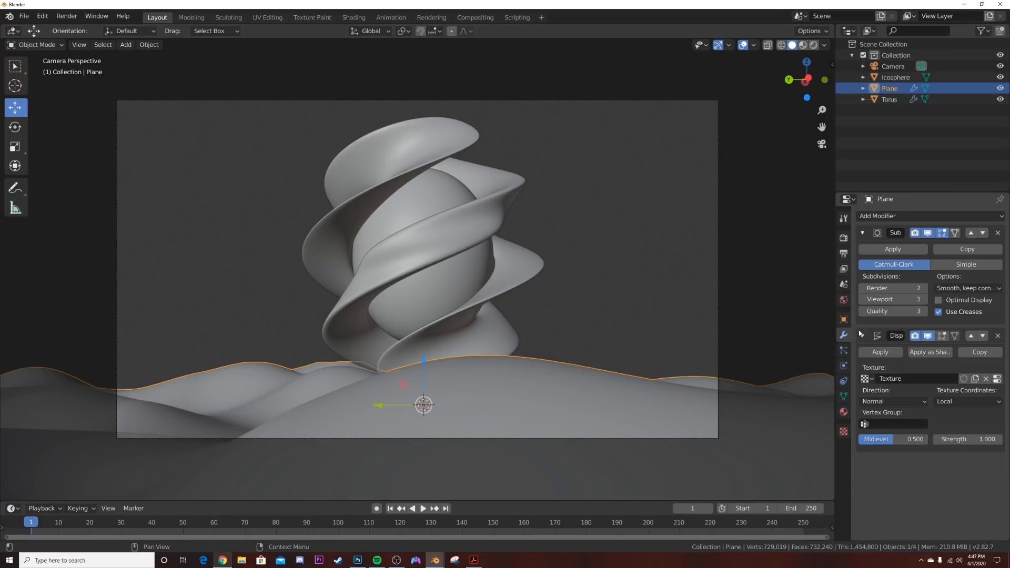
click(861, 299)
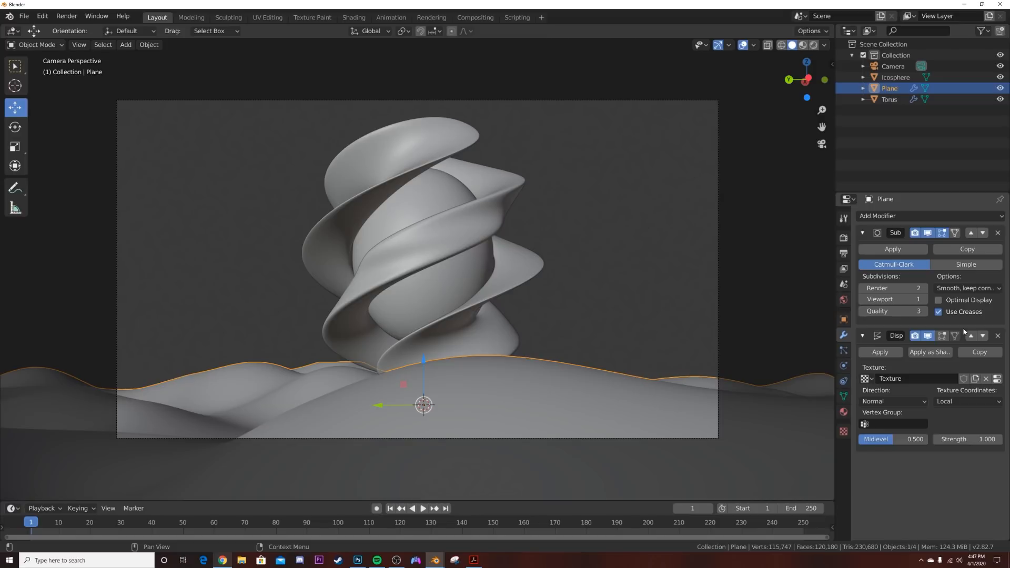
Set the Displace strength to 0.700 and rotate the plane to 9.5° around Z.
drag(967, 439, 953, 439)
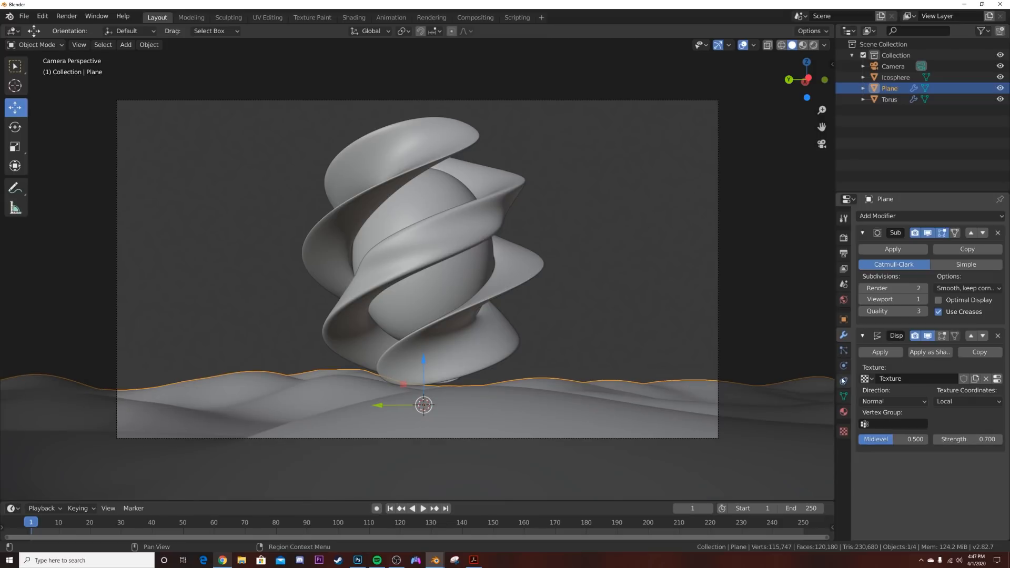
click(843, 321)
drag(954, 307, 971, 307)
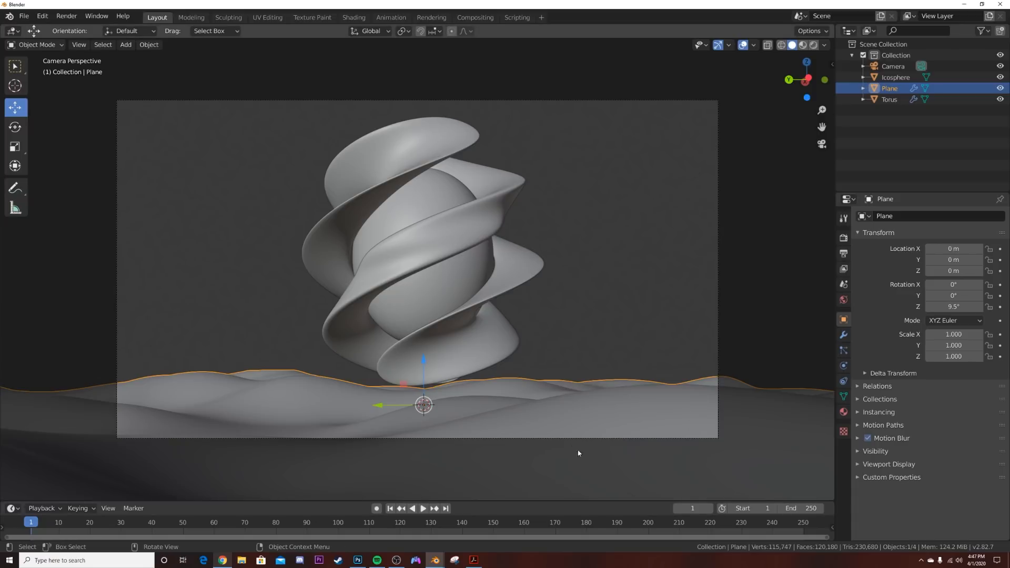
Switch to the Shading workspace, look through the camera, and create a new material for the floor plane.
click(353, 18)
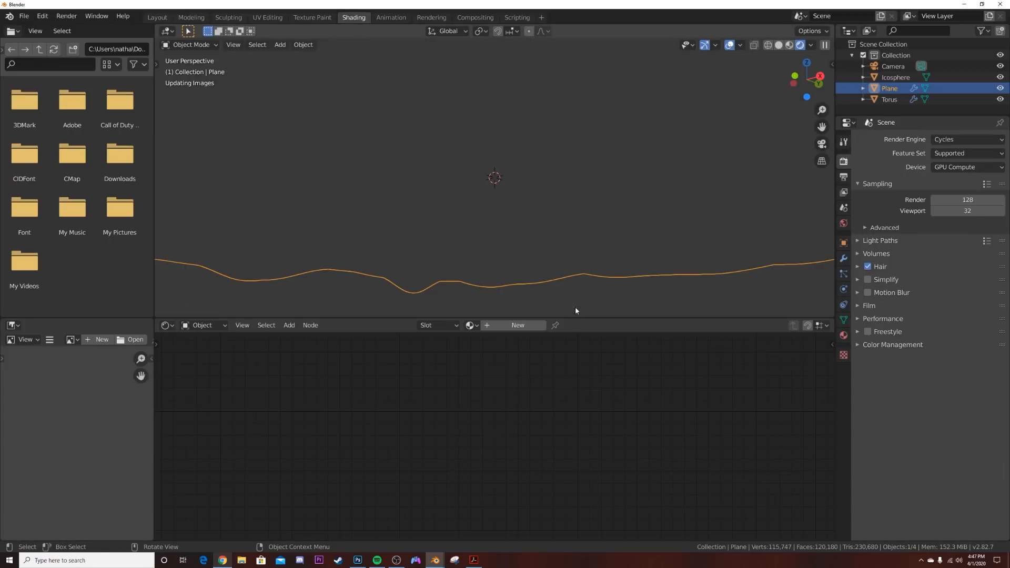
key(KP_0)
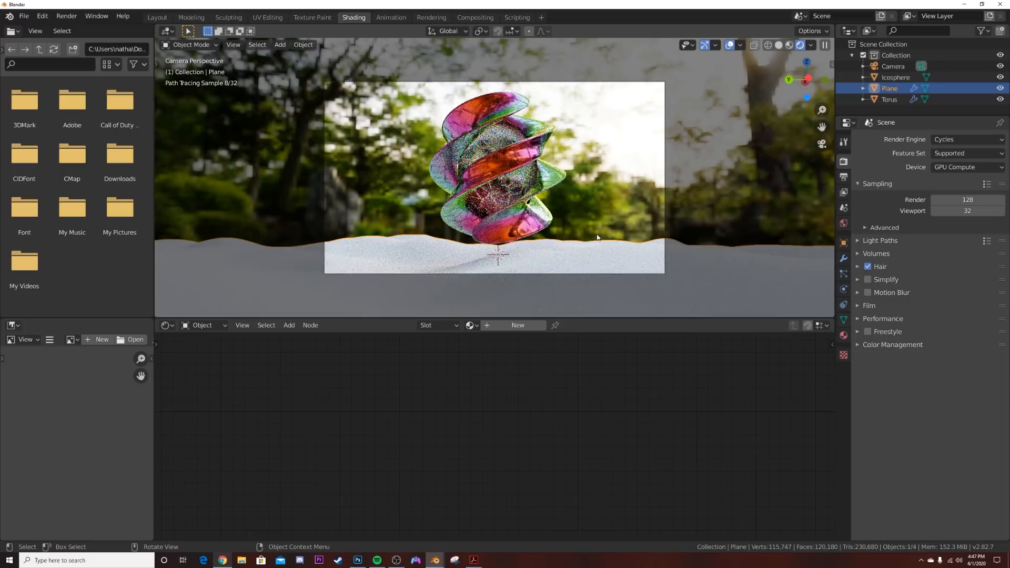
click(519, 326)
key(Home)
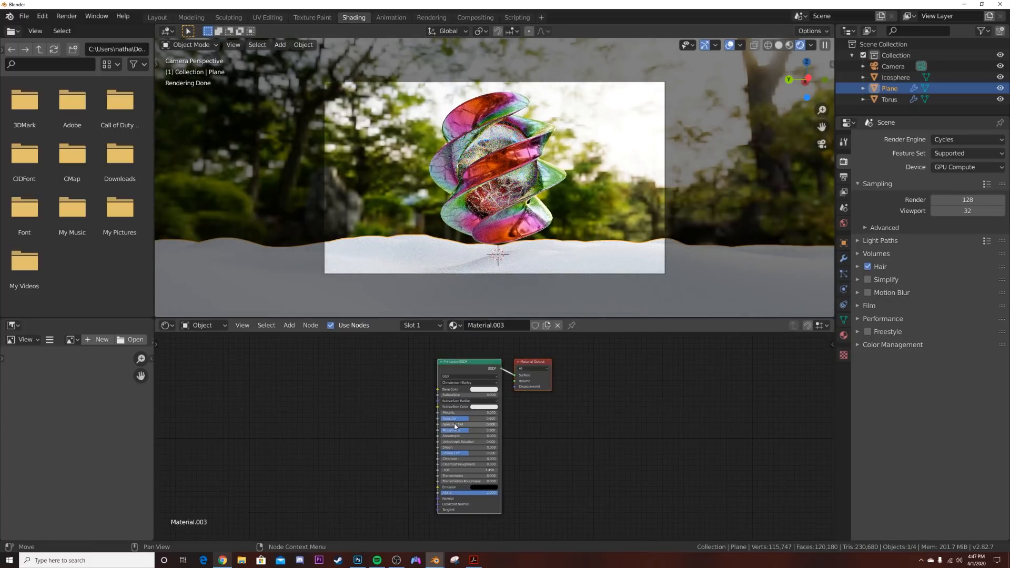
scroll(456, 426, up, 4)
middle_drag(475, 456, 490, 465)
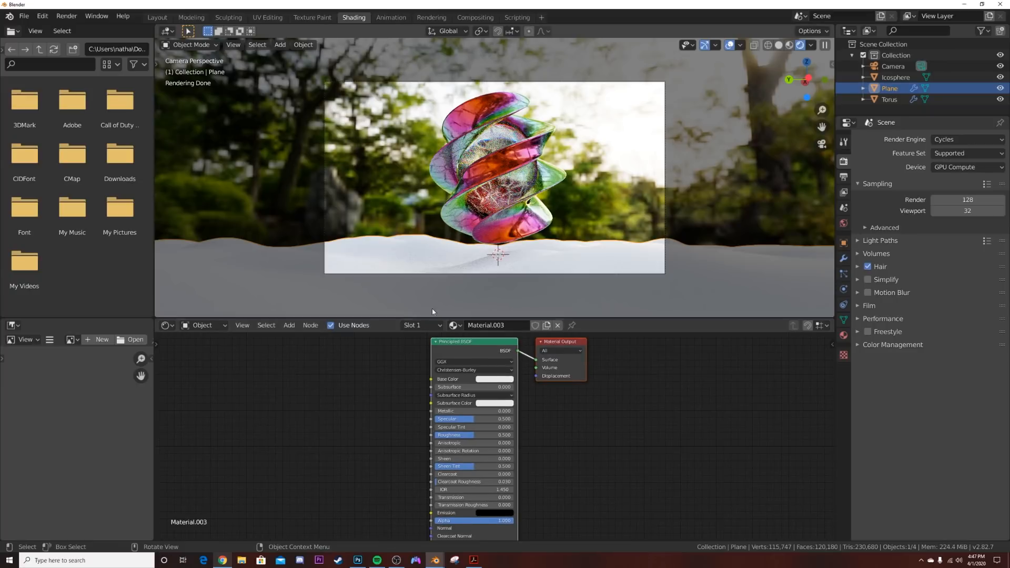
Copy the rainbow ColorRamp from the torus material into the plane's material and connect its Color to Base Color.
click(485, 222)
scroll(301, 447, down, 5)
click(376, 397)
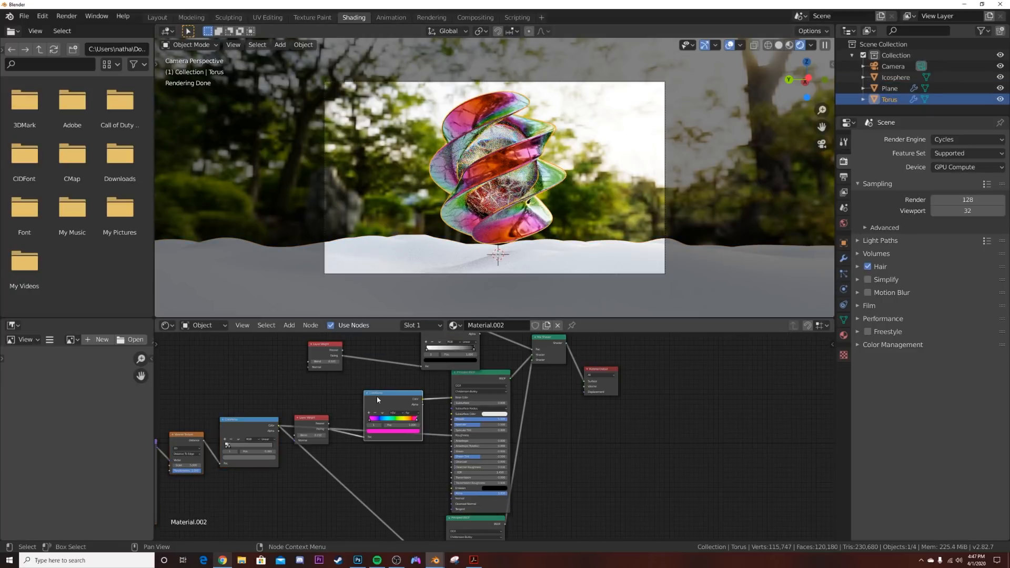
click(540, 269)
key(ctrl+v)
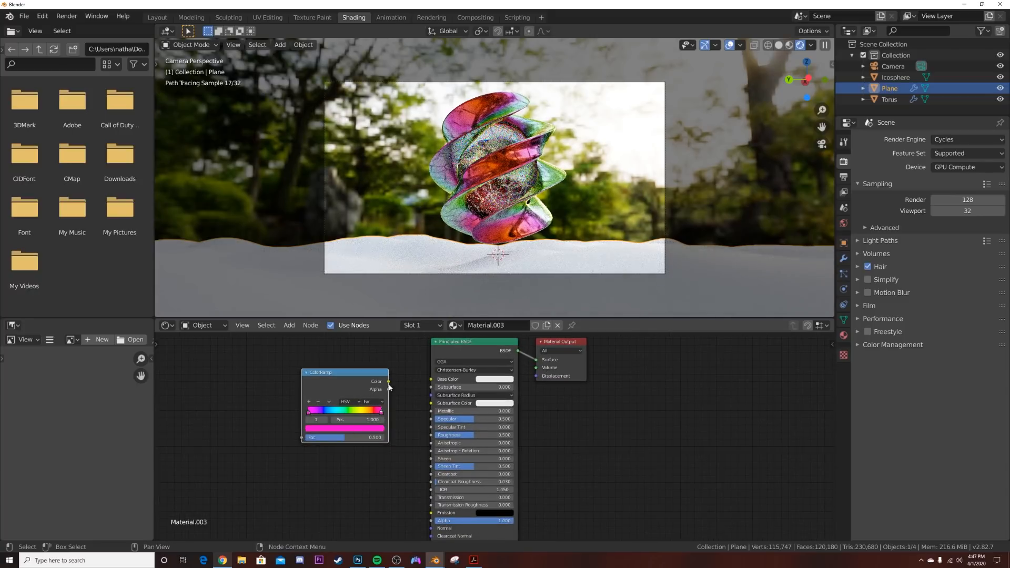
drag(389, 382, 431, 379)
Add a Noise Texture node before the plane's ColorRamp, with Mapping and Texture Coordinate nodes attached.
middle_drag(265, 400, 352, 408)
key(shift+a)
text(noi)
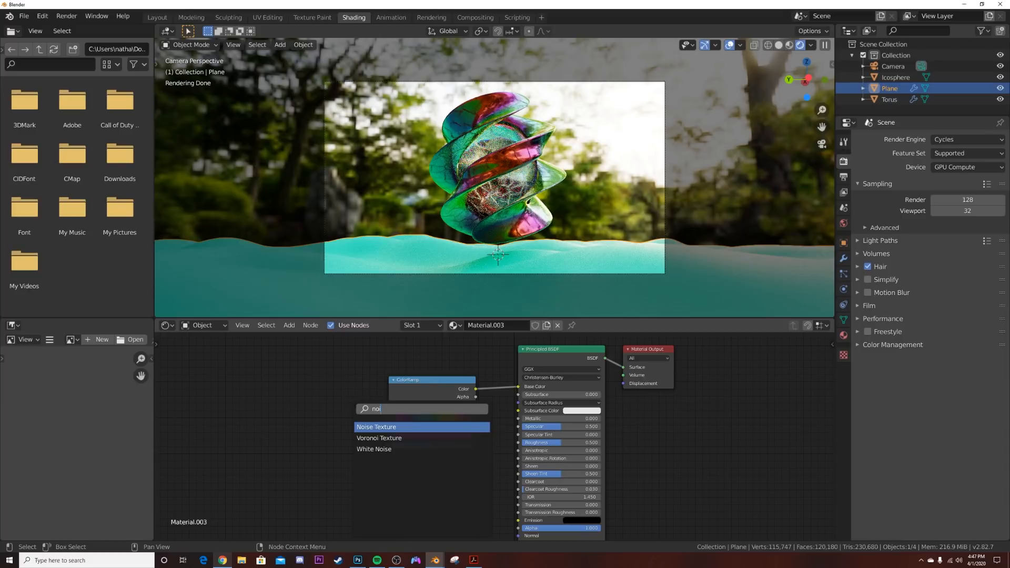
click(367, 427)
click(280, 395)
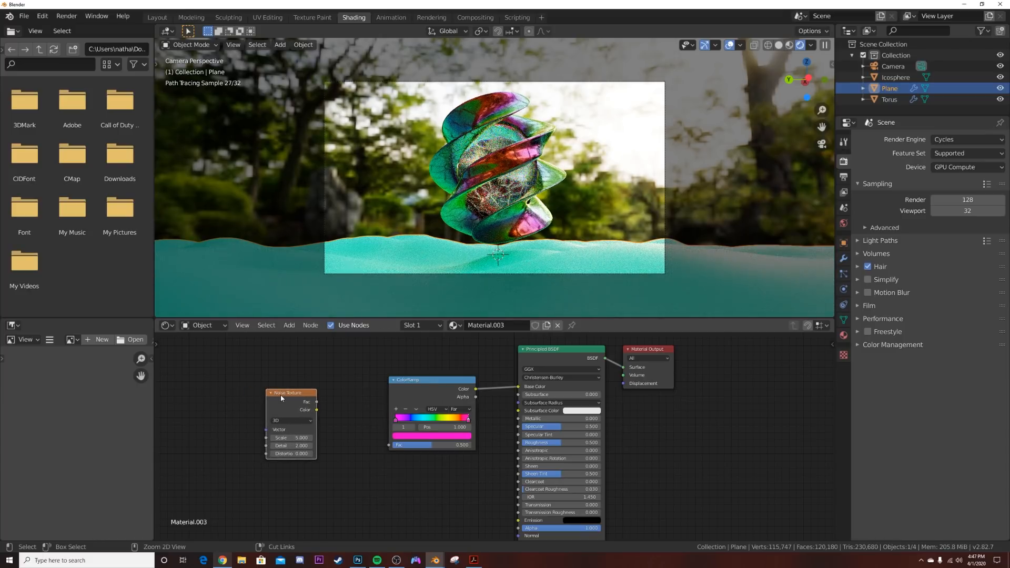
key(ctrl+t)
Connect the Noise Texture's Fac output to the ColorRamp's Fac input and set the noise scale to 1.450.
middle_drag(313, 452, 360, 433)
drag(415, 408, 489, 451)
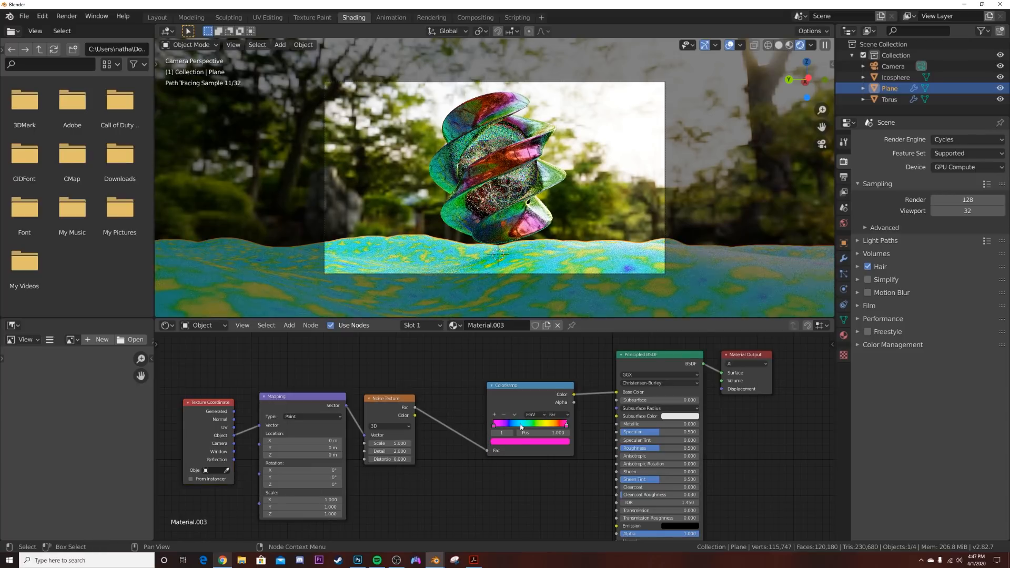
drag(394, 443, 340, 444)
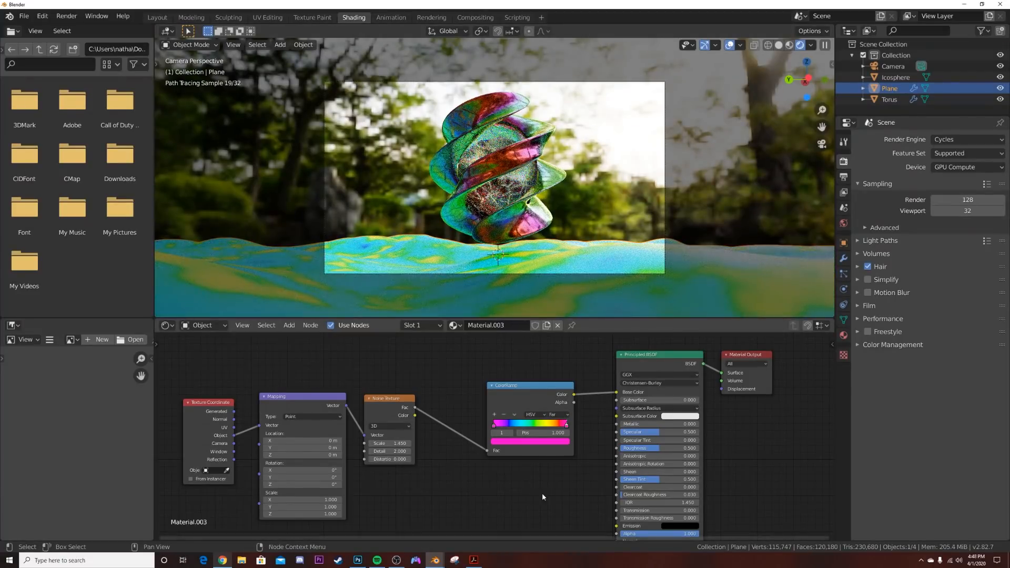
Add a Bump node beside the Principled BSDF's Normal input in the plane's material.
middle_drag(542, 494, 511, 438)
key(shift+a)
click(495, 427)
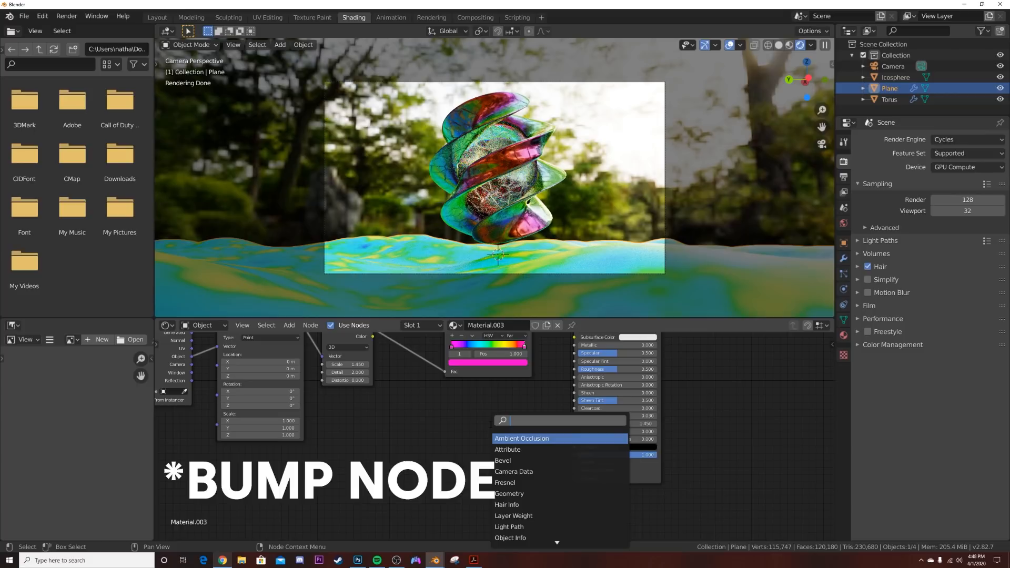
text(bum)
click(545, 439)
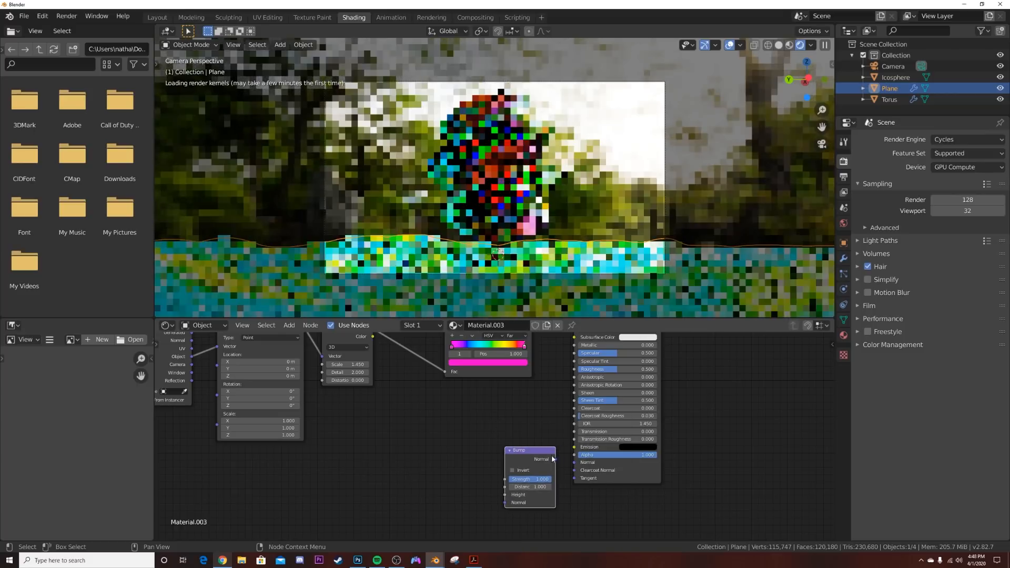
Connect the Bump node's Normal output to the Principled BSDF's Normal and the Noise Texture's Fac to the Bump's Height.
click(554, 457)
drag(554, 457, 574, 464)
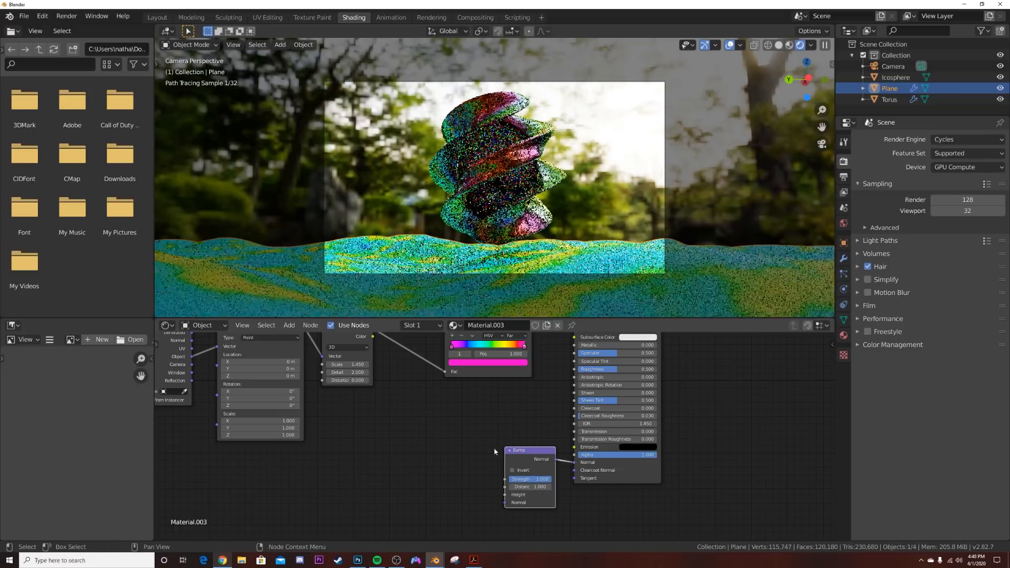
middle_drag(391, 356, 394, 390)
drag(376, 364, 508, 529)
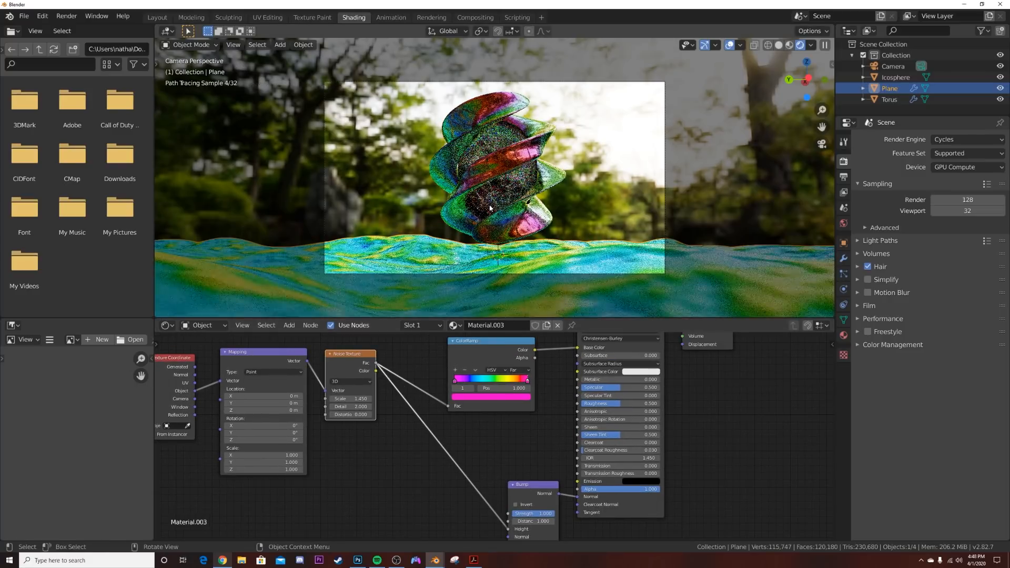
Set the Detail of the plane's Noise Texture to 3.800.
scroll(546, 257, up, 4)
scroll(545, 258, down, 2)
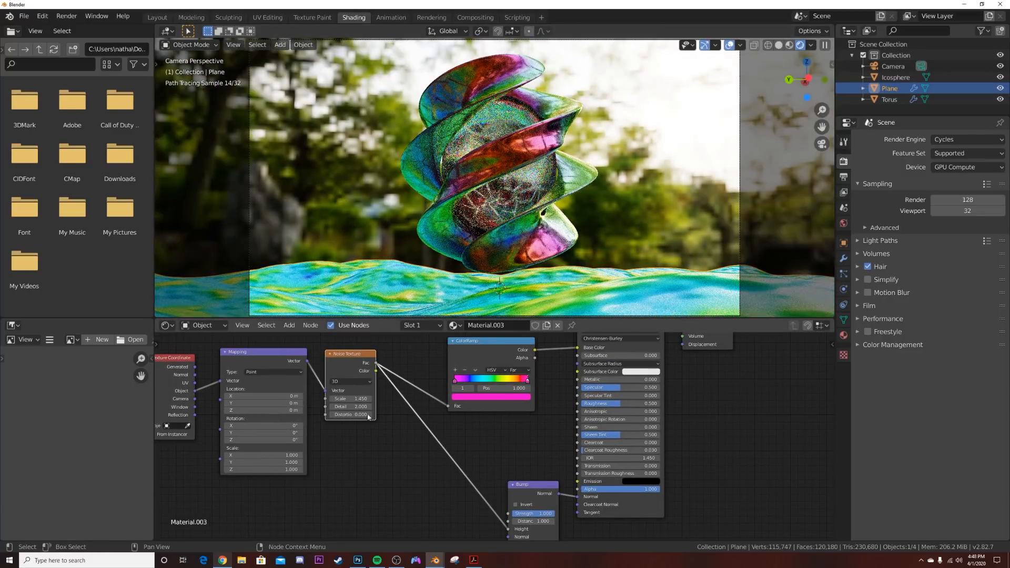
drag(362, 407, 391, 407)
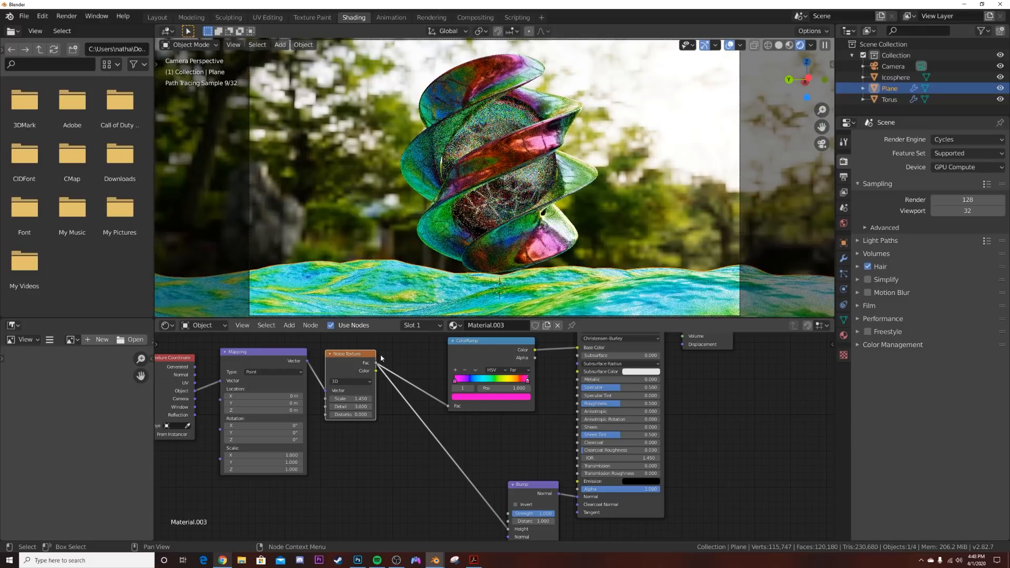
Insert a Hue Saturation Value node between the plane's ColorRamp and Base Color, with Hue set to 0.120.
middle_drag(524, 422, 411, 476)
scroll(573, 299, down, 1)
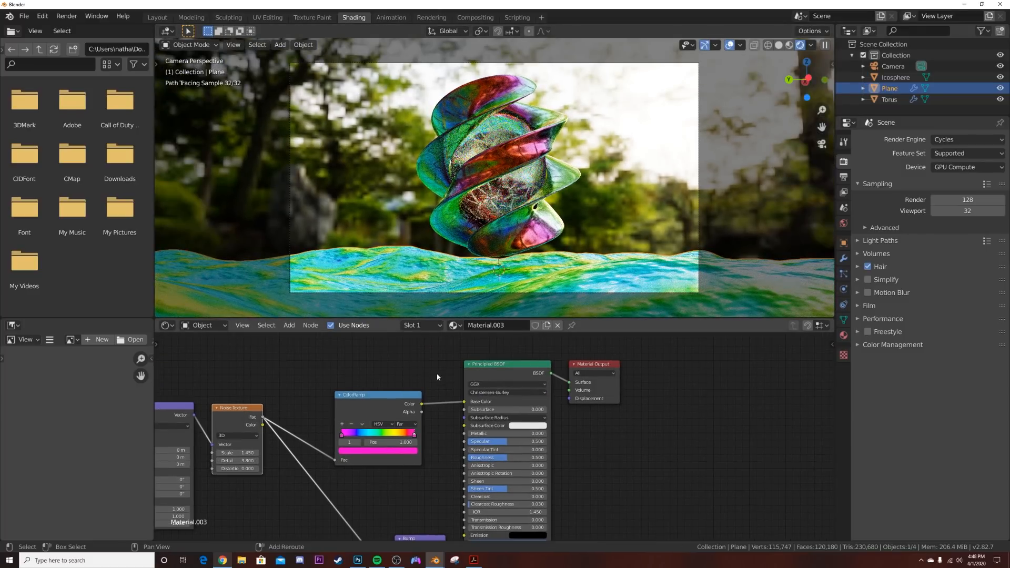
key(shift+a)
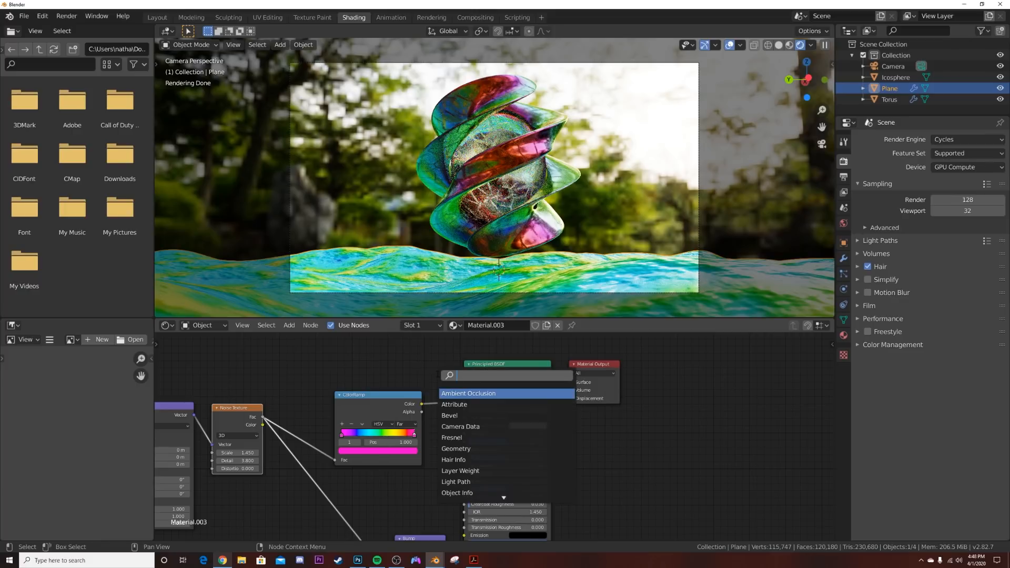
text(hu)
click(449, 393)
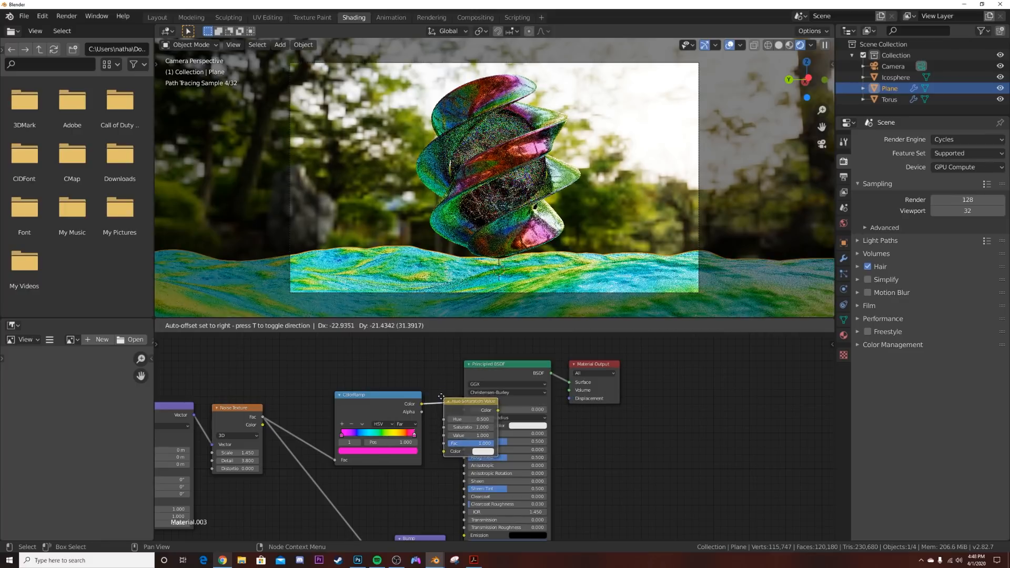
click(437, 389)
drag(476, 412, 426, 412)
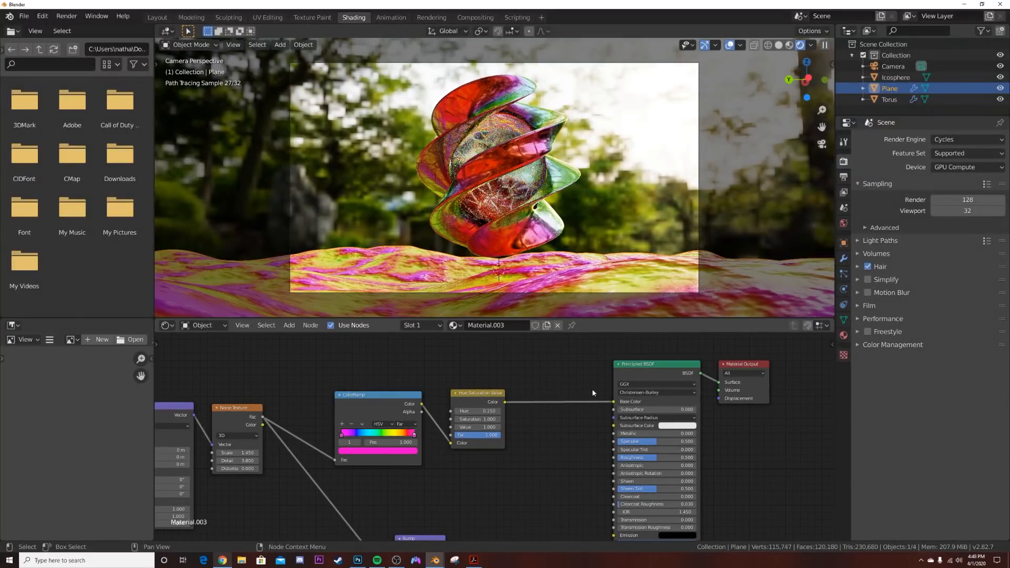
mouse_move(476, 411)
mouse_down()
mouse_move(461, 411)
mouse_move(474, 411)
mouse_up()
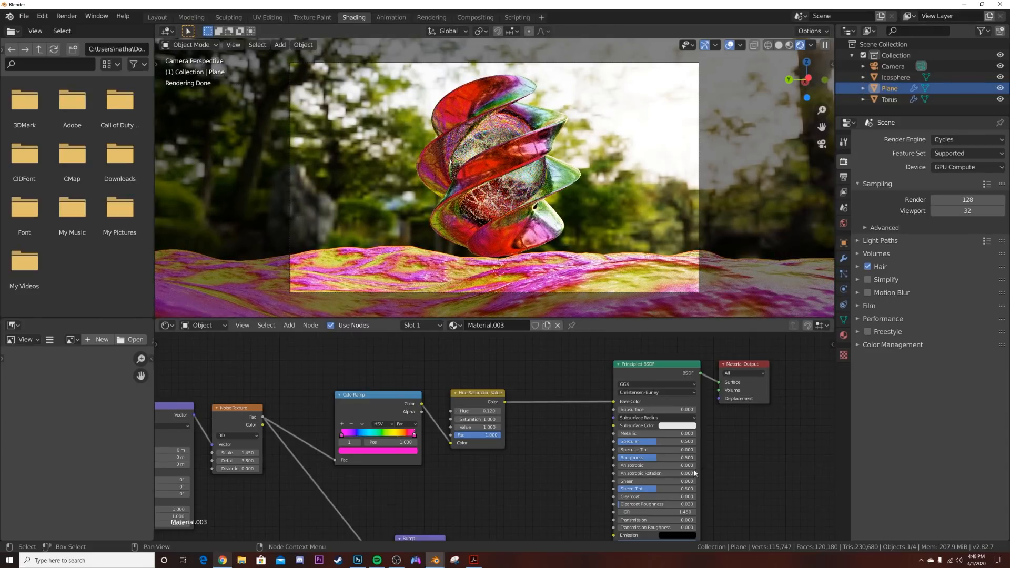
Raise the plane's Principled Roughness to 1.000 and set both Saturation and Value to 0.900 in the Hue Saturation Value node.
drag(636, 457, 698, 461)
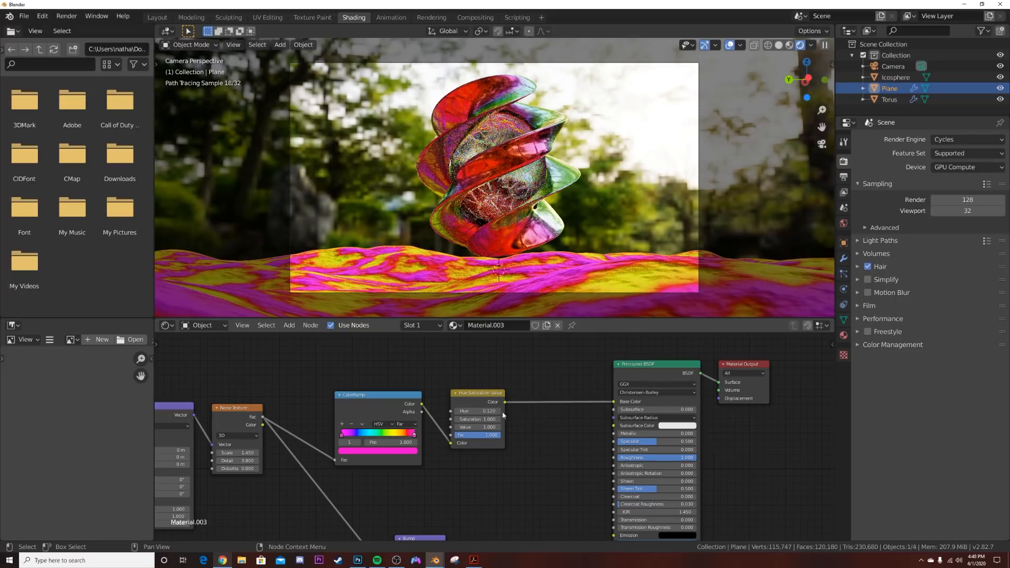
drag(486, 419, 473, 428)
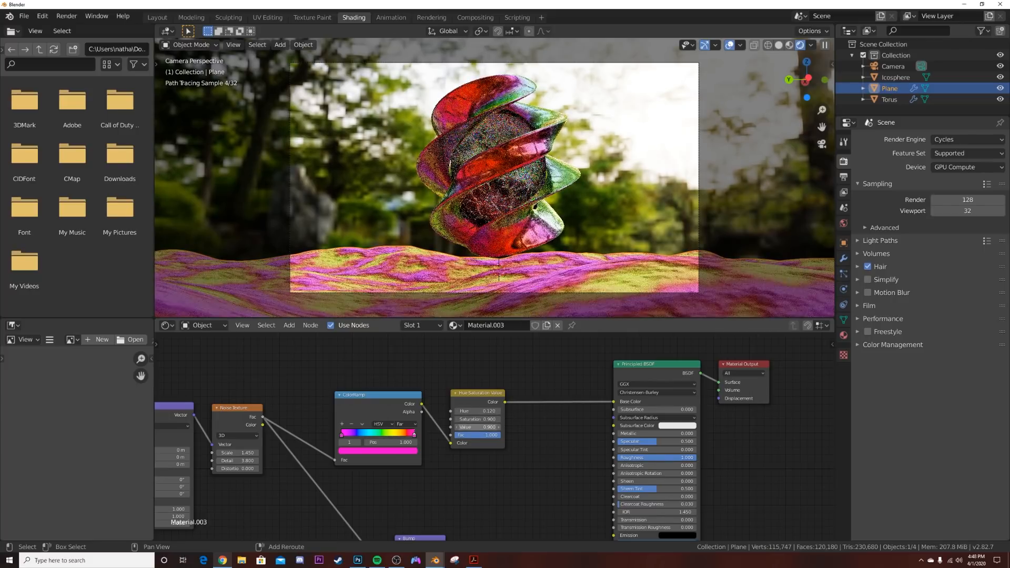
key(z)
click(614, 160)
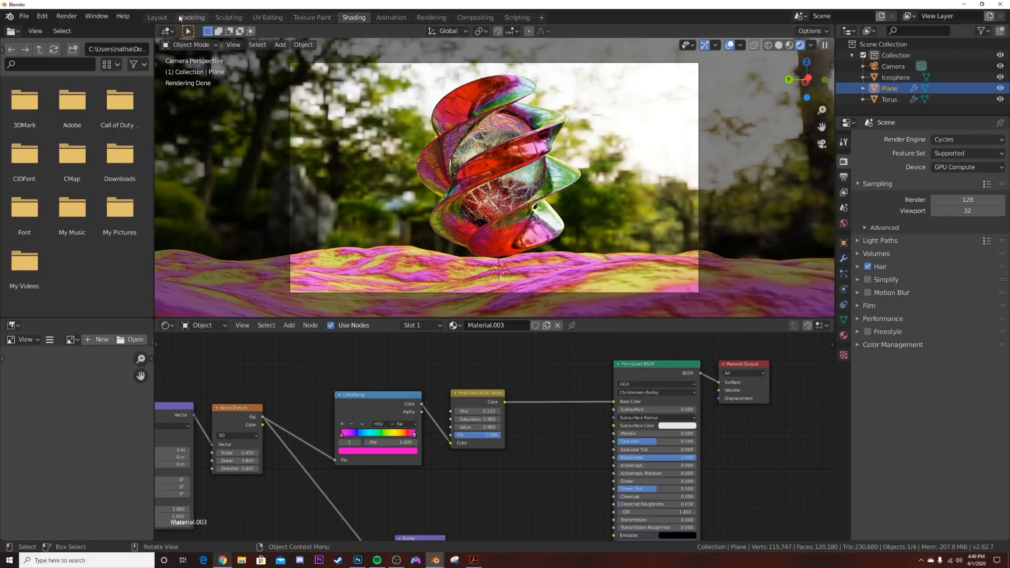
Return to the Layout workspace and switch to Chrome to open unsplash.com in a new browser tab.
click(157, 17)
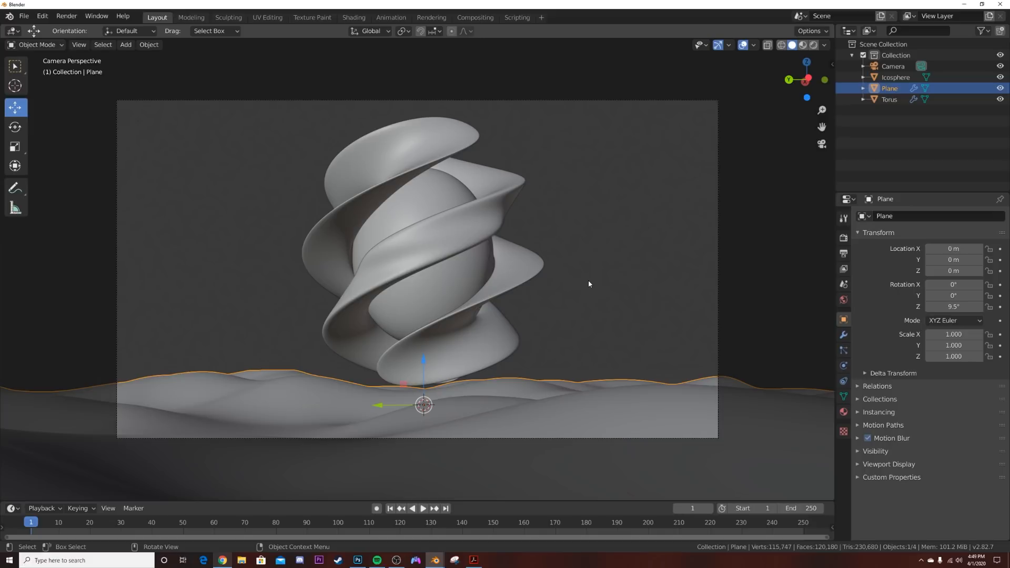
click(223, 561)
click(103, 7)
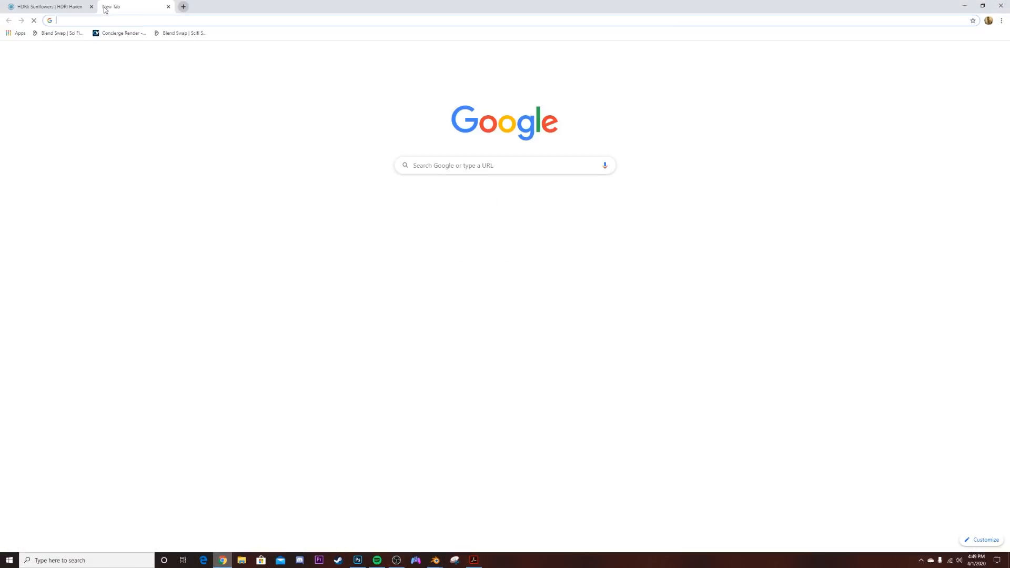
text(un)
key(Return)
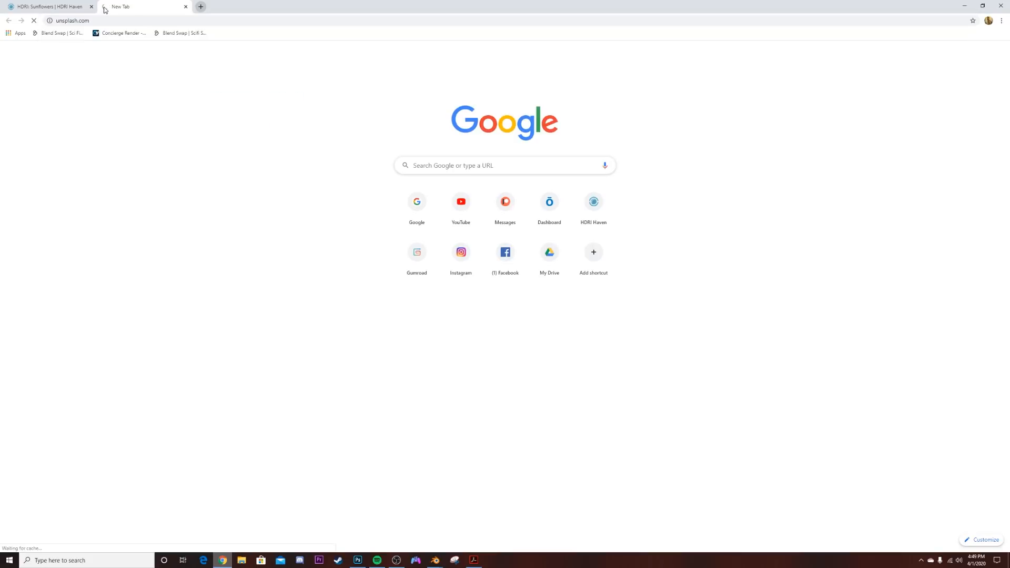
click(32, 7)
click(141, 8)
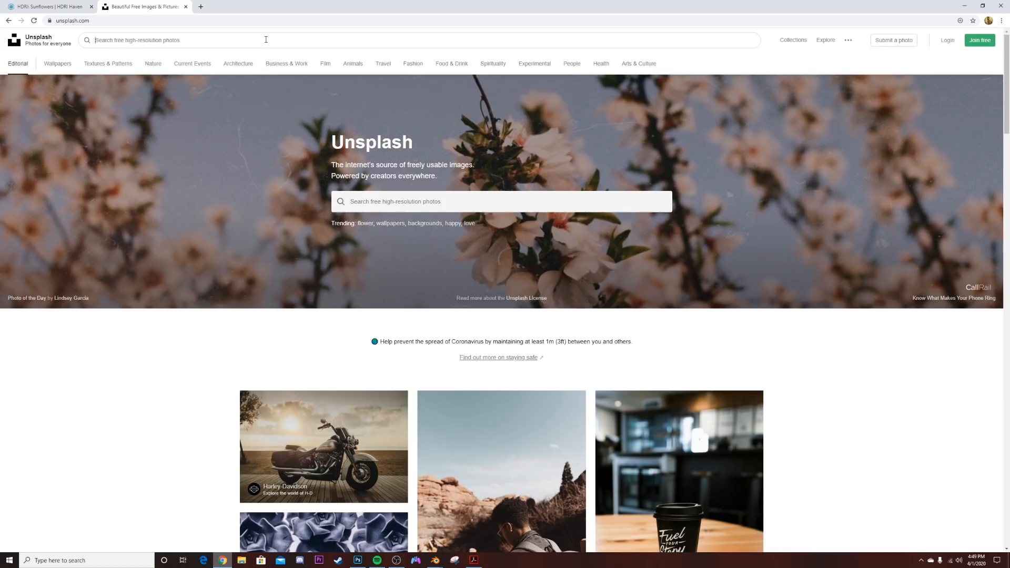
Search Unsplash for "sky" and browse the photos for a background, down to the time-lapsed cumulus clouds over a beach.
click(266, 40)
text(sky)
key(Return)
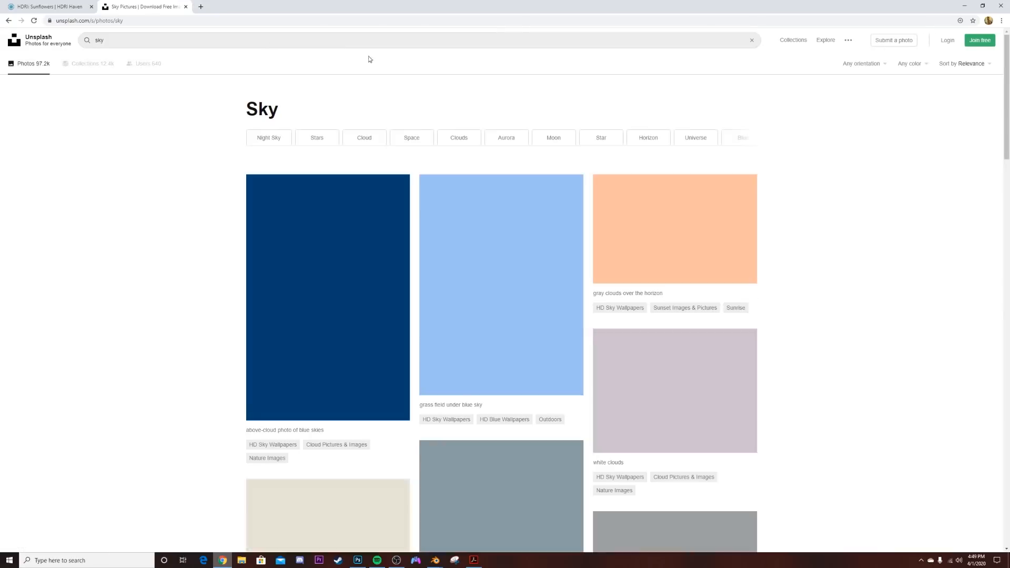
click(964, 6)
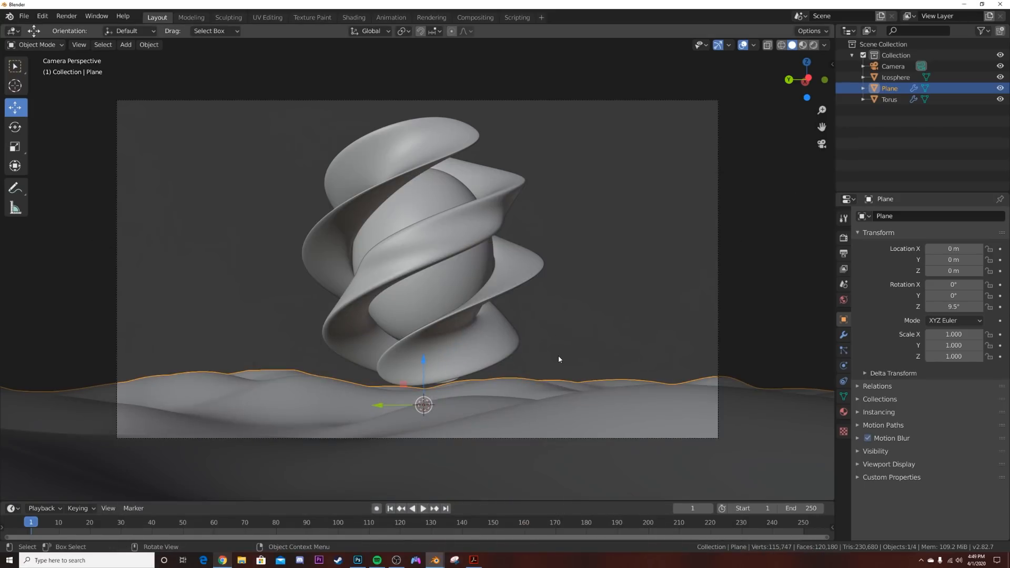
click(965, 6)
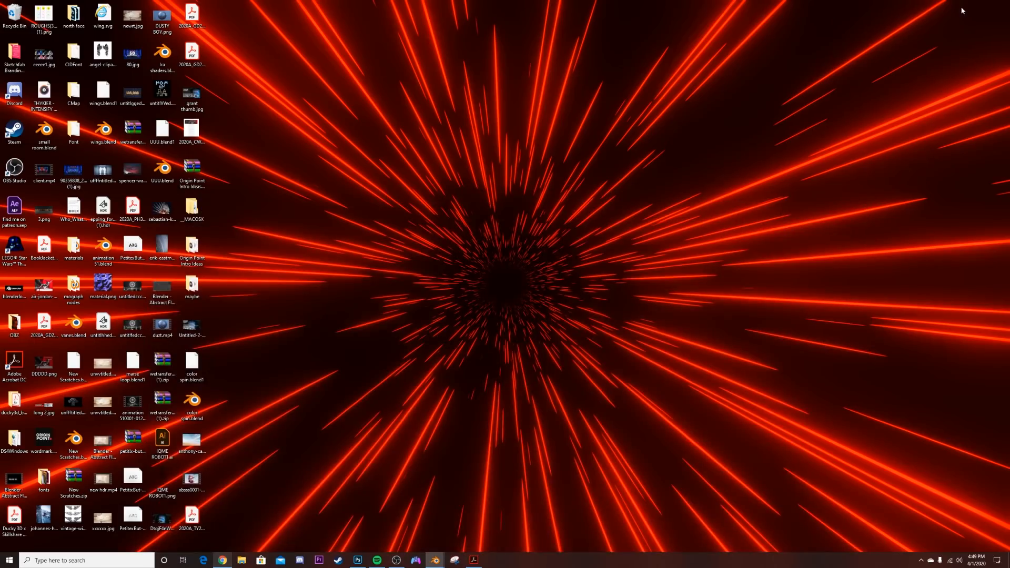
click(222, 561)
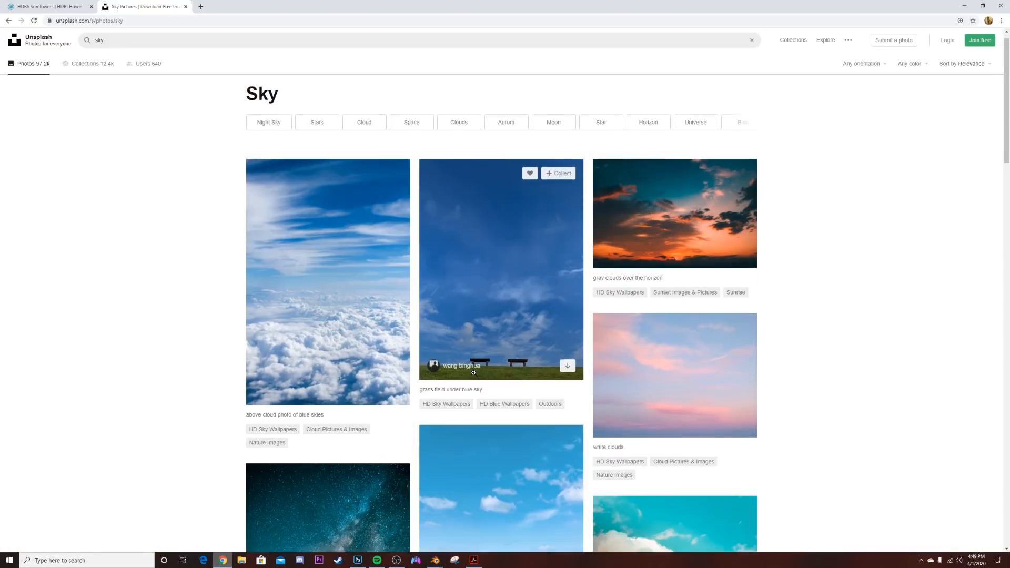
scroll(474, 342, down, 10)
scroll(474, 373, down, 9)
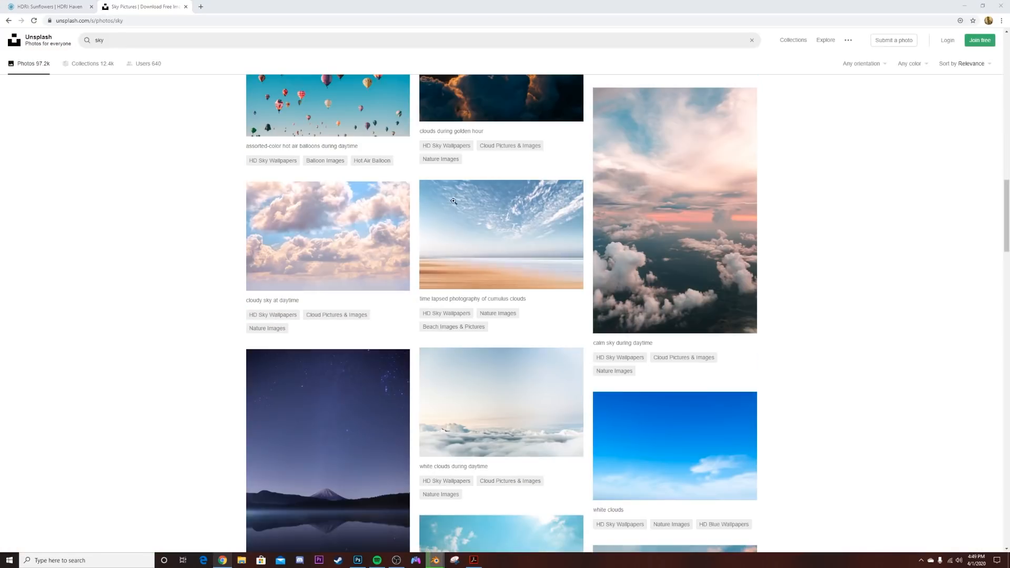
click(497, 232)
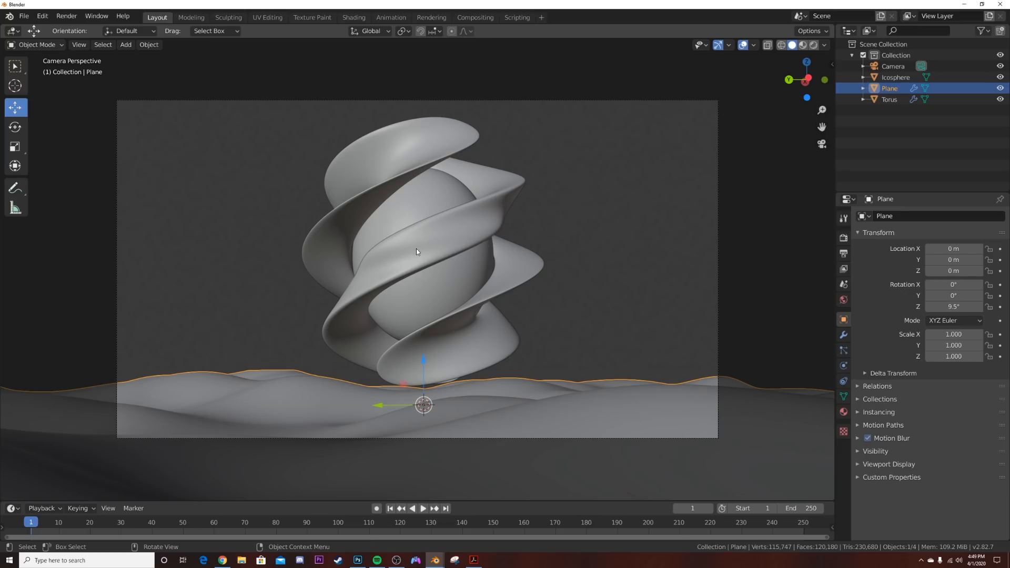
Back in Blender, look up the Import Images as Planes add-on in the Preferences by searching "imag".
click(416, 248)
click(41, 16)
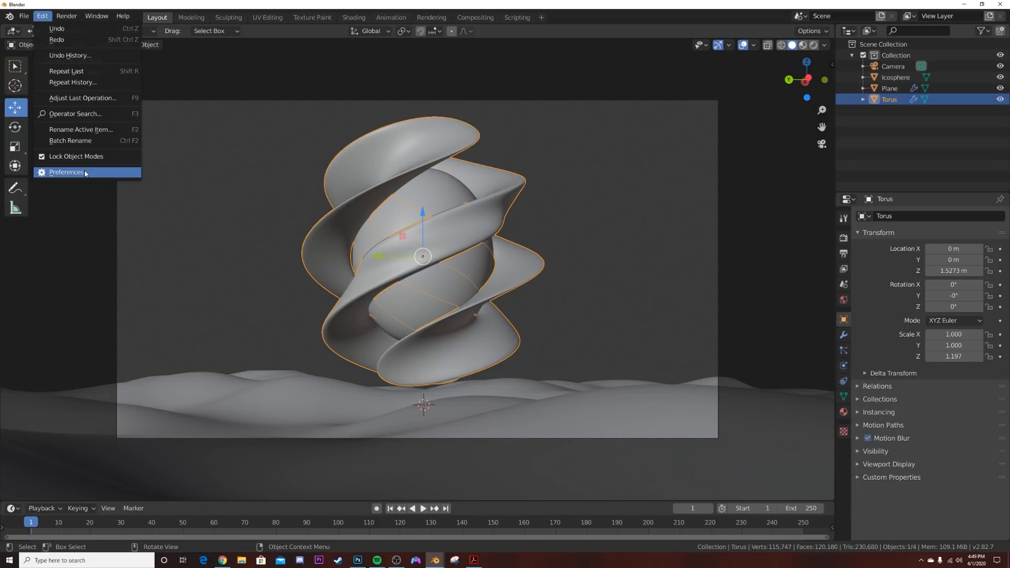
click(63, 173)
click(303, 60)
text(imag)
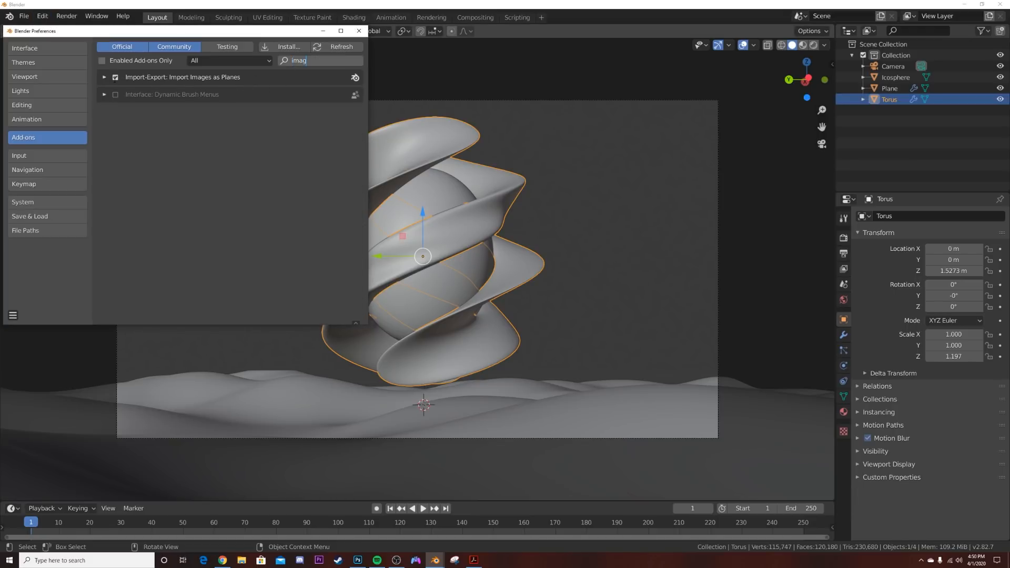
click(359, 31)
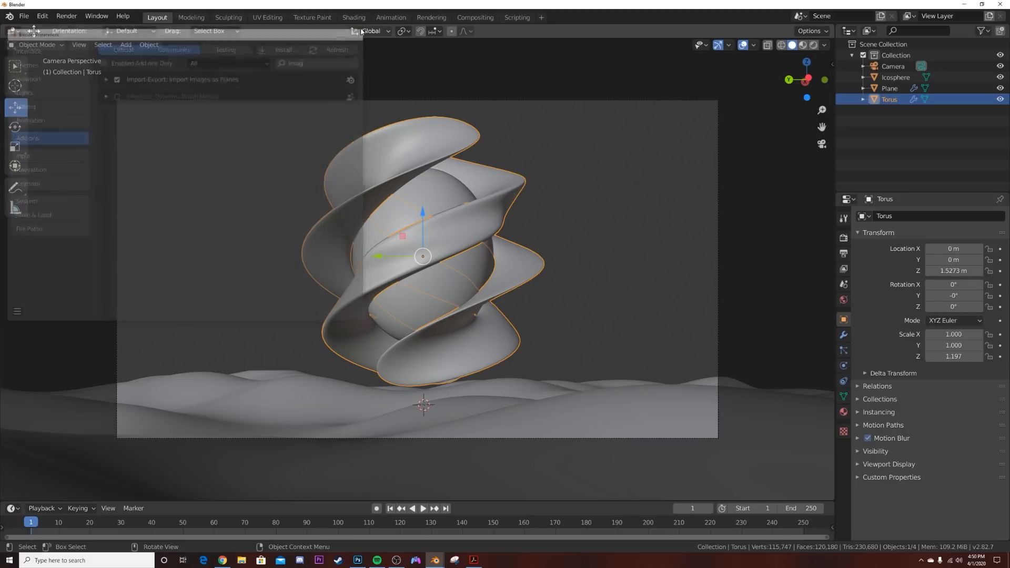
Import the downloaded Unsplash beach-sky photo from the Desktop as an image plane with the Emit material setting.
click(544, 197)
key(shift+a)
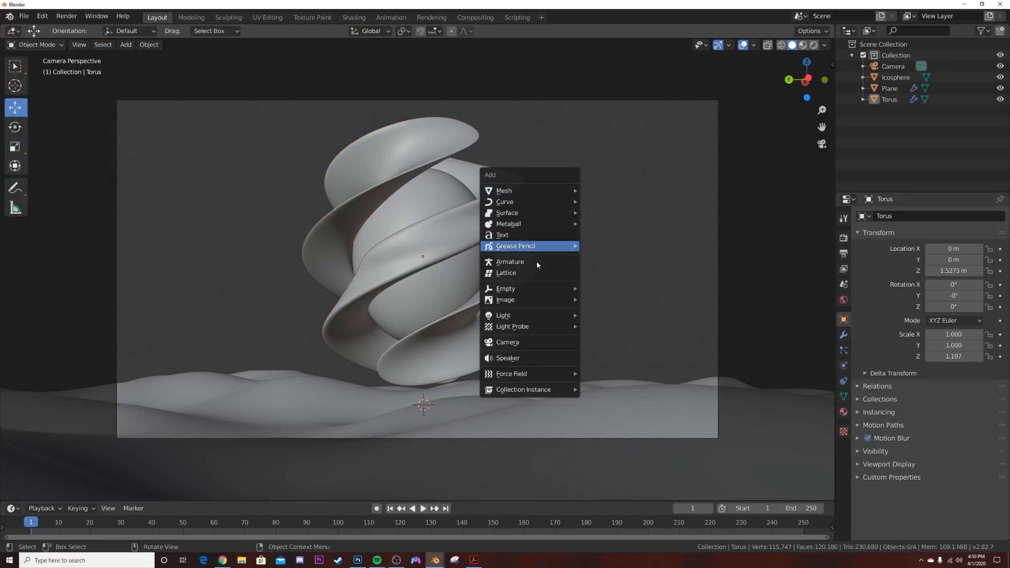
mouse_move(529, 298)
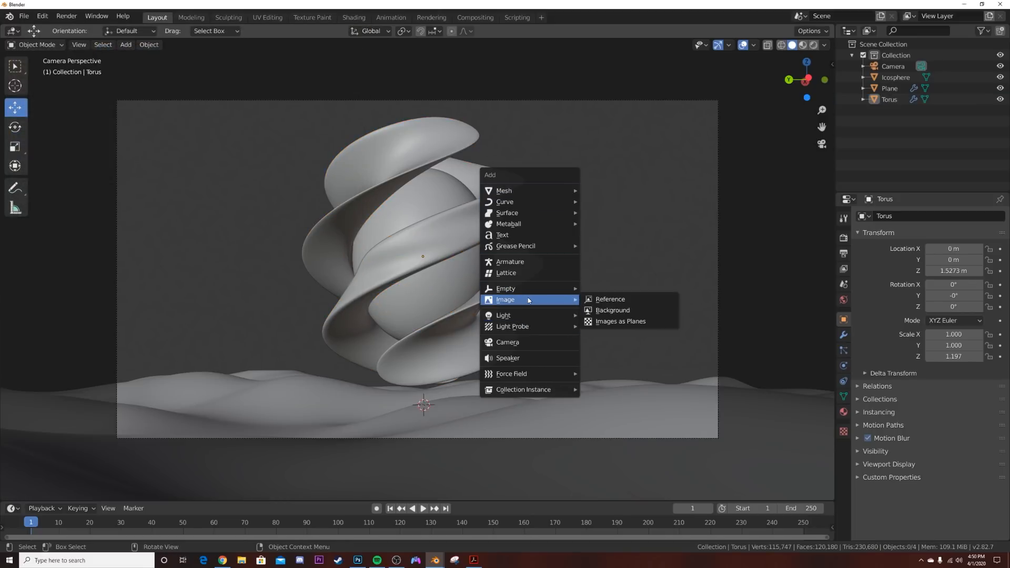
click(618, 326)
click(202, 338)
scroll(458, 315, down, 8)
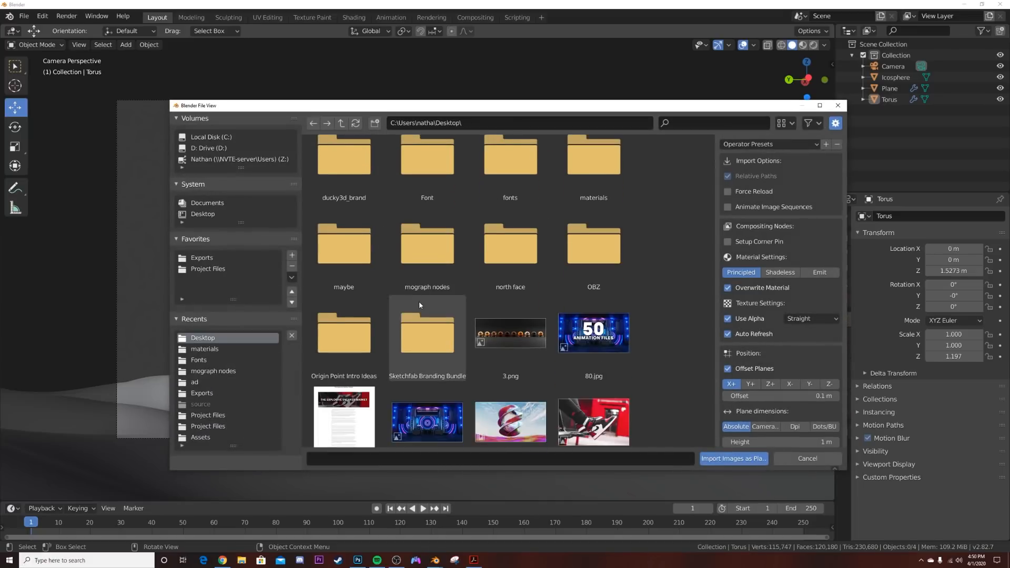
scroll(514, 299, down, 2)
click(516, 296)
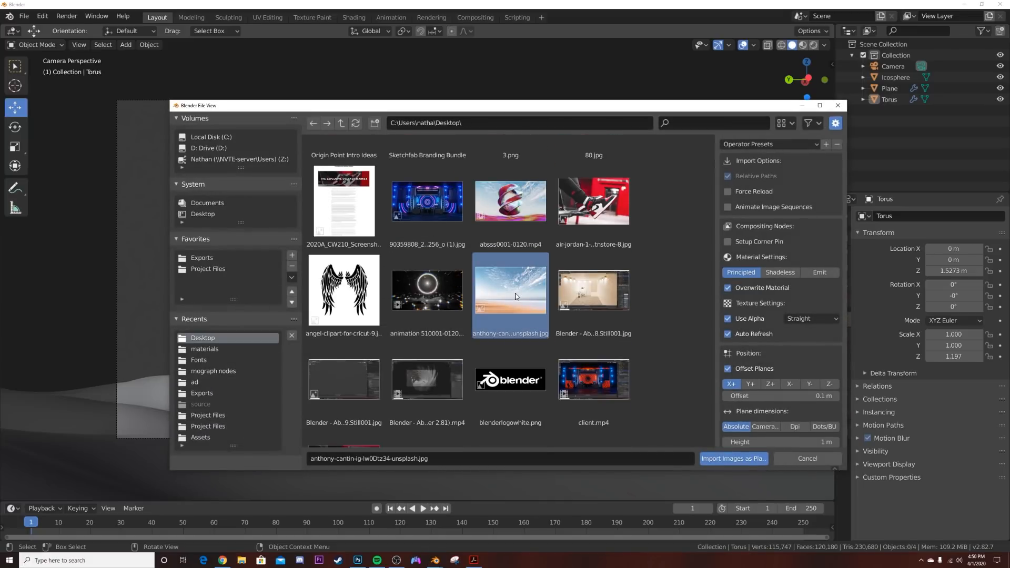
click(834, 273)
click(734, 460)
Move the image plane far behind the torus along the X axis, to X 34.845 m.
middle_drag(493, 305, 522, 407)
scroll(522, 408, down, 5)
scroll(523, 411, down, 6)
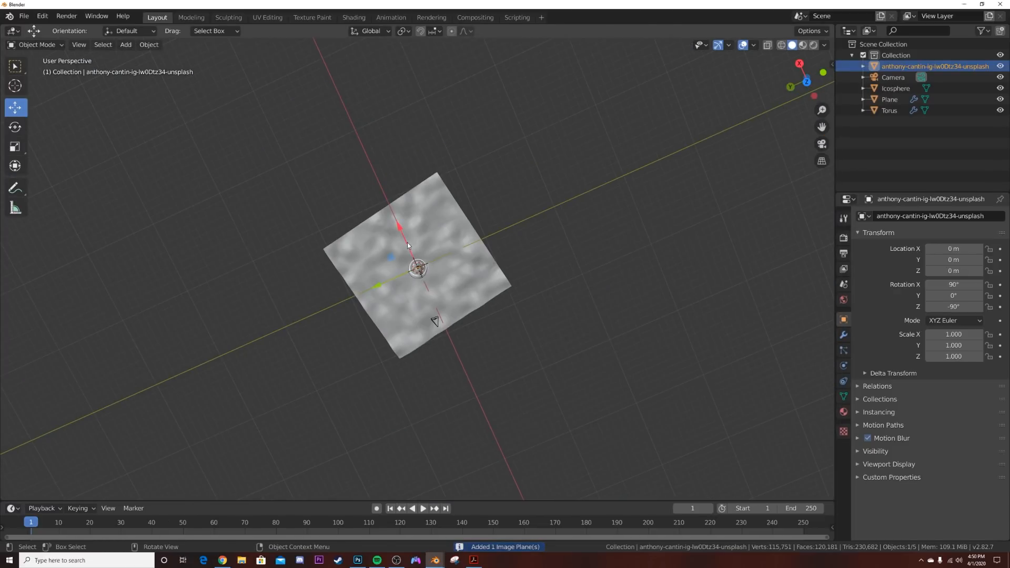
drag(408, 245, 334, 116)
drag(286, 58, 279, 43)
scroll(287, 53, down, 4)
drag(356, 131, 349, 115)
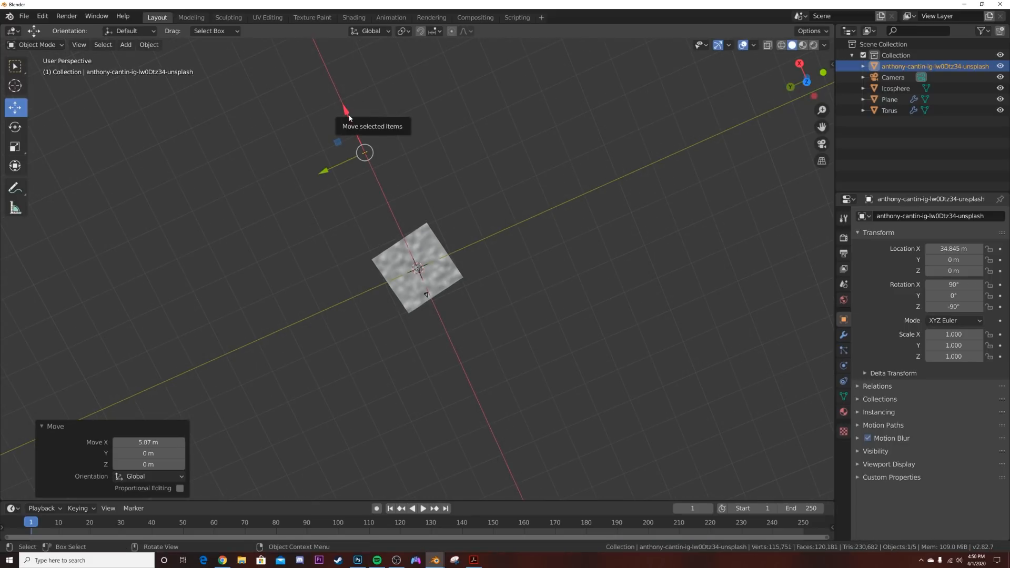
In camera view, shift the image plane to Y -2.7912 m and scale it up uniformly to 22.718 as a backdrop.
key(KP_0)
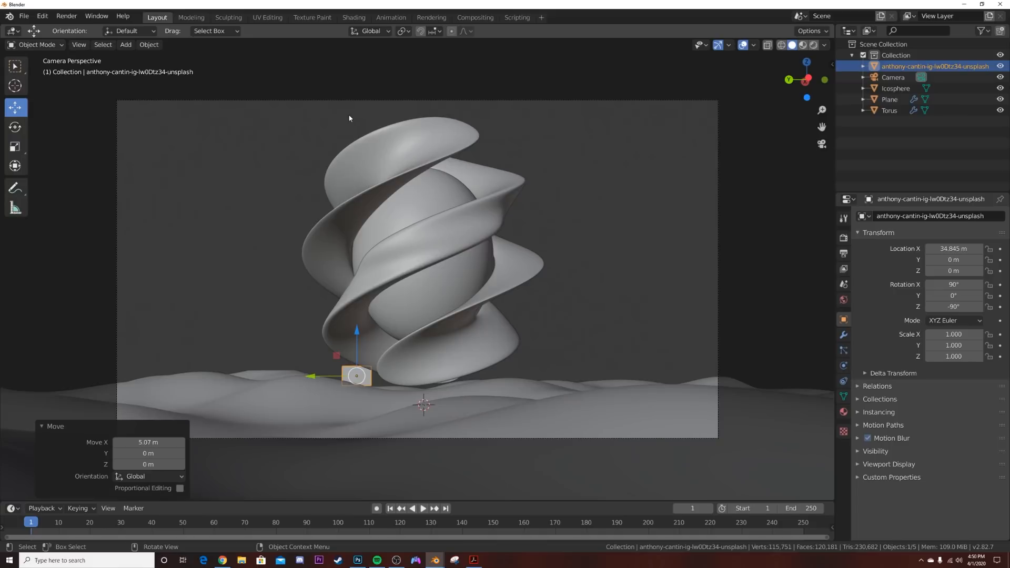
click(383, 377)
key(s)
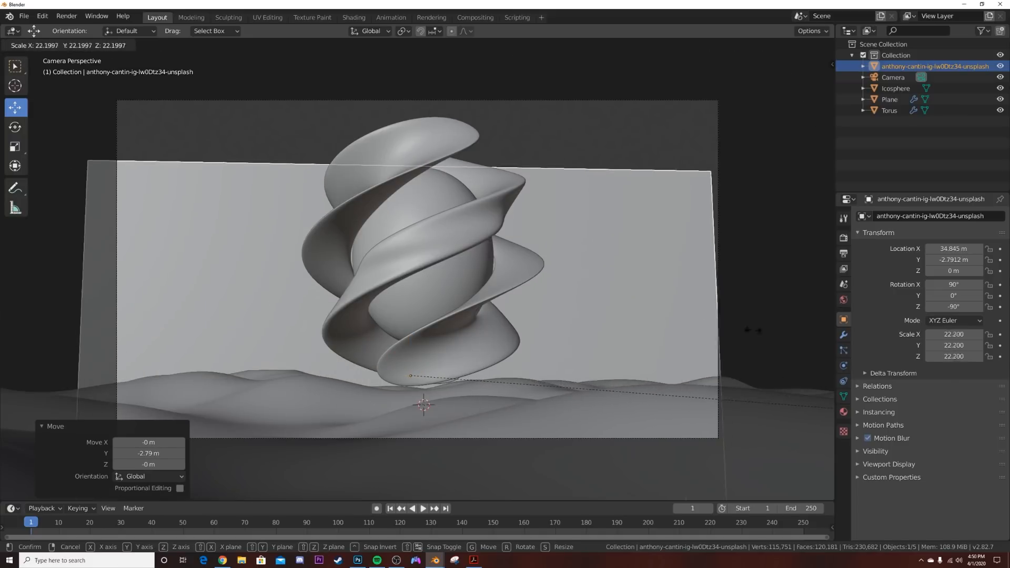
click(735, 325)
Raise the sky backdrop behind the torus and rotate it to 96.7° in X and -95.5° in Z.
drag(411, 341, 911, 322)
mouse_move(954, 284)
mouse_down()
mouse_move(989, 285)
mouse_move(924, 307)
mouse_up()
key(ctrl+z)
Preview the scene in rendered shading and adjust the sky backdrop's height to Z 4.8656 m.
key(z)
click(620, 257)
scroll(589, 290, up, 1)
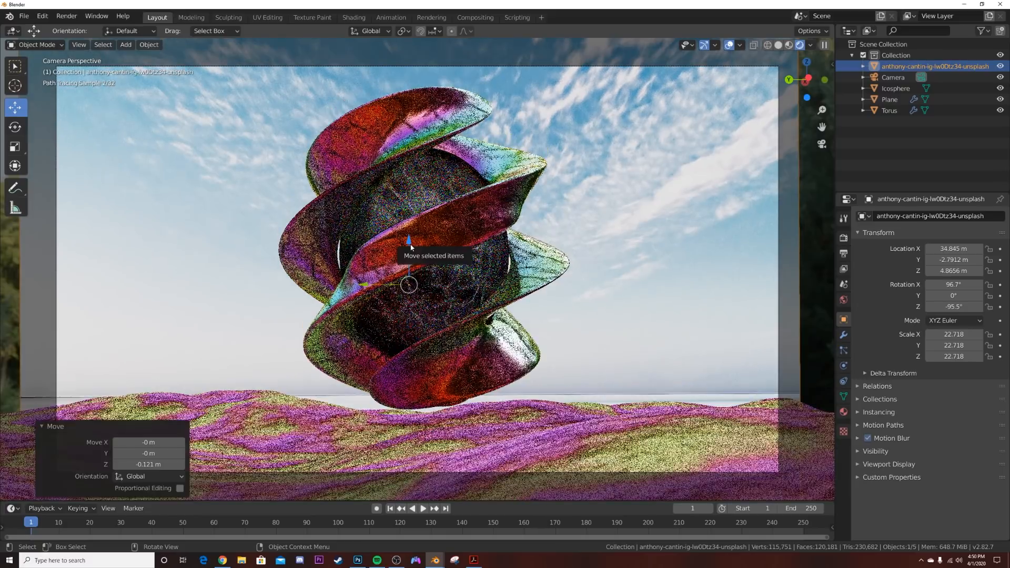
key(z)
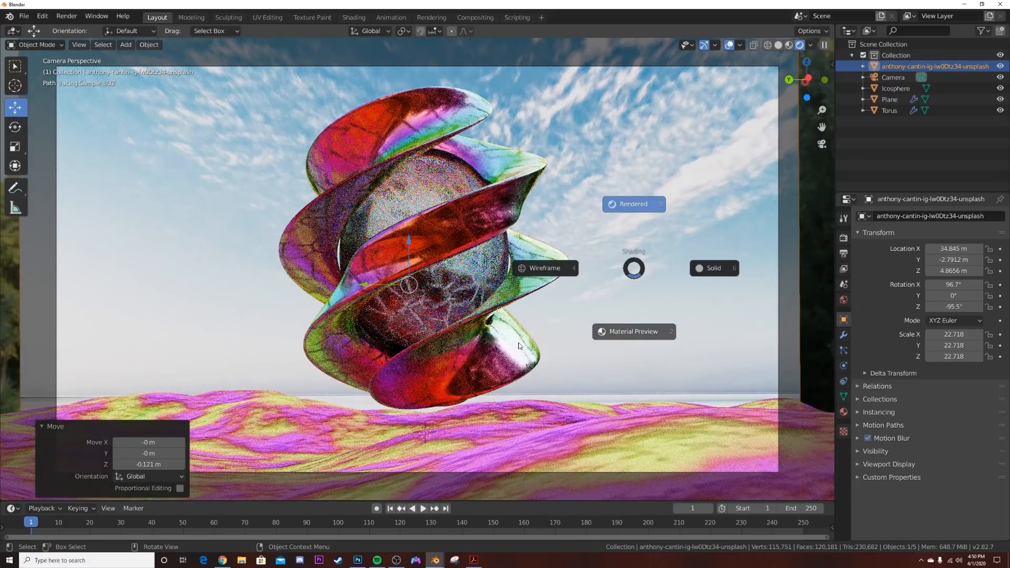
In material preview, lower the sky backdrop to Z 4.536 m and set its X rotation to 87.1°.
key(2)
drag(407, 245, 407, 253)
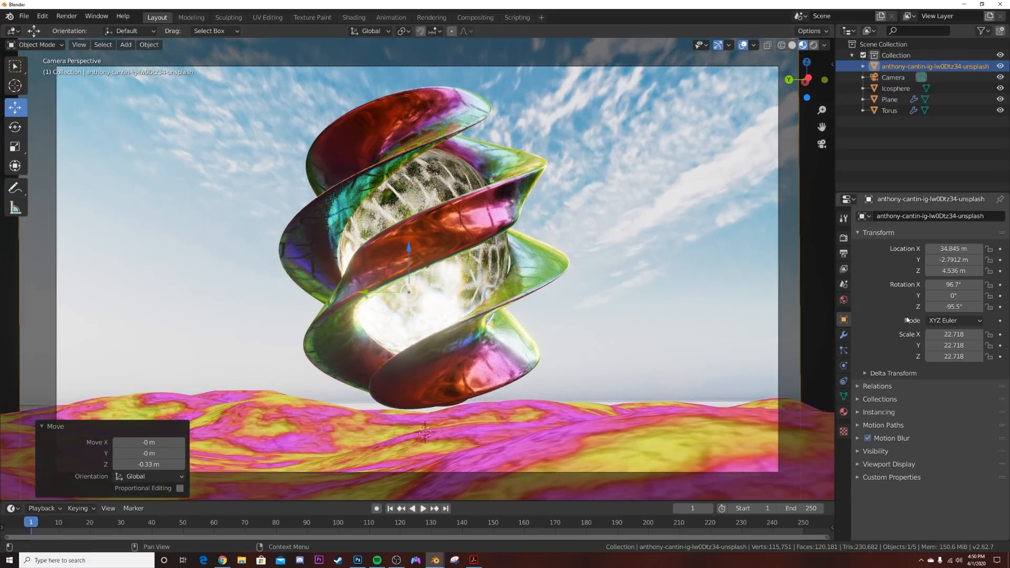
drag(953, 284, 909, 284)
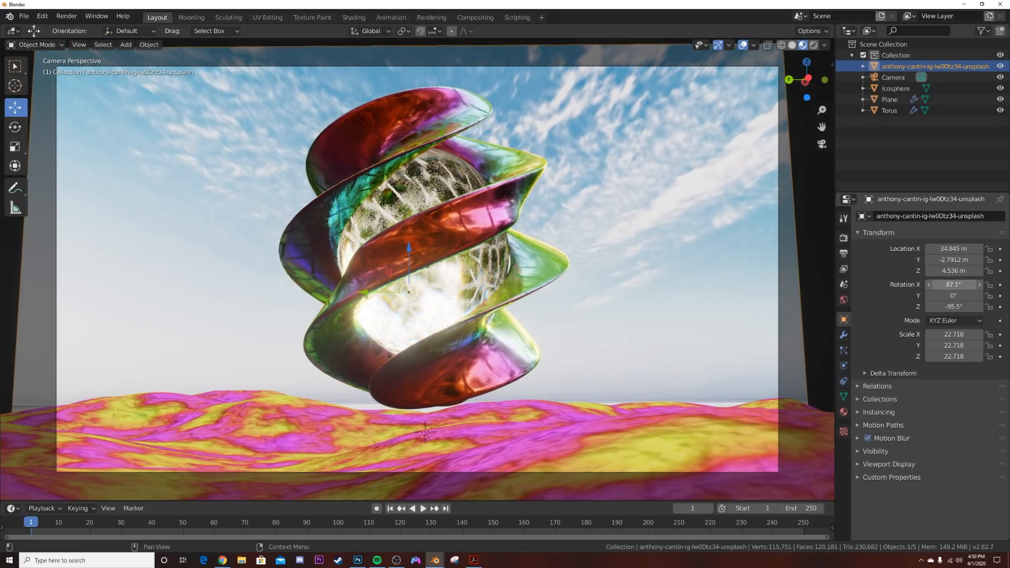
On the wavy floor, set the displacement's Clouds texture size to 1.69 and the Displace strength to 0.520.
click(552, 419)
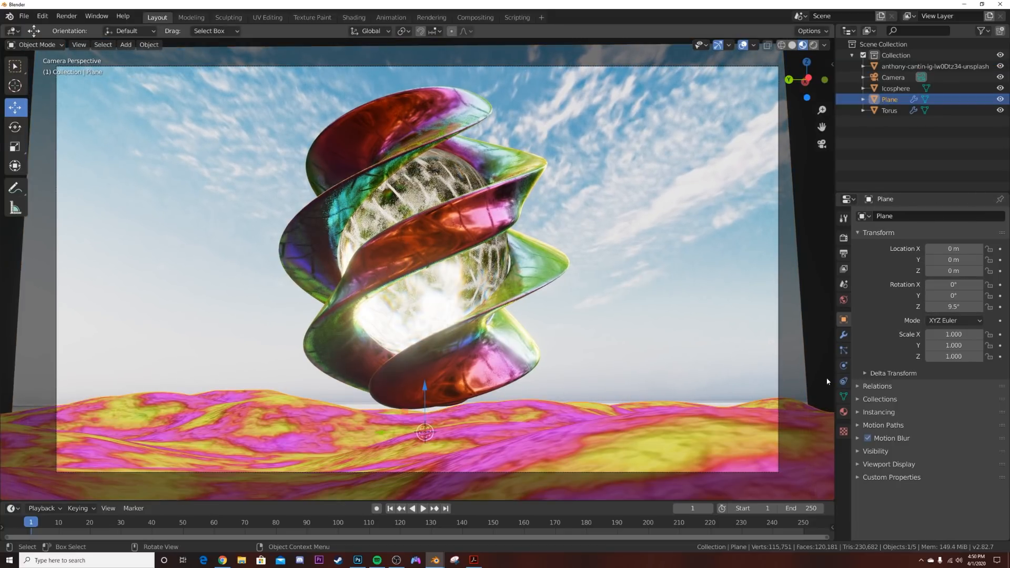
click(844, 337)
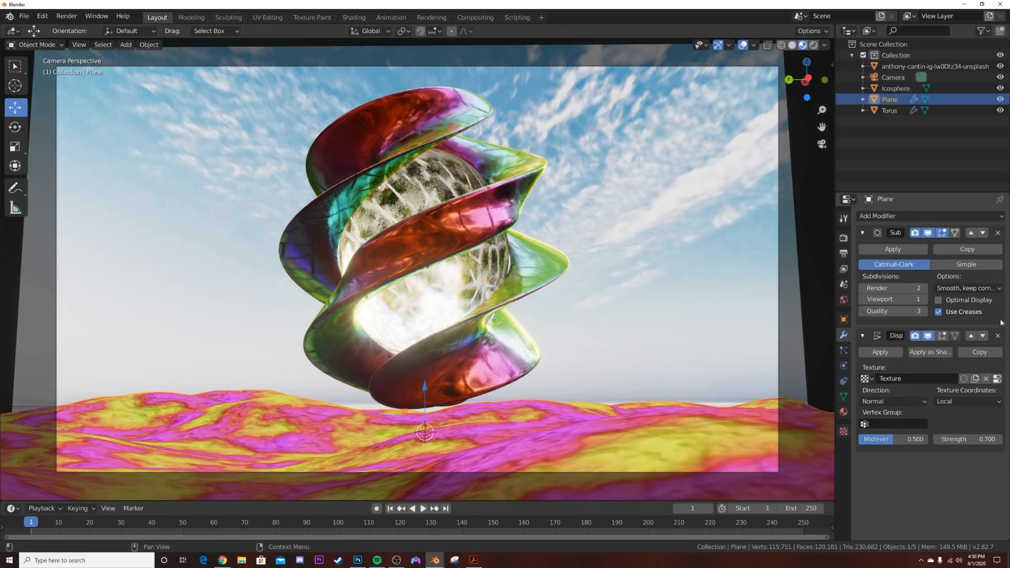
click(997, 379)
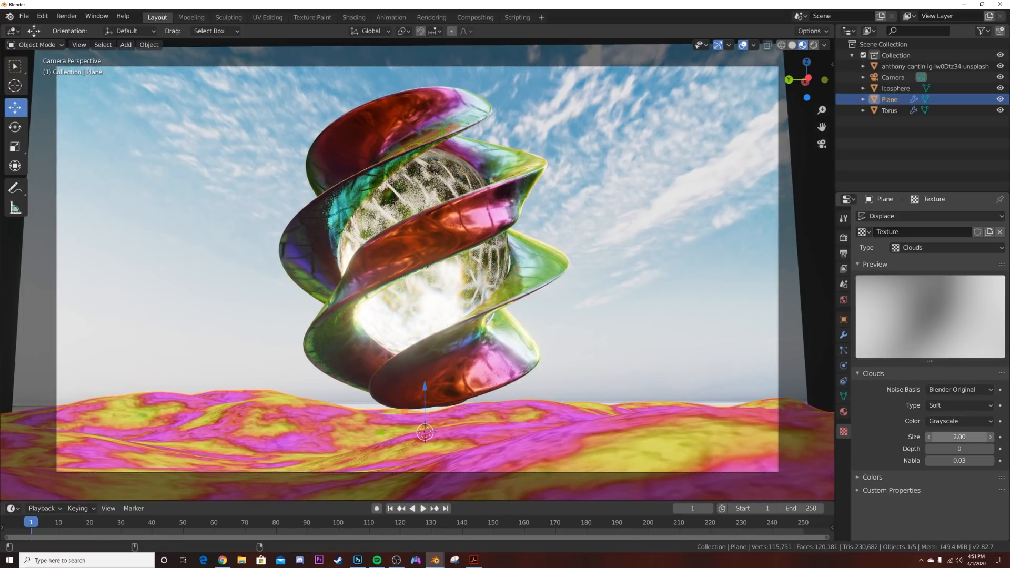
drag(956, 438, 916, 437)
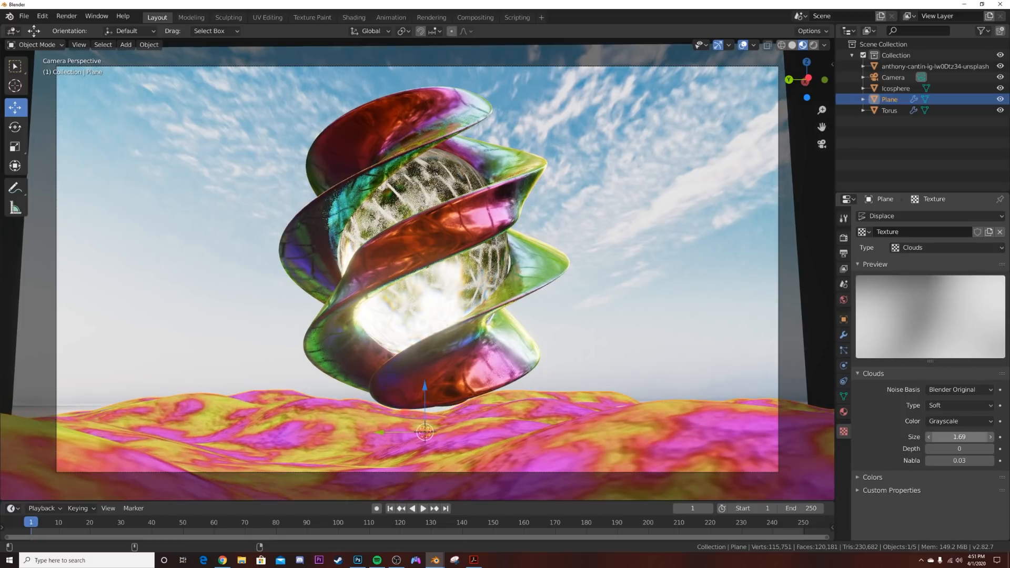
click(844, 335)
drag(984, 439, 945, 439)
Preview the scene in rendered shading and lower the sky backdrop by 0.156 m along Z.
key(z)
click(593, 255)
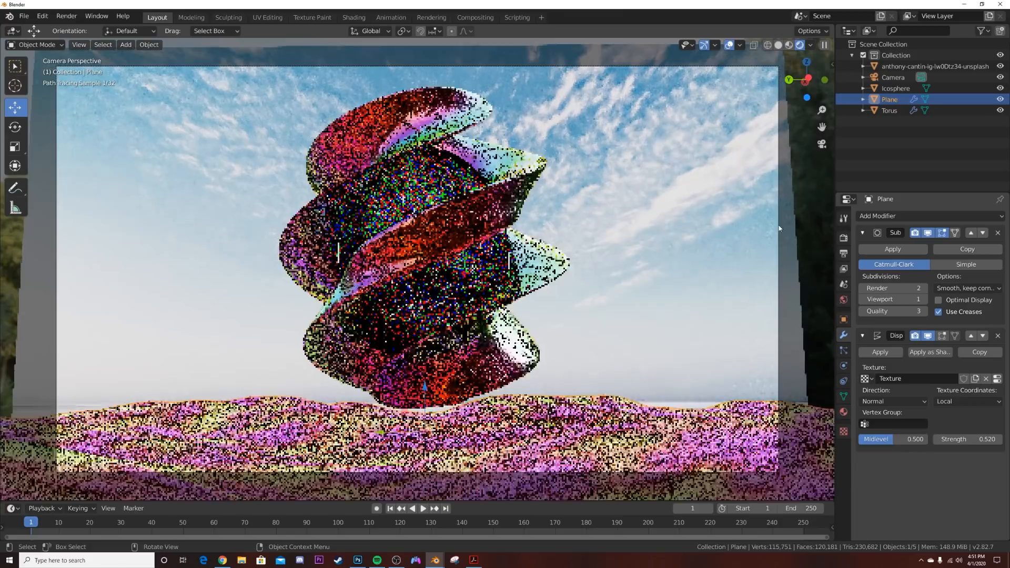
click(624, 342)
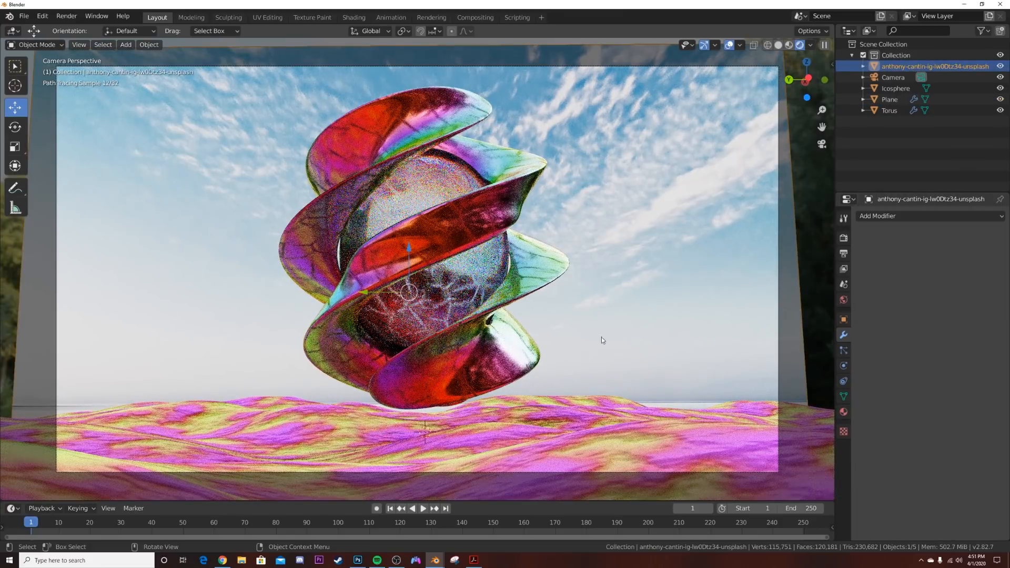
drag(405, 253, 408, 258)
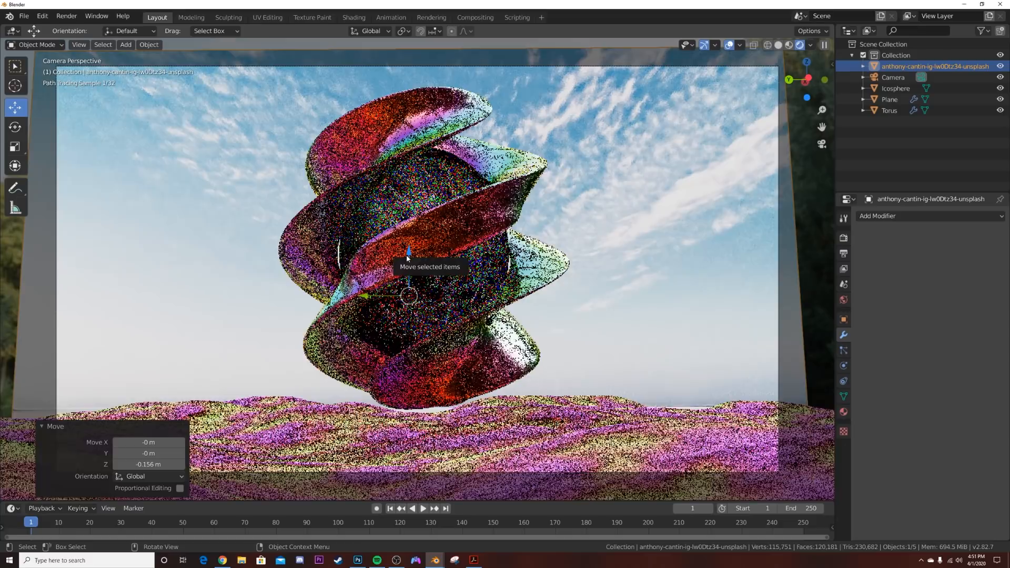
Switch to solid shading and add a Plain Axes empty at the floor's origin.
click(542, 421)
middle_drag(587, 304, 521, 310)
key(z)
click(599, 311)
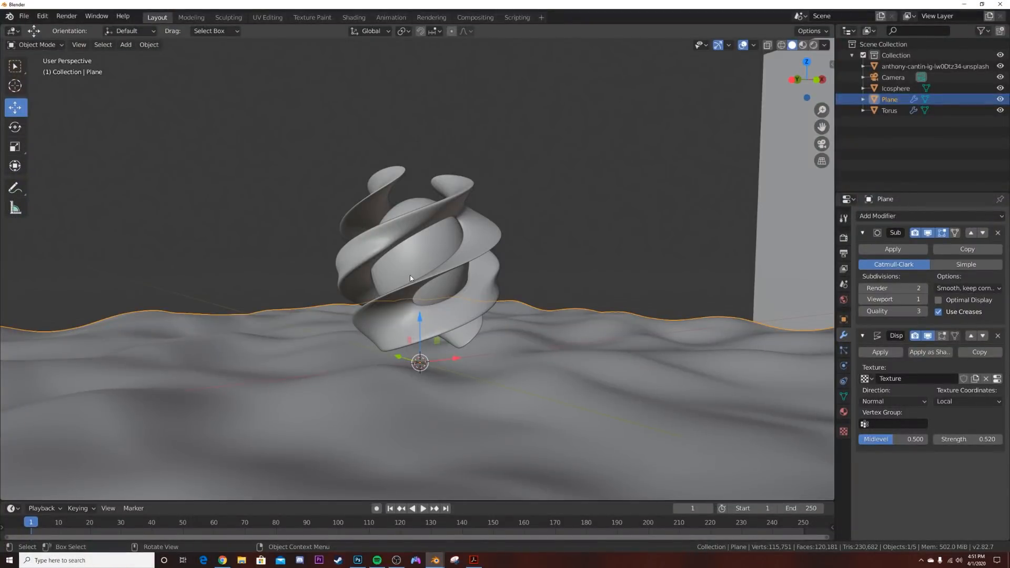
key(shift+a)
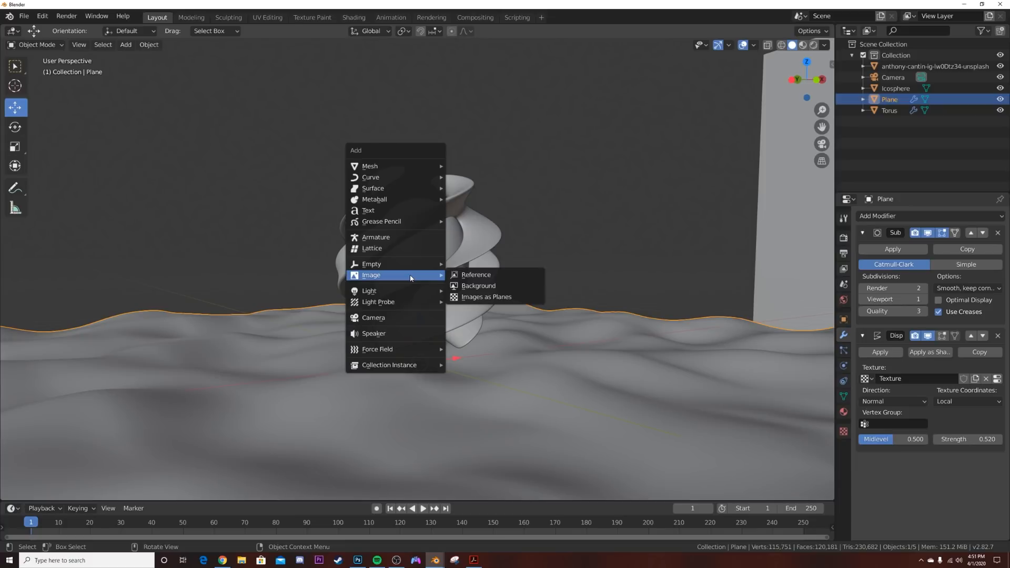
mouse_move(391, 266)
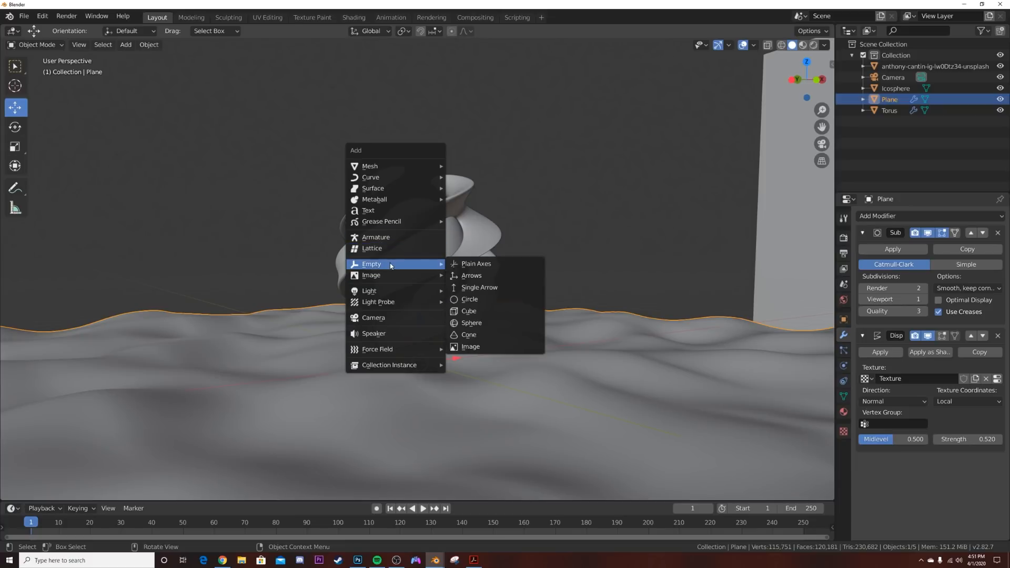
click(467, 267)
Move the empty up to about Z 1.43 m and toward the camera to about X -0.99 m.
drag(421, 330, 446, 175)
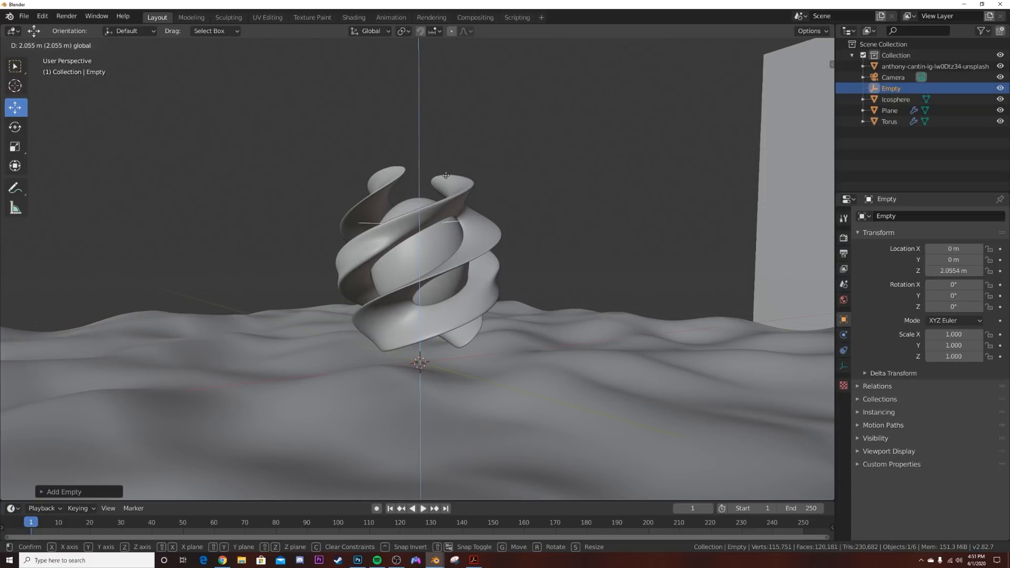
drag(443, 257, 446, 235)
middle_drag(451, 233, 461, 272)
drag(459, 267, 300, 299)
In rendered camera view, enable the camera's depth of field with the empty as focus object.
key(KP_0)
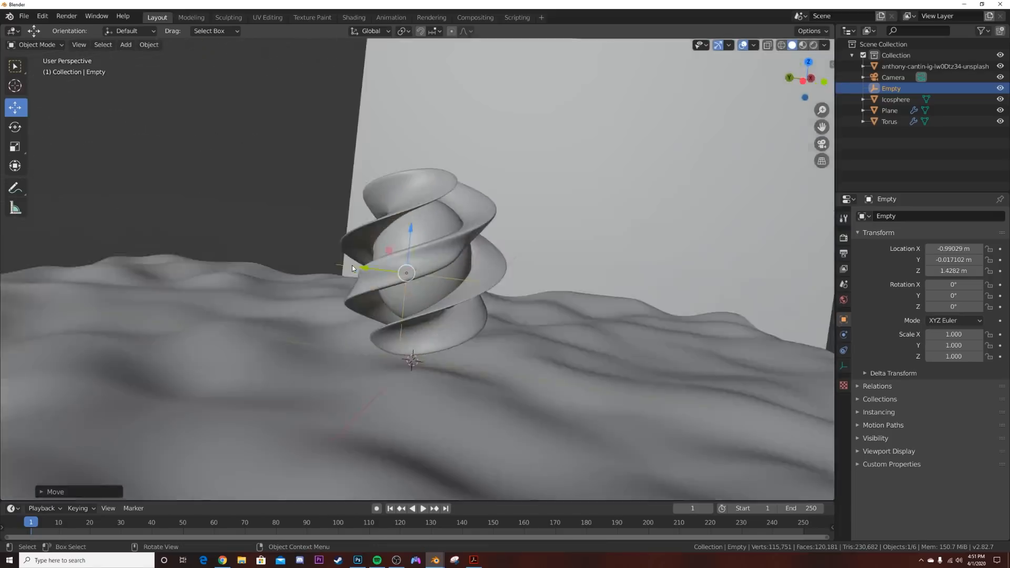
key(z)
click(707, 285)
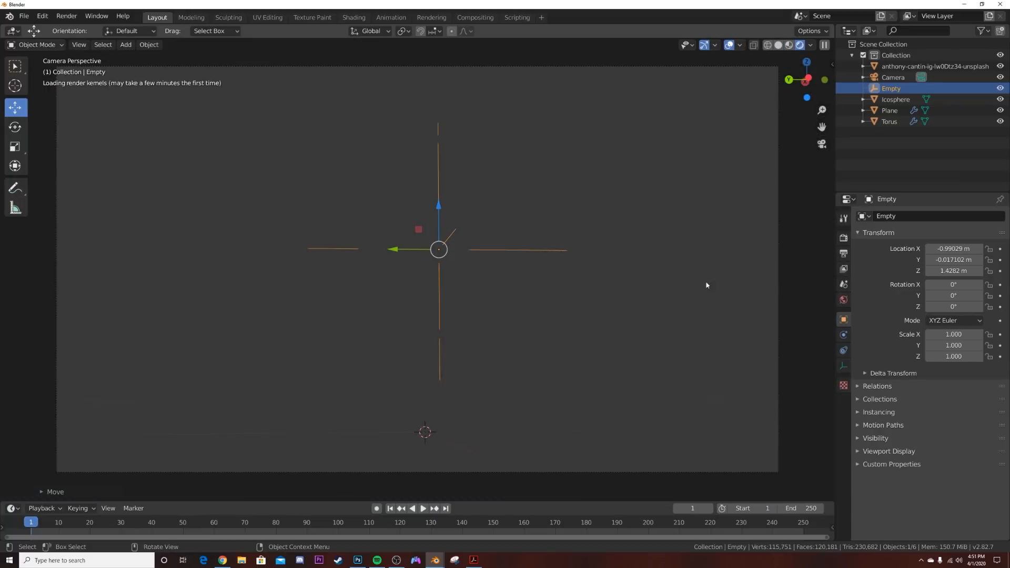
click(893, 77)
click(844, 366)
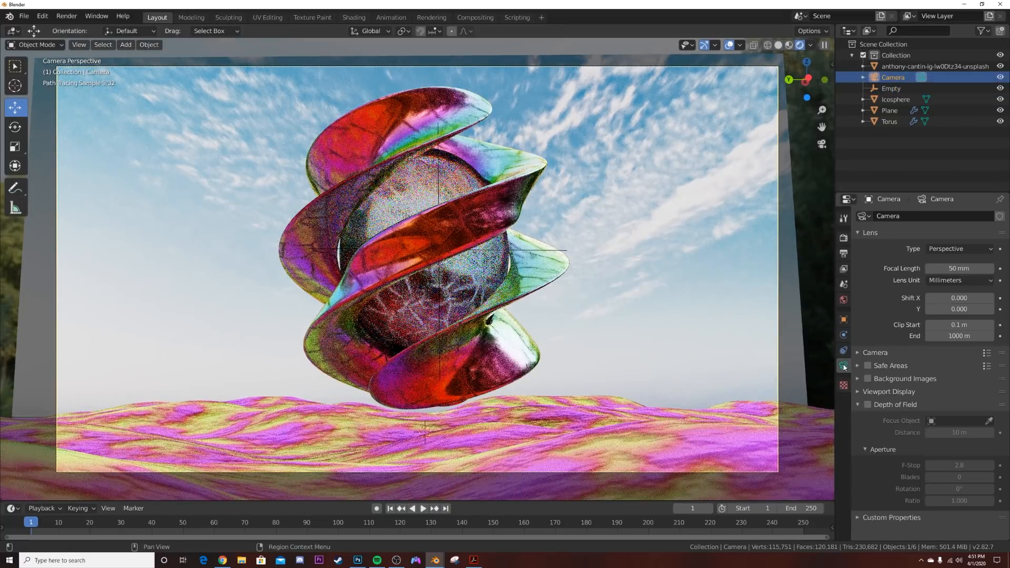
click(867, 405)
click(939, 422)
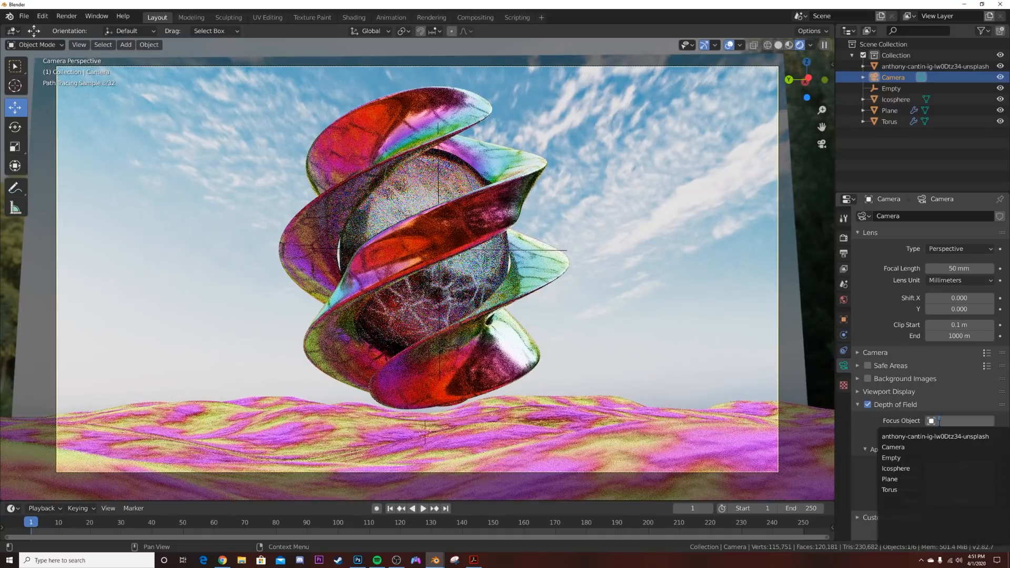
click(924, 461)
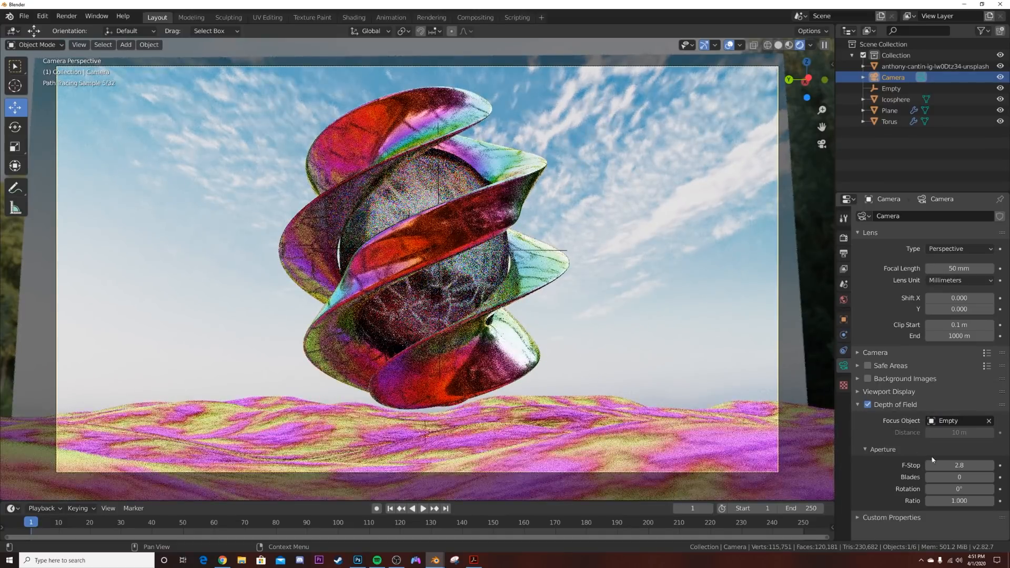
Set the camera aperture to 16 blades and an F-Stop of 1.1.
drag(955, 477, 991, 477)
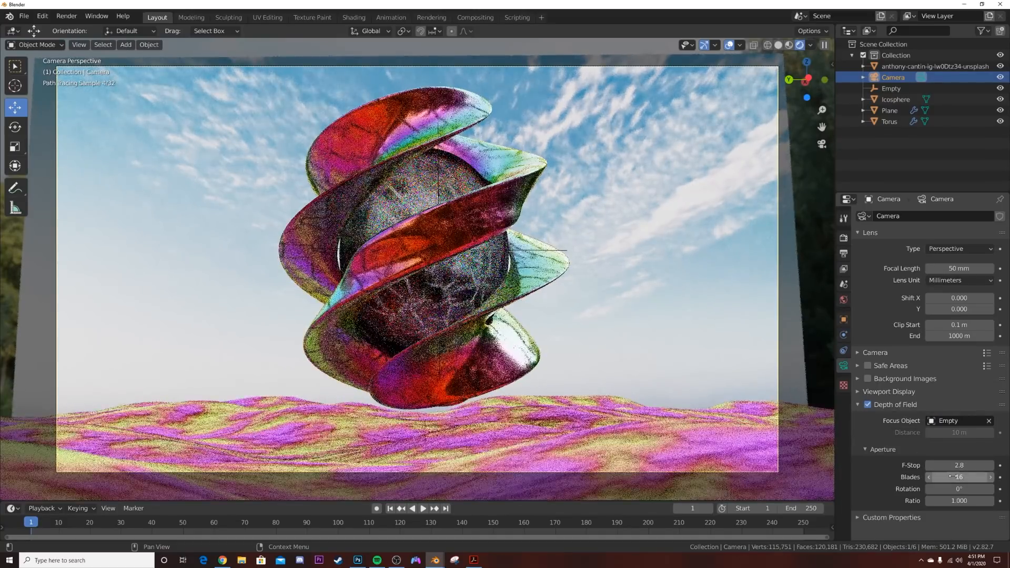
mouse_move(933, 466)
mouse_down()
mouse_move(905, 466)
mouse_move(950, 466)
mouse_move(917, 466)
mouse_move(928, 467)
mouse_up()
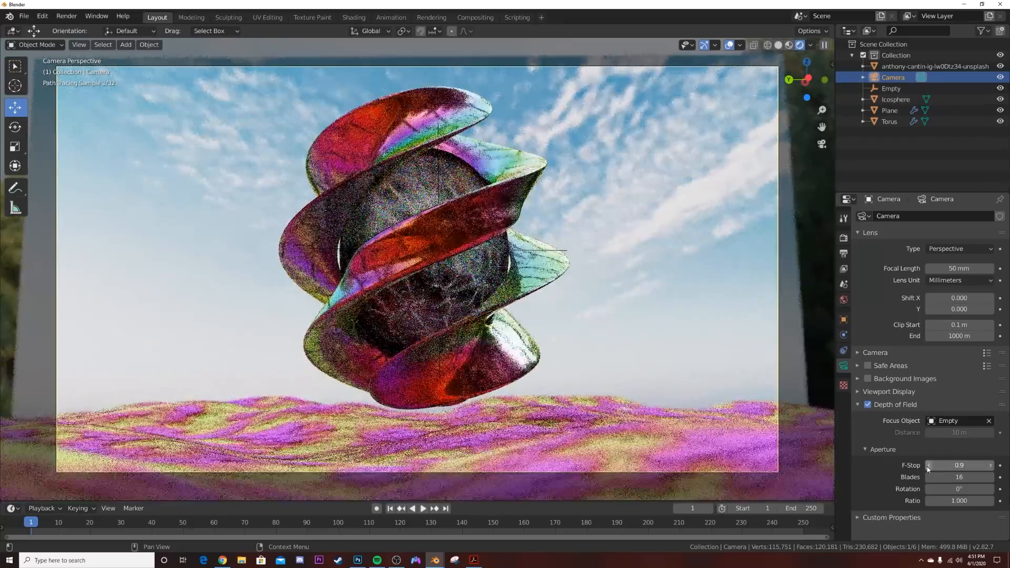
click(991, 467)
click(992, 466)
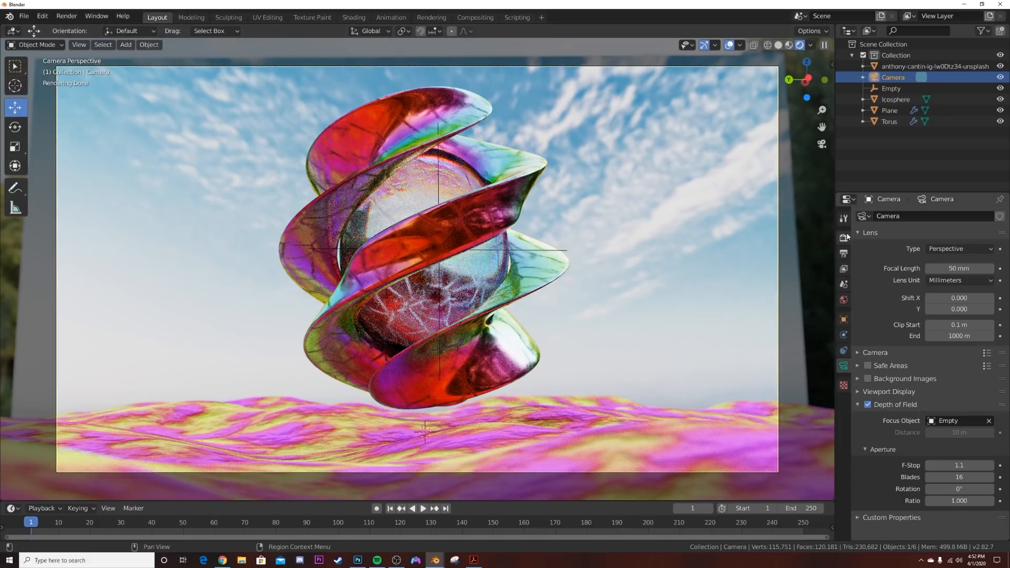
Switch to solid shading, select the torus and set the animation's end frame to 120.
key(z)
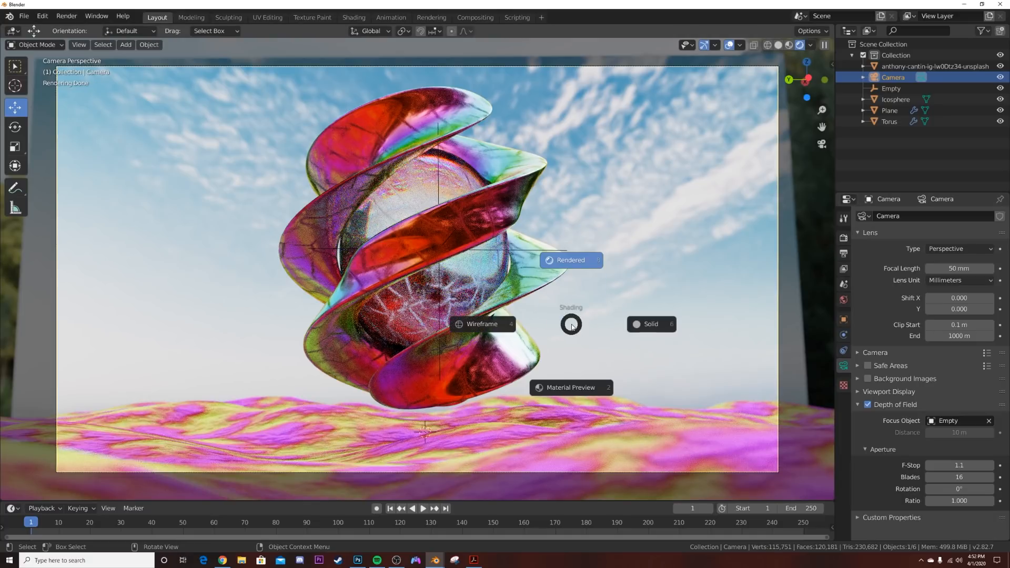
click(653, 323)
click(534, 224)
click(502, 214)
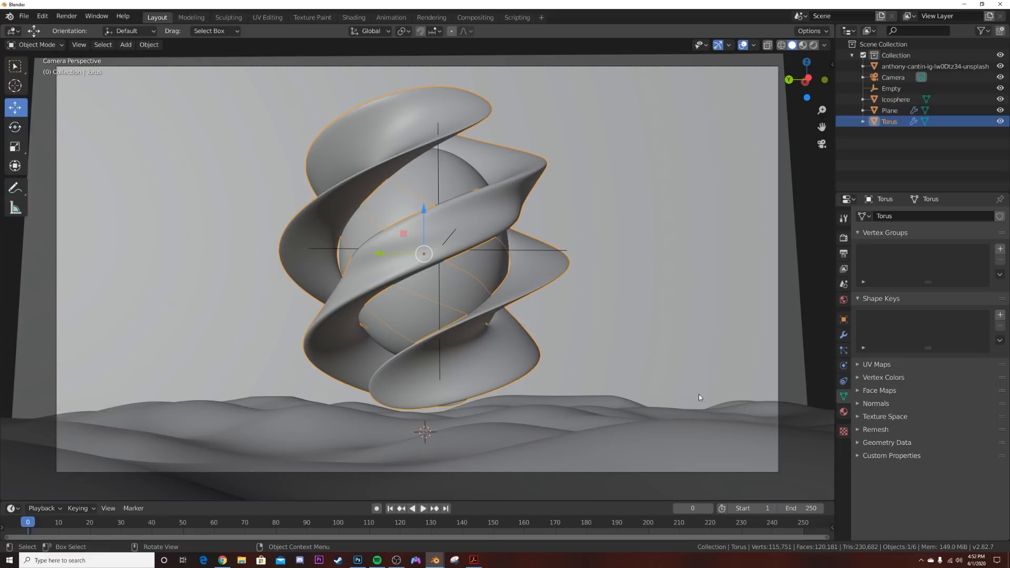
click(803, 511)
text(120)
key(Return)
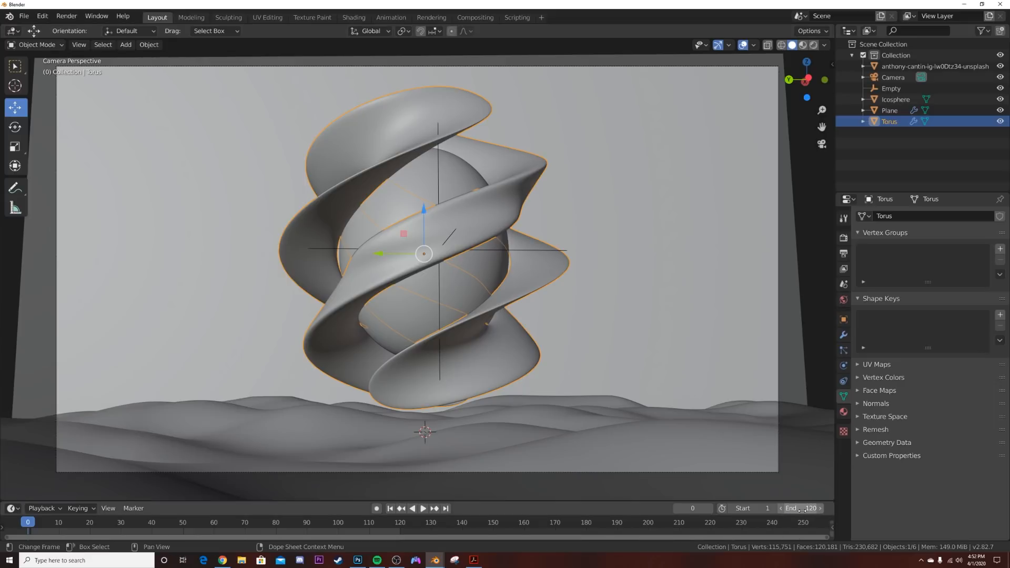
Keyframe the torus's Z rotation at 0° on frame 0 and 360° on frame 120.
drag(426, 501, 426, 476)
click(845, 320)
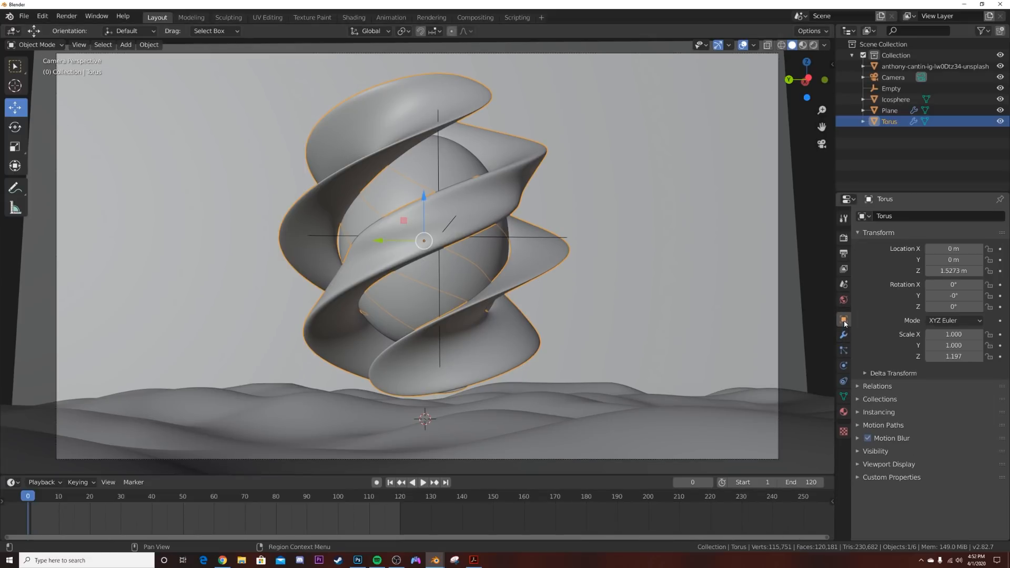
click(445, 483)
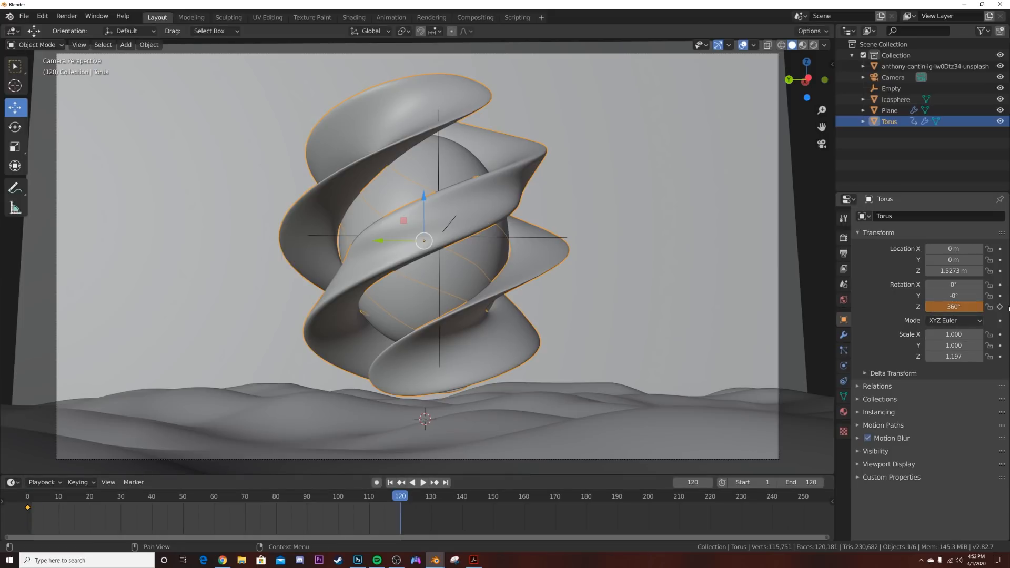
click(1001, 307)
Play back the torus's rotation in material preview with the viewport overlays hidden.
key(space)
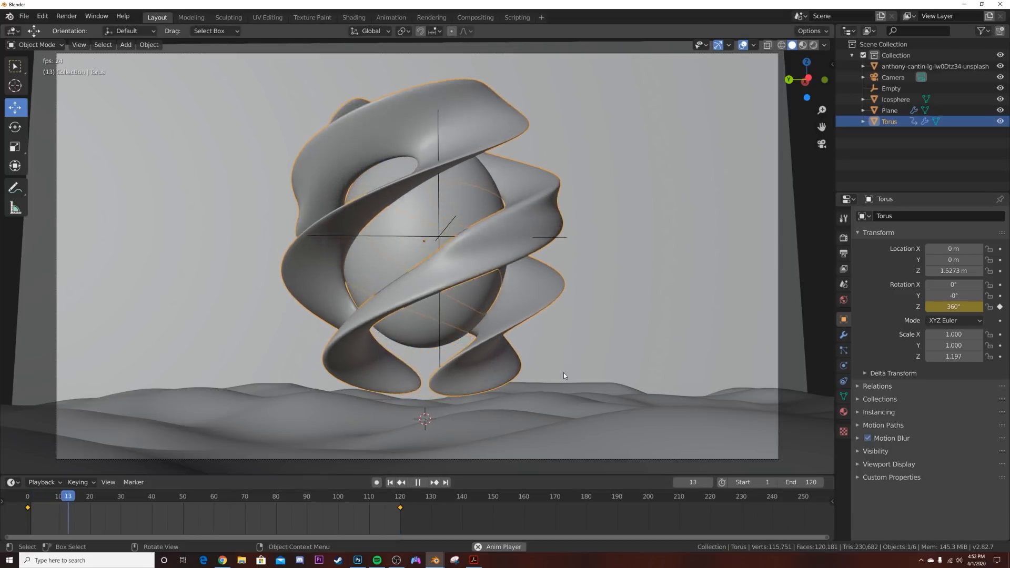
key(z)
click(561, 418)
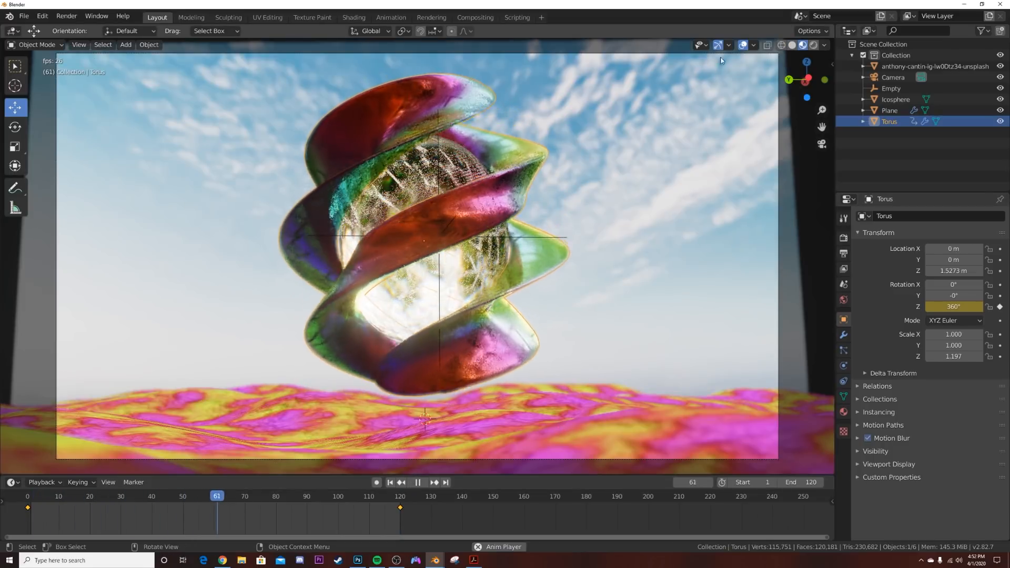
click(743, 45)
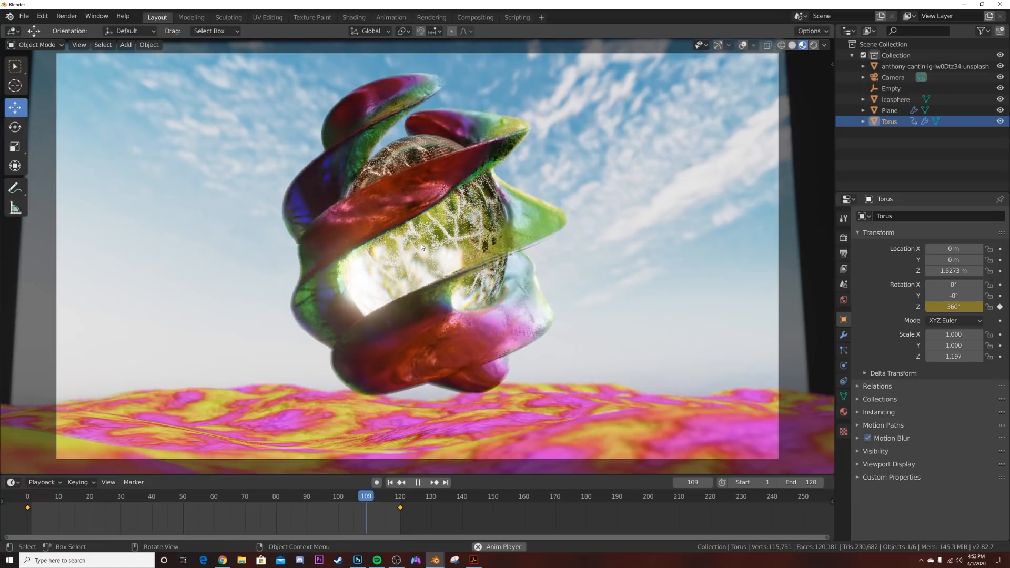
key(space)
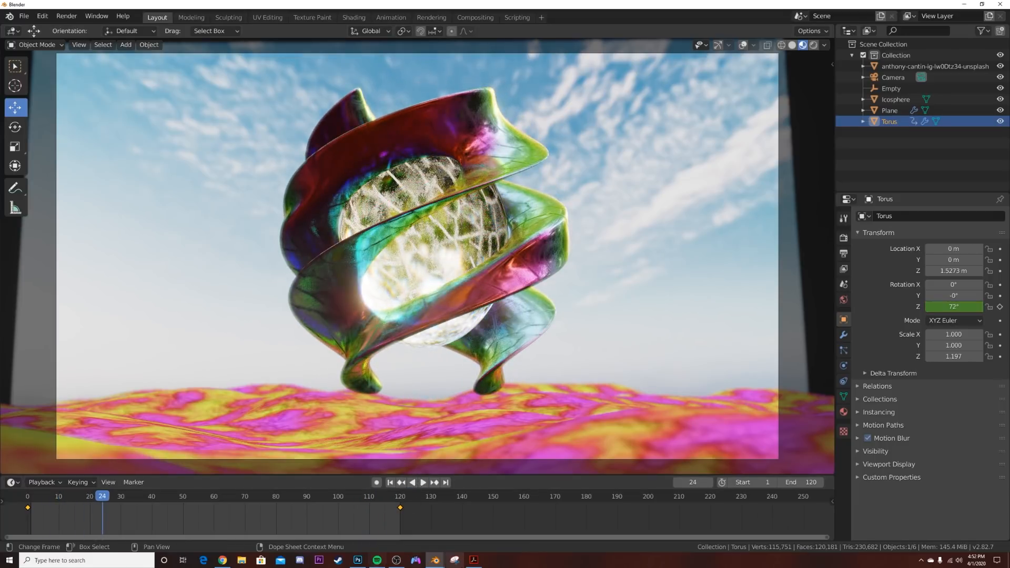
click(967, 5)
double_click(191, 487)
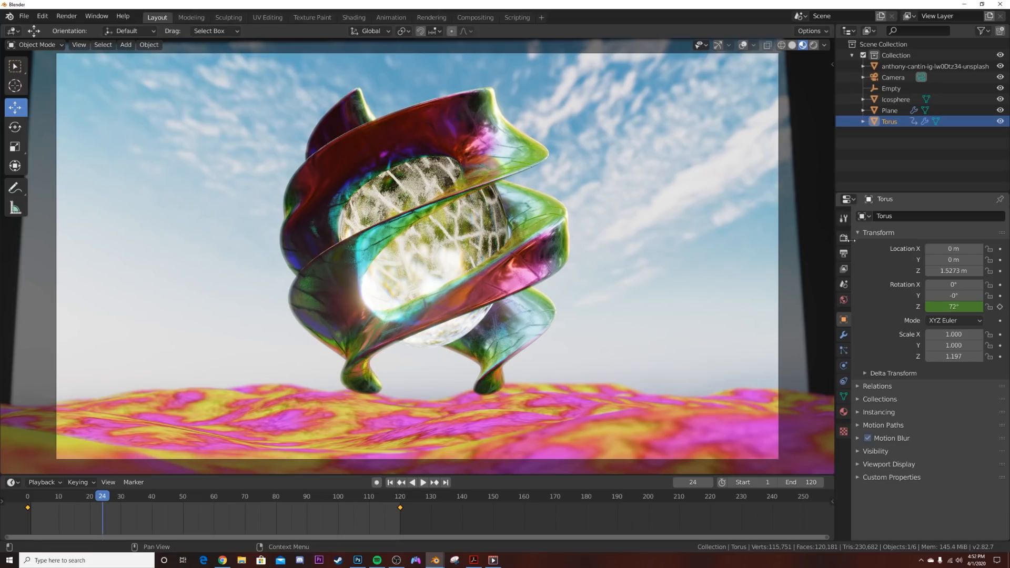
Set the scene's output file format to FFmpeg video.
click(844, 254)
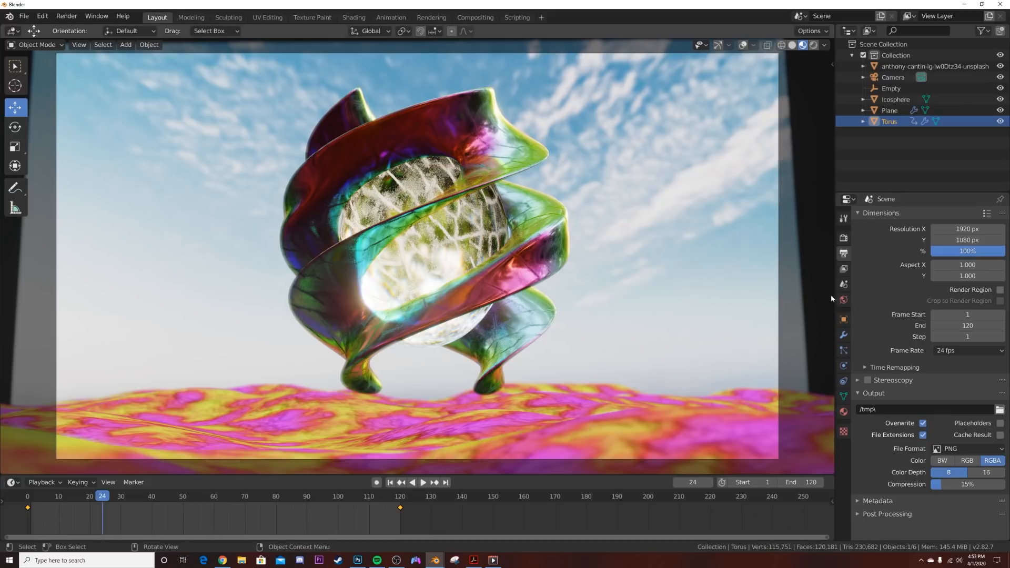
click(973, 447)
click(974, 391)
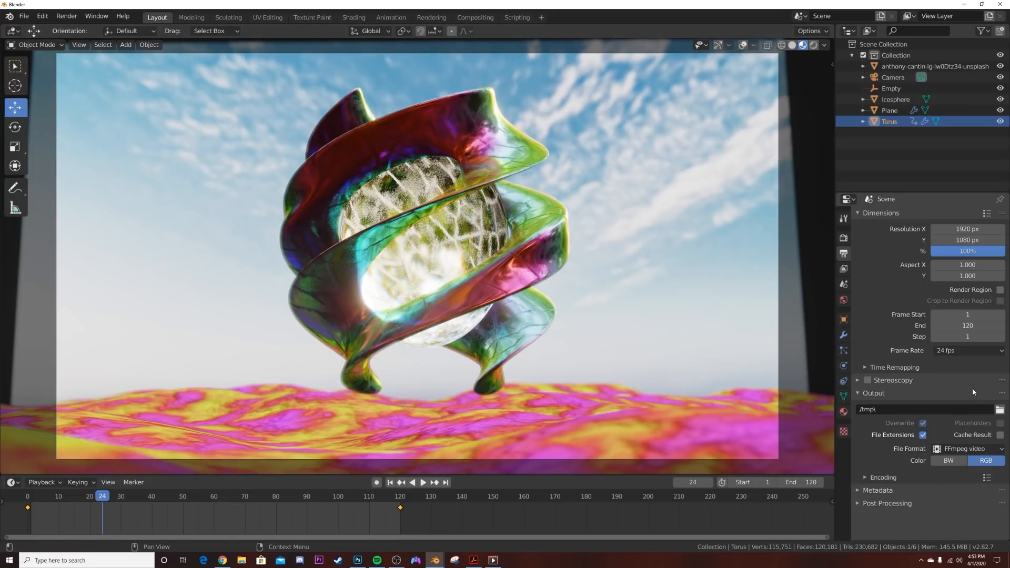
Set the video encoding to an MPEG-4 container with perceptually lossless output quality.
click(883, 478)
scroll(912, 469, down, 4)
click(963, 414)
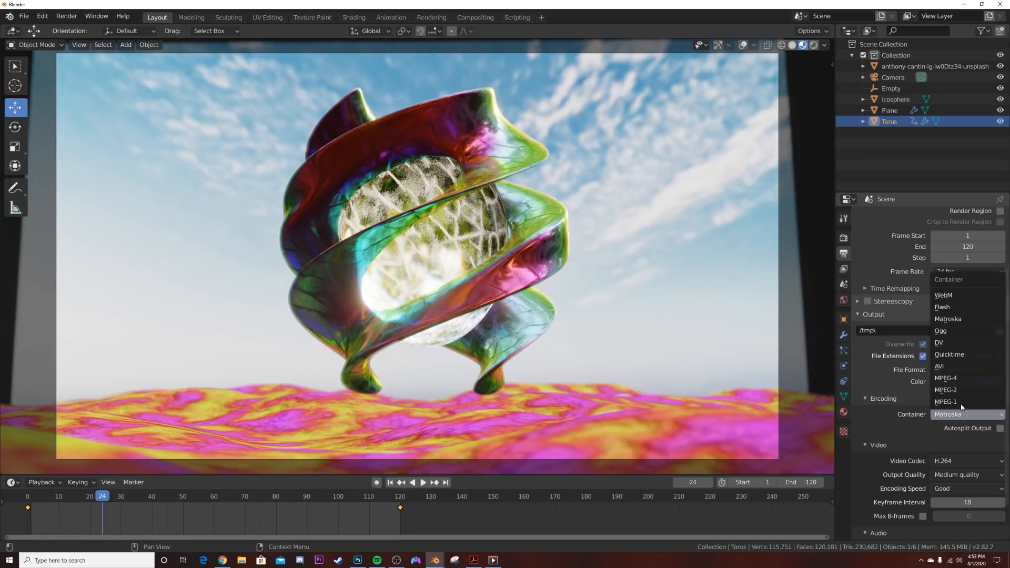
click(957, 378)
click(957, 475)
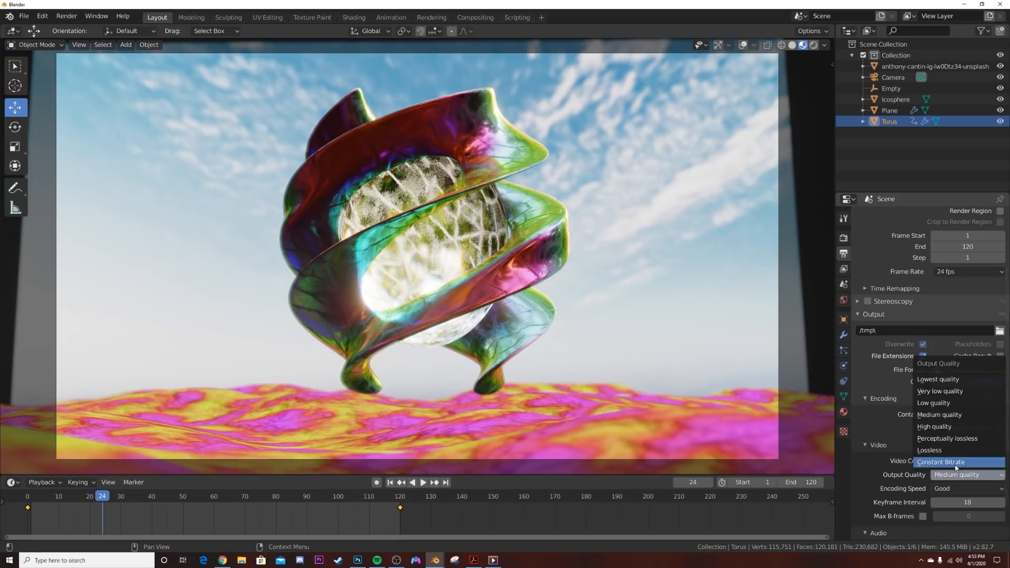
click(947, 439)
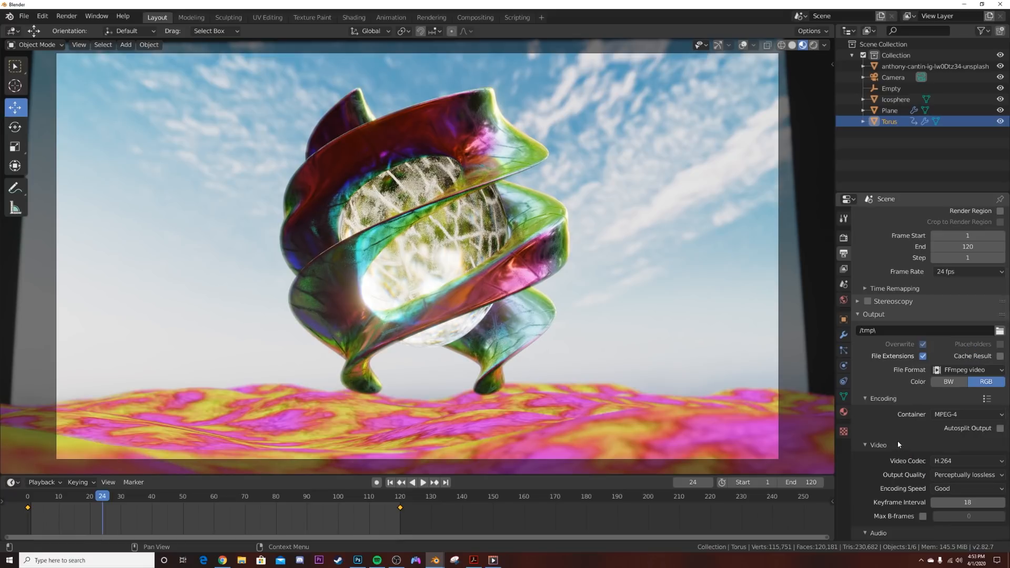